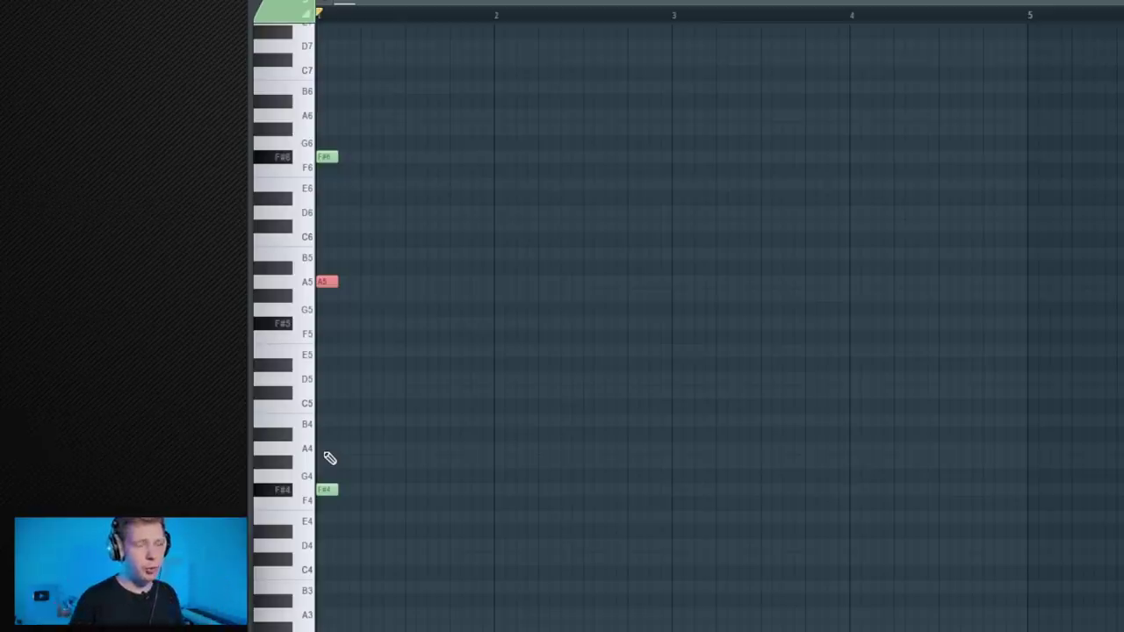
# Step: Clear the note selection and play back the open chord of F#4, A5 and F#6
pyautogui.keyDown('ctrl'); pyautogui.click(432, 253); pyautogui.keyUp('ctrl')
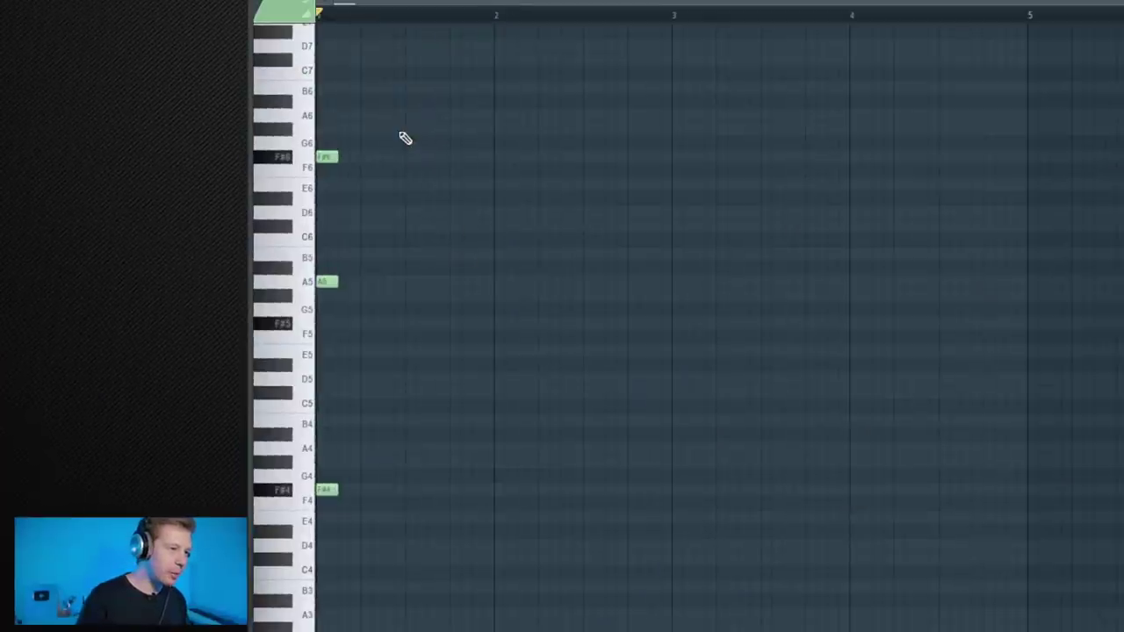
pyautogui.press('space')
pyautogui.press('space')
pyautogui.rightClick(487, 141)
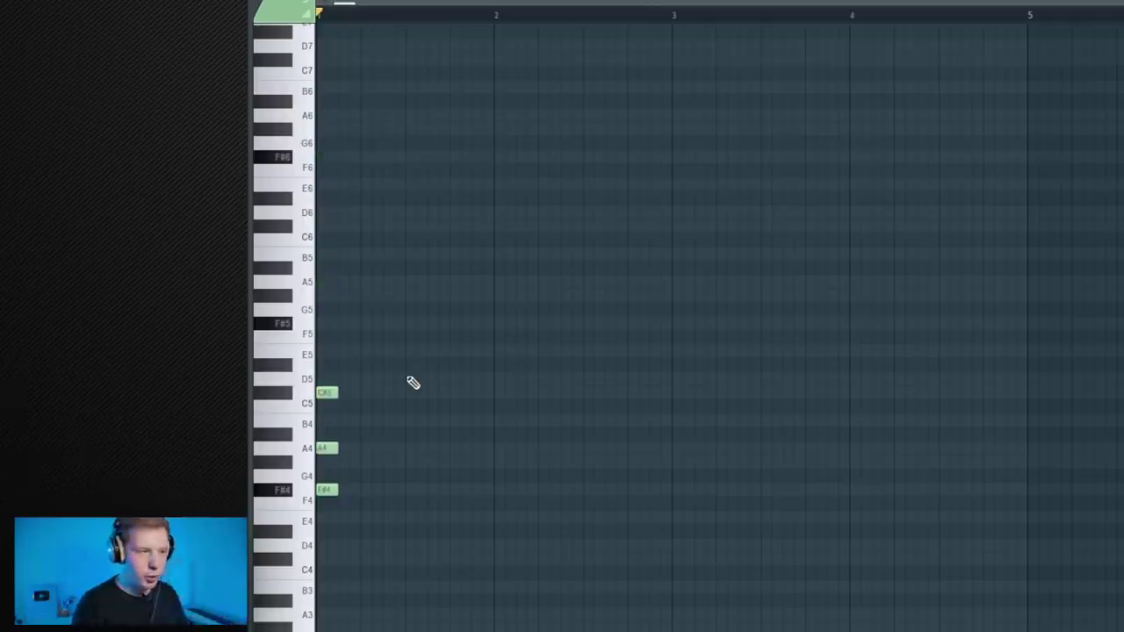
# Step: Highlight the triad's F#4, A4 and C#5 notes one after another
pyautogui.moveTo(382, 458); pyautogui.dragTo(325, 506)
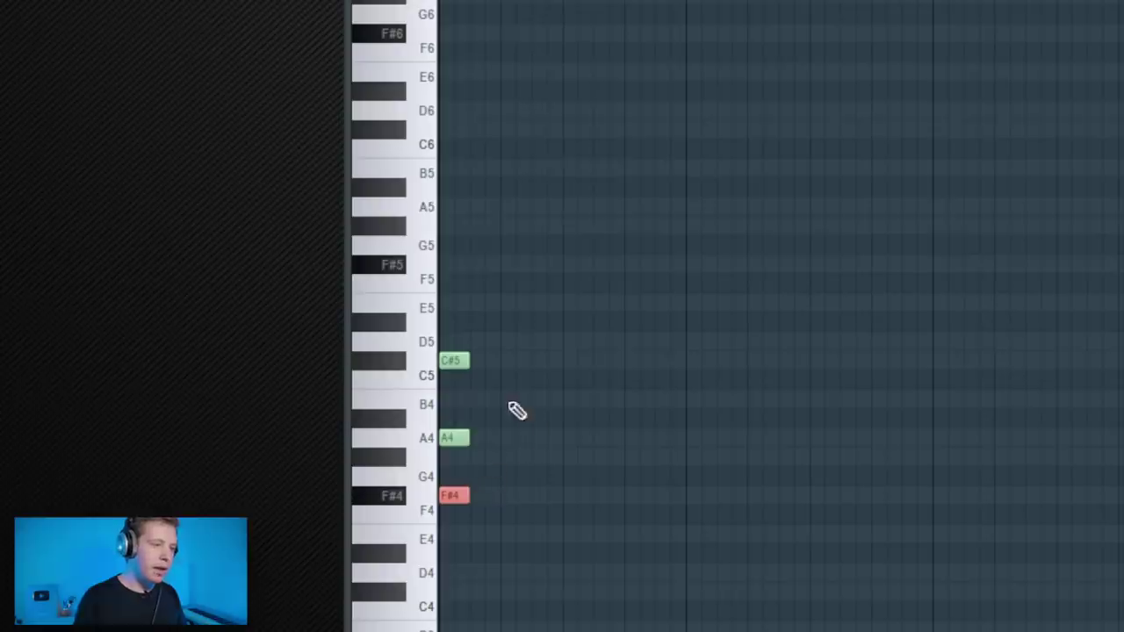
pyautogui.moveTo(516, 411); pyautogui.dragTo(432, 465)
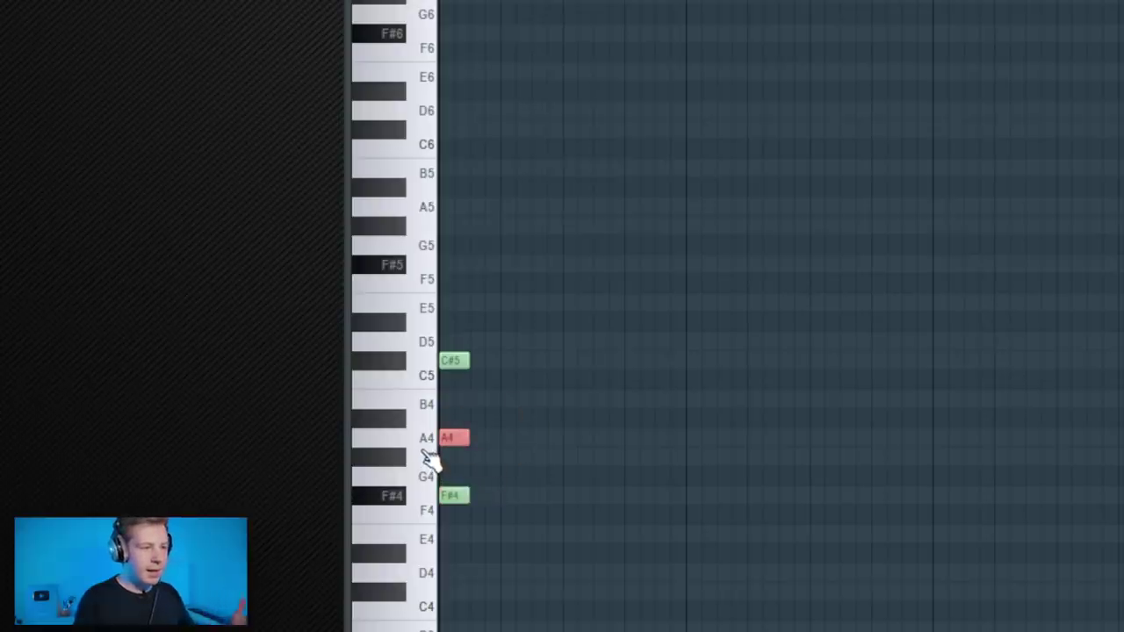
pyautogui.moveTo(438, 342); pyautogui.dragTo(475, 389)
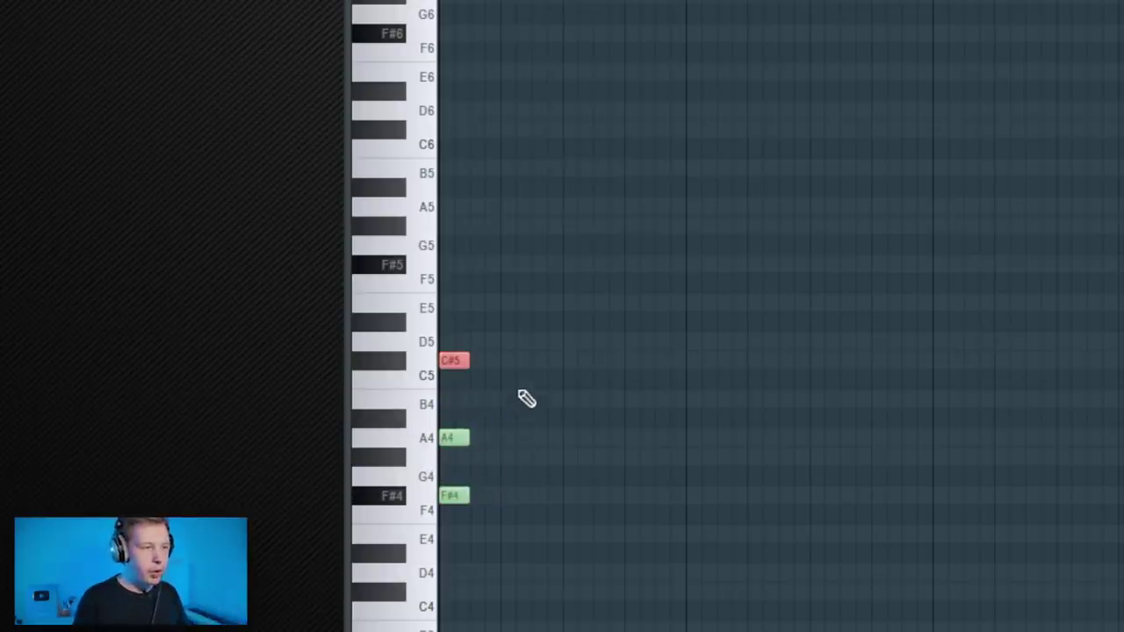
# Step: Revoice the first chord by replacing C#5 with F#6 and raising A4 one octave to A5
pyautogui.press('Delete')
pyautogui.moveTo(453, 495); pyautogui.dragTo(453, 33)
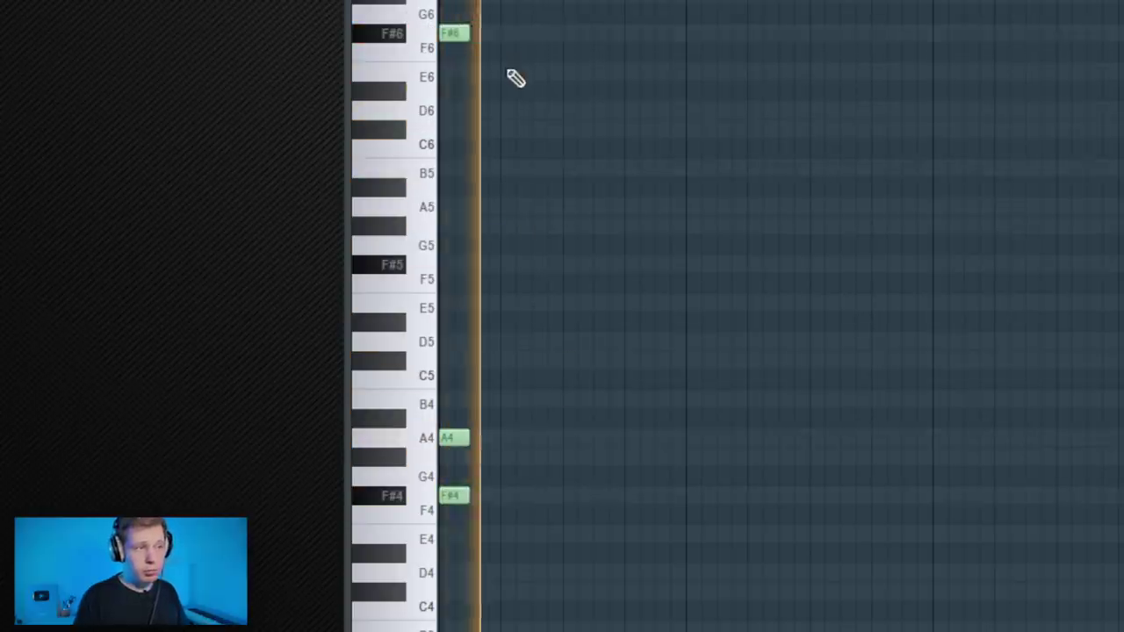
pyautogui.click(453, 437)
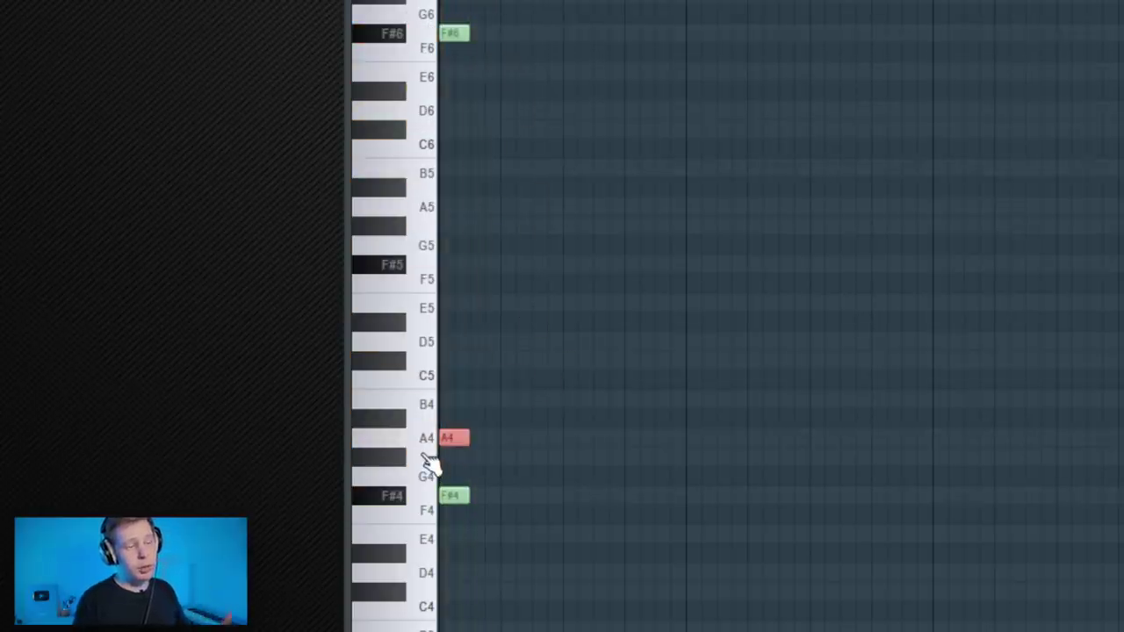
pyautogui.hotkey('ctrl', 'Up')
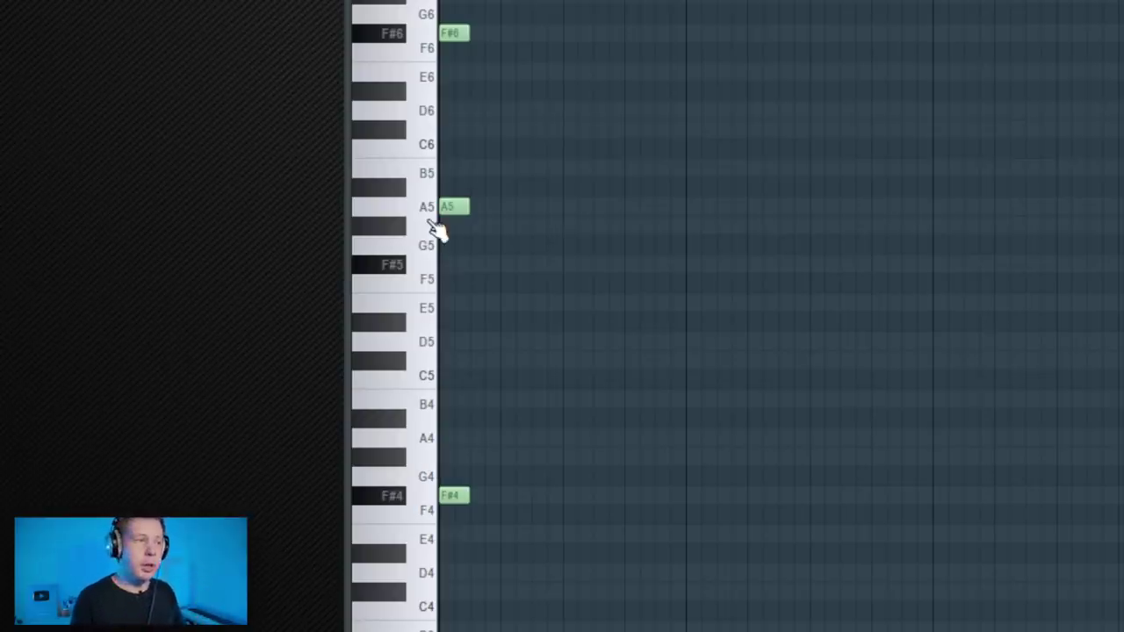
# Step: Play the revoiced chord and highlight its F#4 and A5 notes in turn
pyautogui.press('space')
pyautogui.press('space')
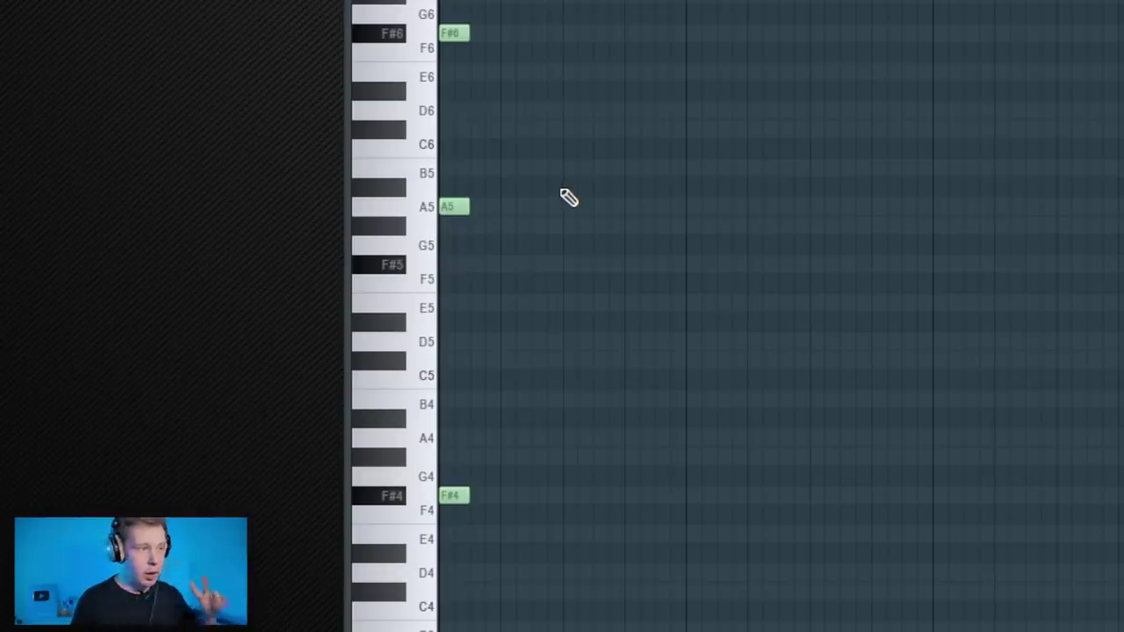
pyautogui.moveTo(549, 430); pyautogui.dragTo(421, 581)
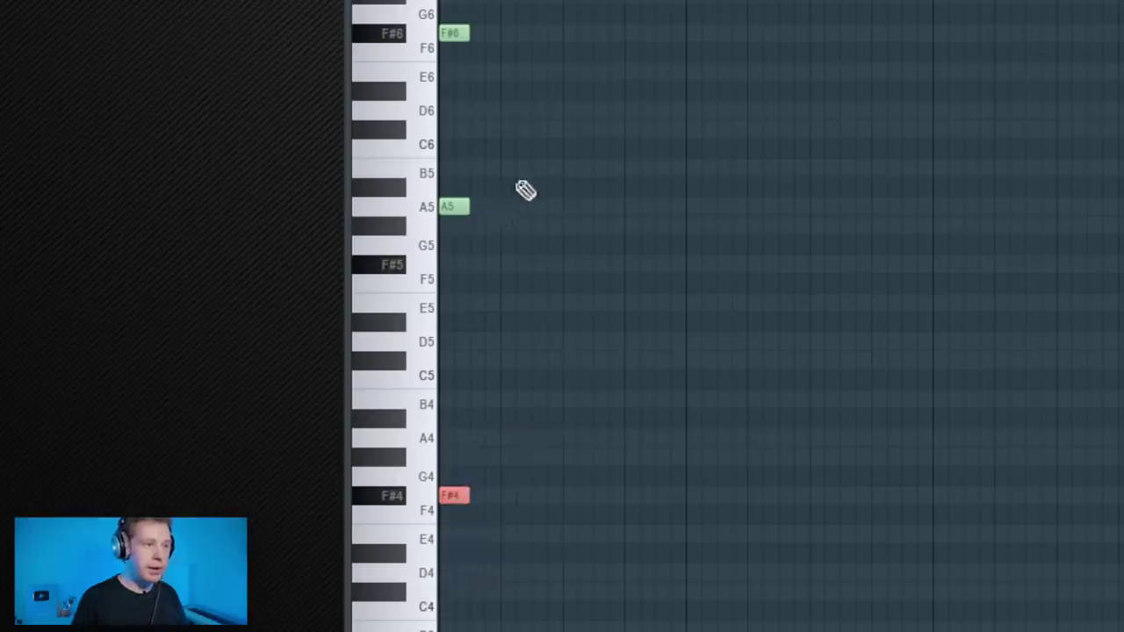
pyautogui.moveTo(513, 186); pyautogui.dragTo(431, 299)
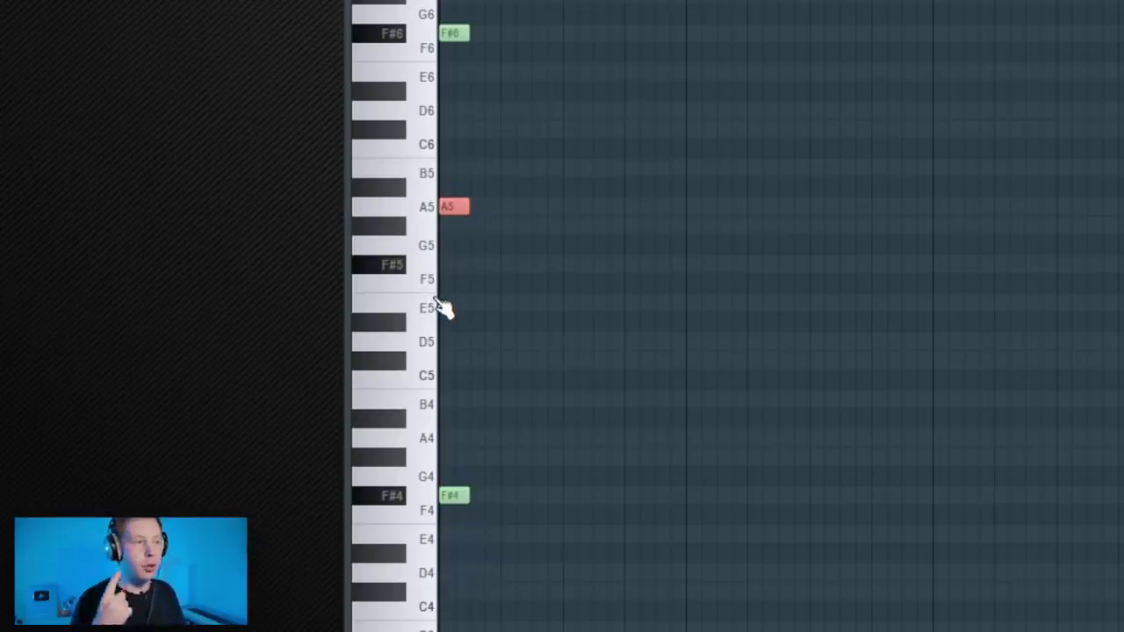
# Step: Add a C#6 note on the second beat with a copy an octave below at C#5, and play the result
pyautogui.click(511, 130)
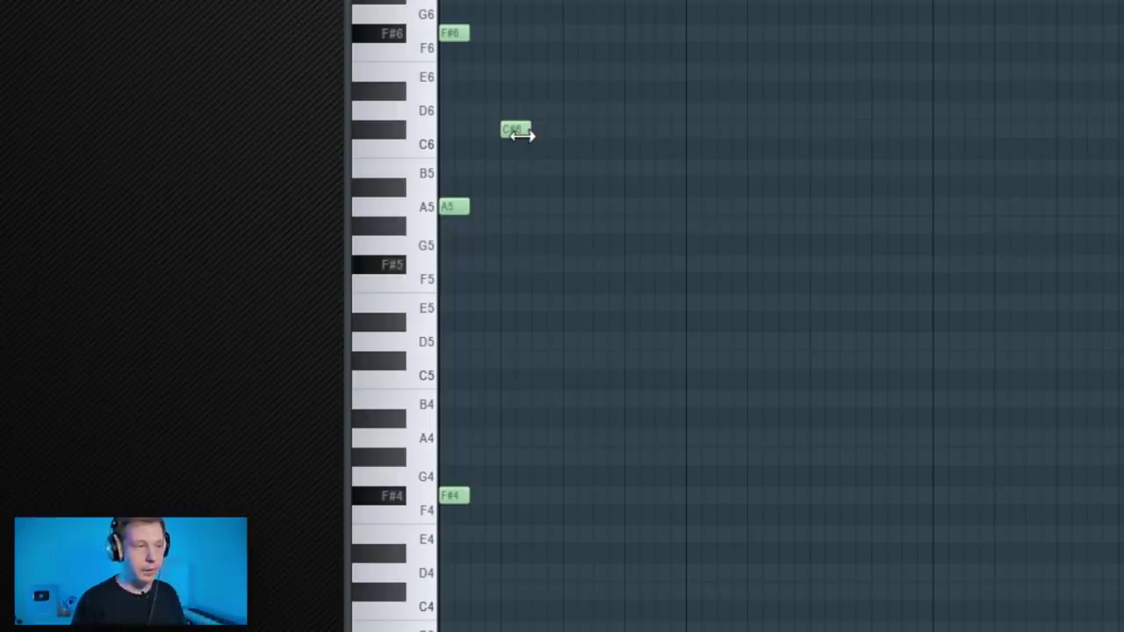
pyautogui.moveTo(509, 130); pyautogui.dragTo(506, 368)
pyautogui.press('space')
pyautogui.press('space')
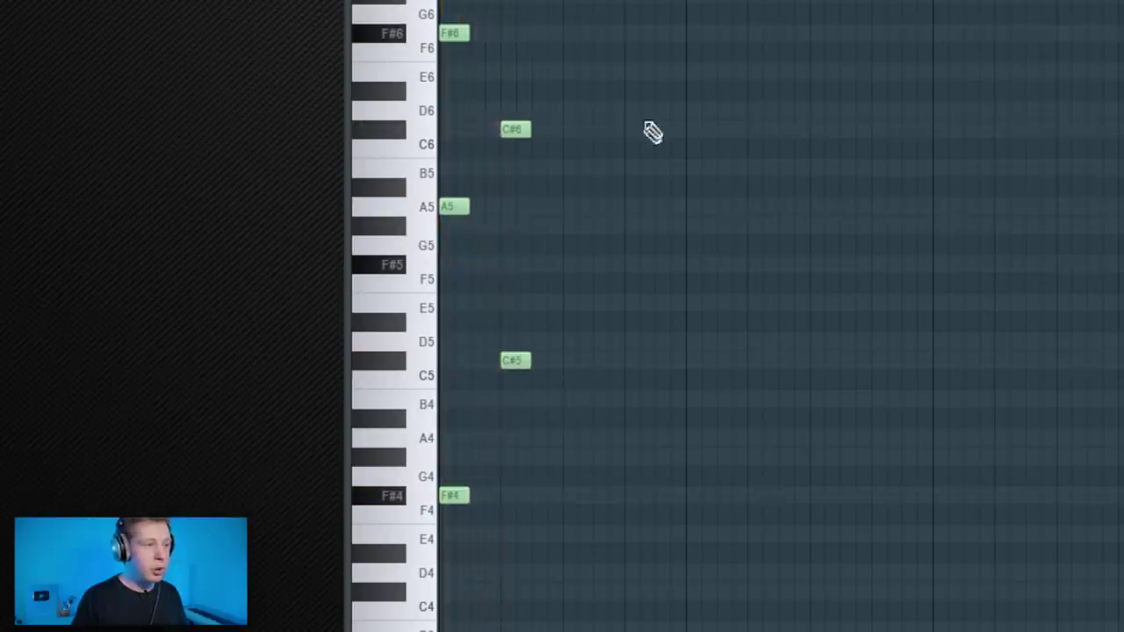
# Step: Try the second beat's octave pair at F#5 and F#6, and play it back
pyautogui.moveTo(636, 99); pyautogui.dragTo(488, 421)
pyautogui.moveTo(517, 361); pyautogui.dragTo(515, 263)
pyautogui.press('space')
pyautogui.press('space')
pyautogui.press('space')
pyautogui.press('space')
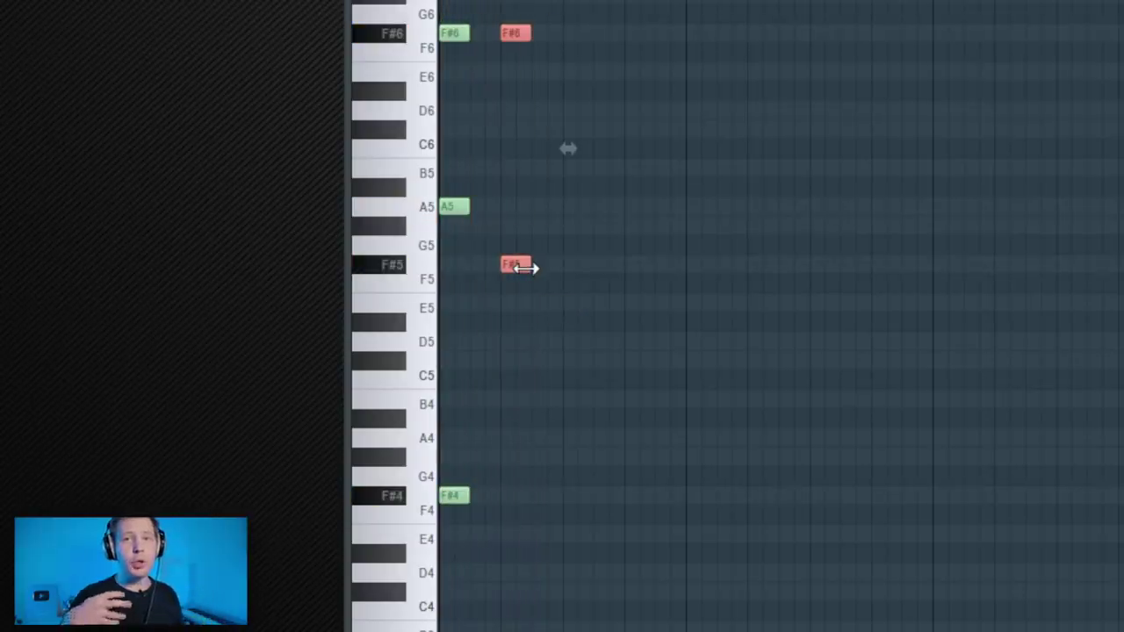
# Step: Lower the second beat's octave pair five semitones back to C#5 and C#6
pyautogui.hotkey('shift', 'Down')
pyautogui.hotkey('shift', 'Down')
pyautogui.hotkey('shift', 'Down')
pyautogui.hotkey('shift', 'Down')
pyautogui.hotkey('shift', 'Down')
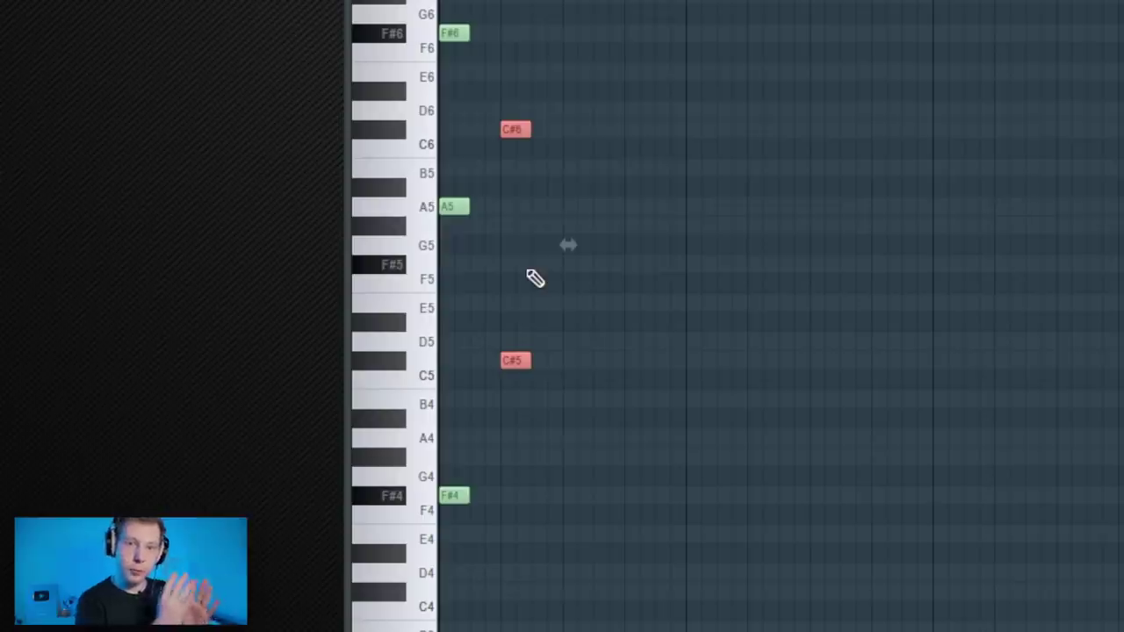
# Step: Play back the two-chord sequence and highlight the C#5 and C#6 octave pair
pyautogui.press('space')
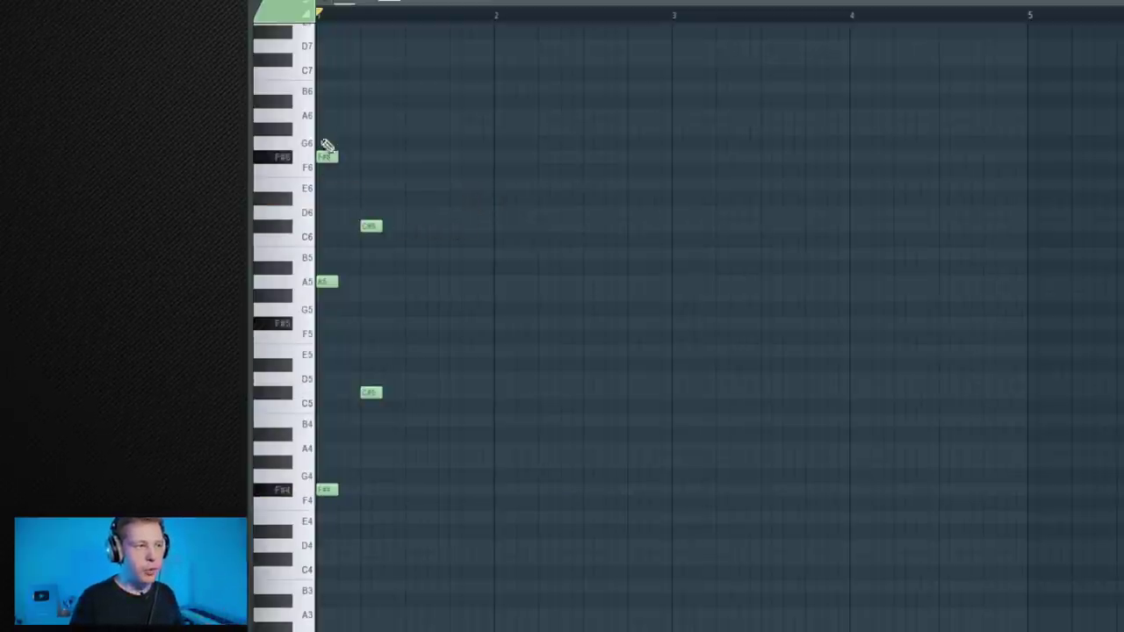
pyautogui.moveTo(414, 166); pyautogui.dragTo(379, 429)
pyautogui.rightClick(413, 264)
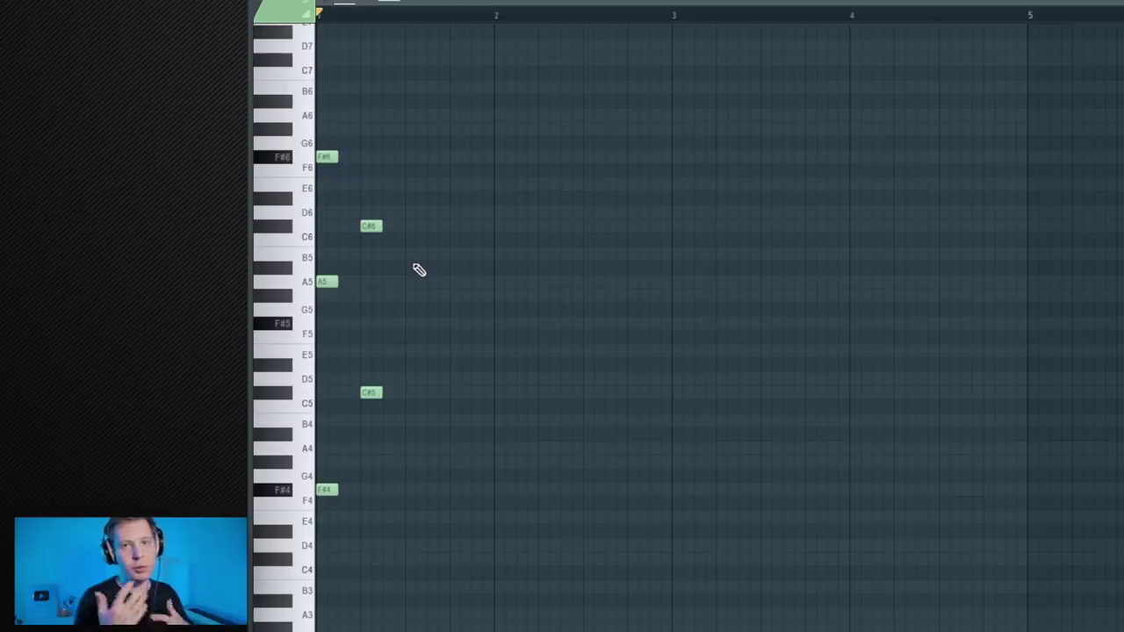
# Step: Add A5 and F#6 notes on the third beat of the first bar and play the sequence
pyautogui.click(414, 281)
pyautogui.click(425, 196)
pyautogui.moveTo(425, 195); pyautogui.dragTo(420, 156)
pyautogui.press('space')
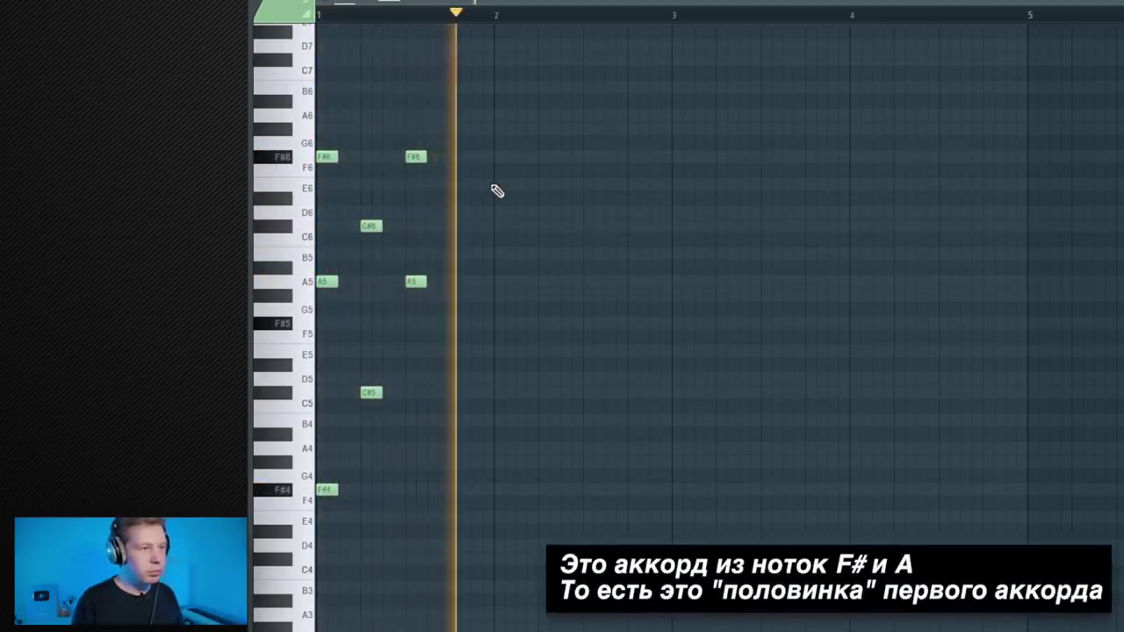
pyautogui.press('space')
# Step: Add a single A6 note on the fourth beat of the first bar and play it back
pyautogui.moveTo(391, 176); pyautogui.dragTo(459, 393)
pyautogui.hotkey('ctrl', 'd')
pyautogui.press('space')
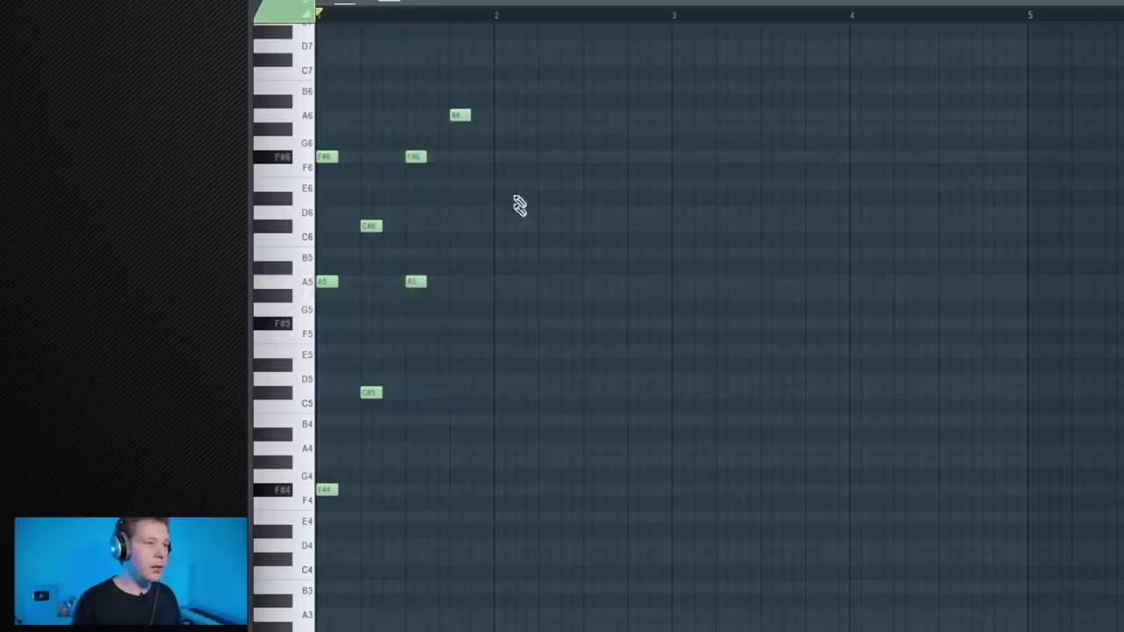
# Step: Select all notes of the first bar and copy them into bar 2
pyautogui.moveTo(532, 82); pyautogui.dragTo(321, 507)
pyautogui.hotkey('ctrl', 'd')
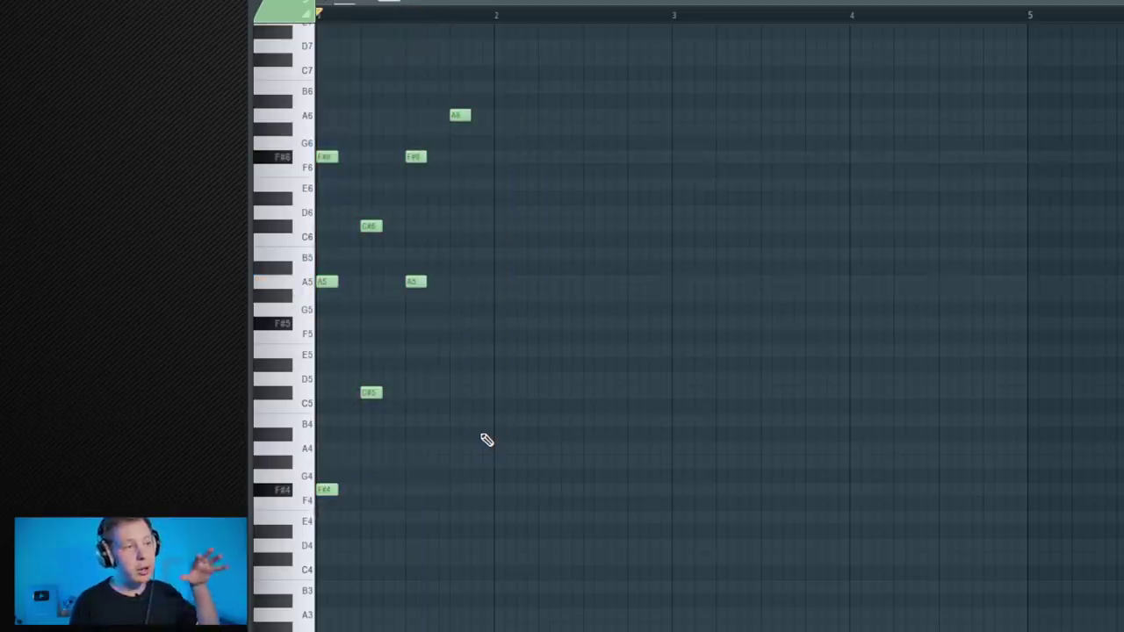
pyautogui.moveTo(323, 490); pyautogui.dragTo(505, 519)
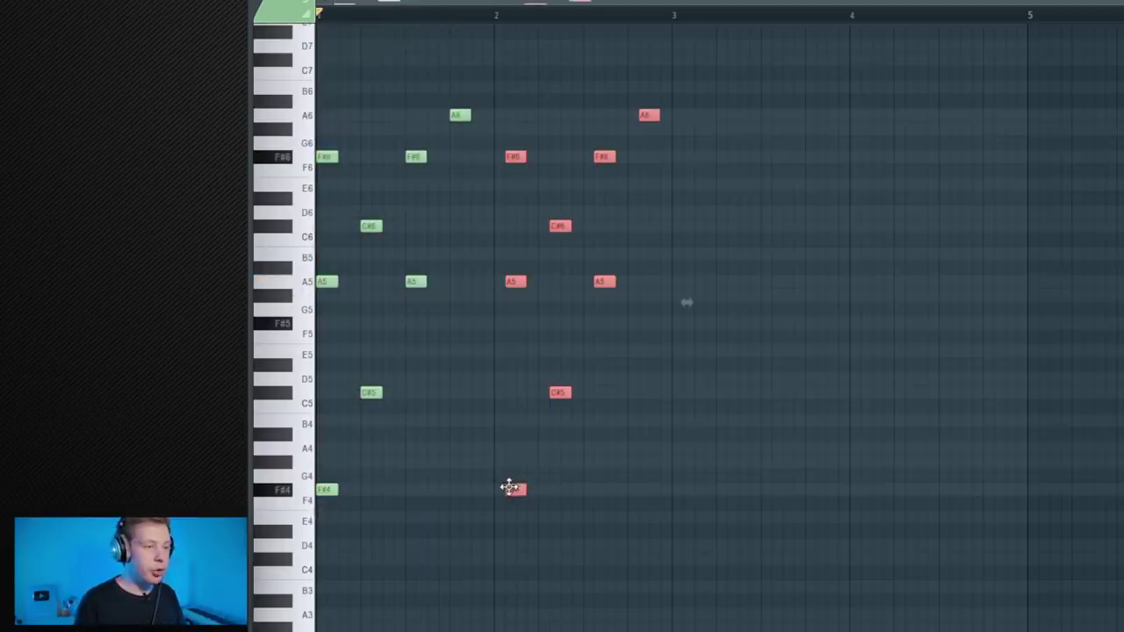
# Step: Set bar 2's bass note to E4, delete the A5 on its first beat, and play both bars
pyautogui.keyDown('ctrl'); pyautogui.click(590, 497); pyautogui.keyUp('ctrl')
pyautogui.rightClick(509, 279)
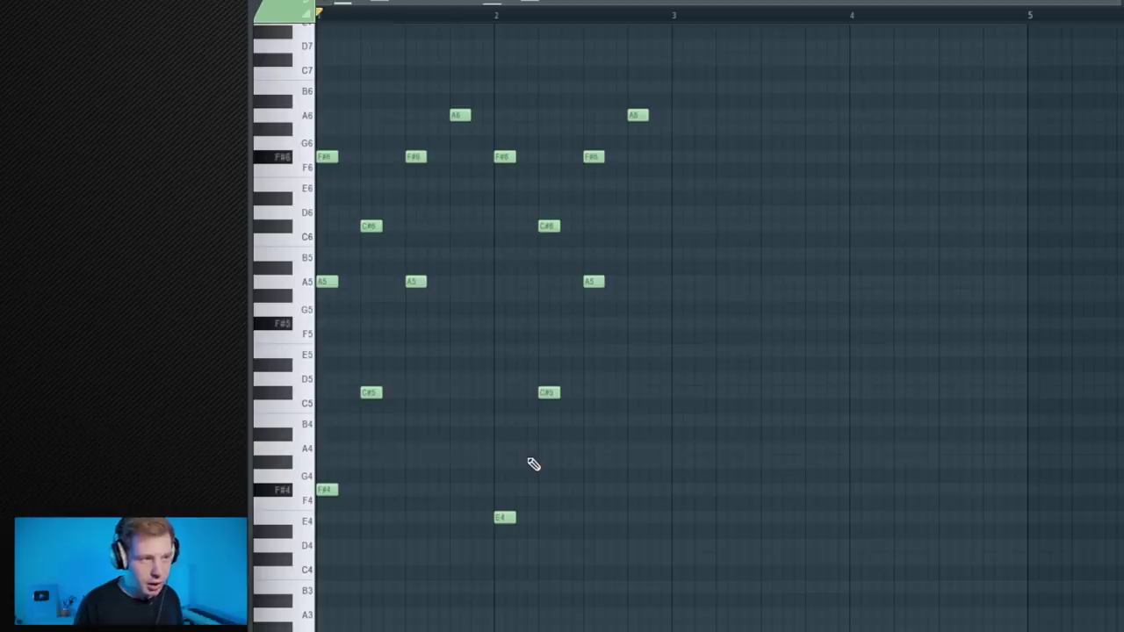
pyautogui.press('space')
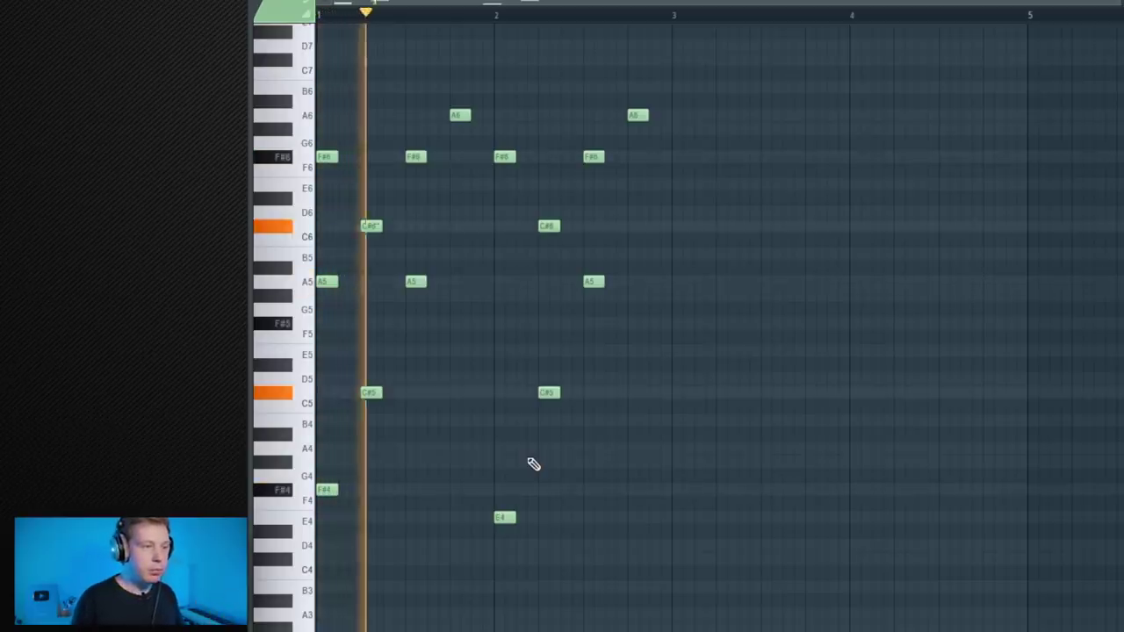
pyautogui.press('space')
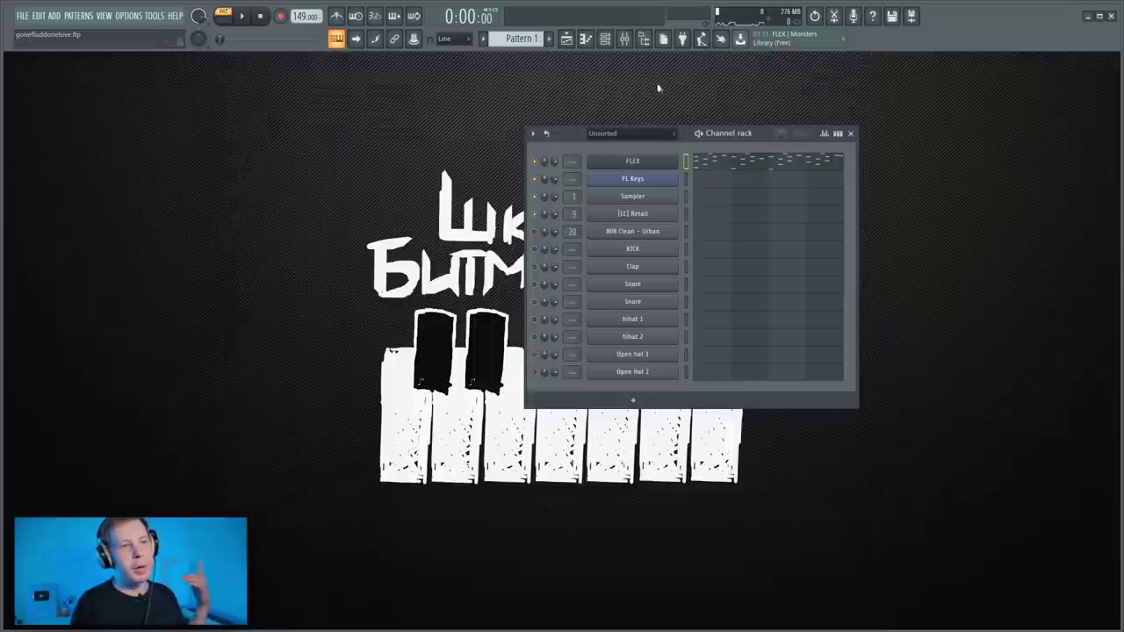
# Step: Add the Close Grand piano from the Packs keyboard instruments as a new channel
pyautogui.click(638, 42)
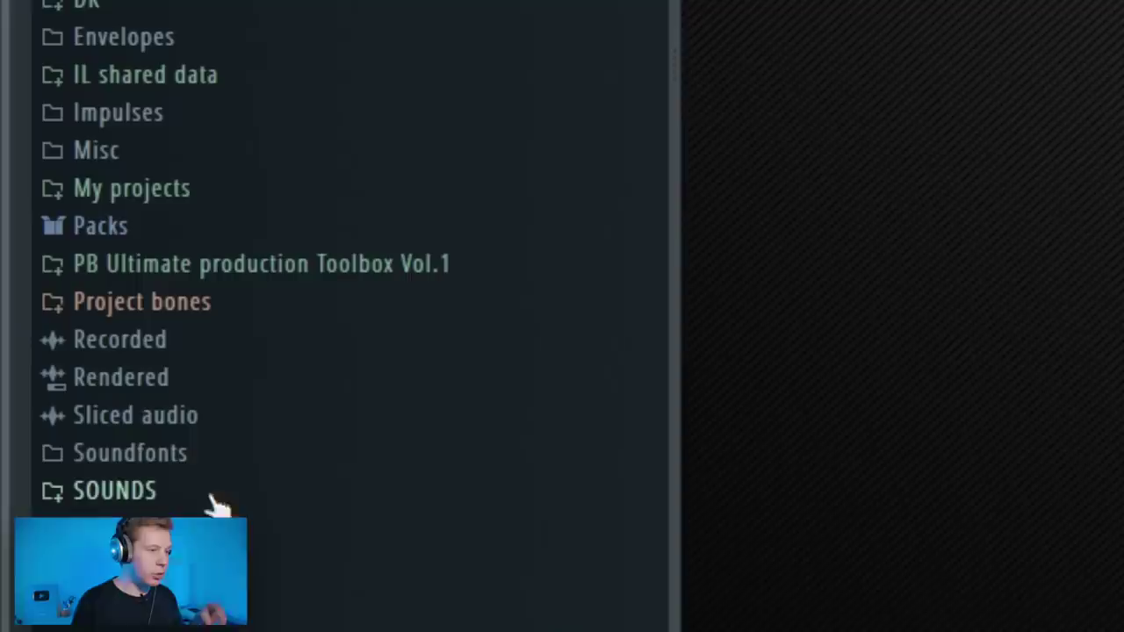
pyautogui.click(163, 227)
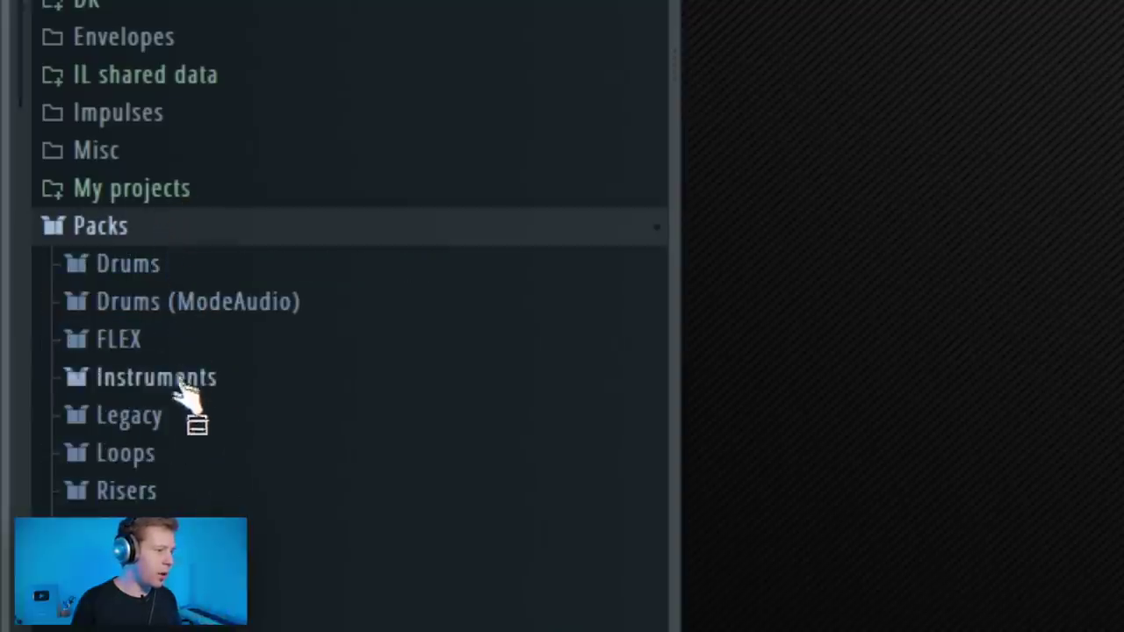
pyautogui.click(163, 382)
pyautogui.click(165, 494)
pyautogui.moveTo(176, 424); pyautogui.dragTo(840, 49)
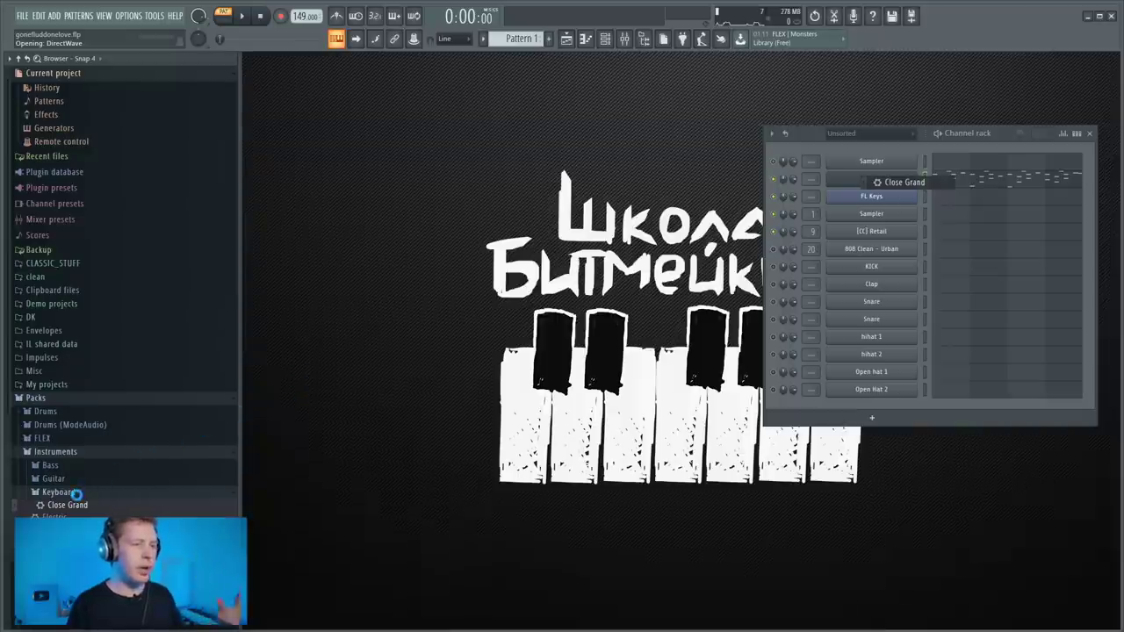
# Step: Add the Strat Pos A guitar from the Packs instruments as a new channel and audition a note on it
pyautogui.click(58, 480)
pyautogui.moveTo(209, 437); pyautogui.dragTo(1114, 53)
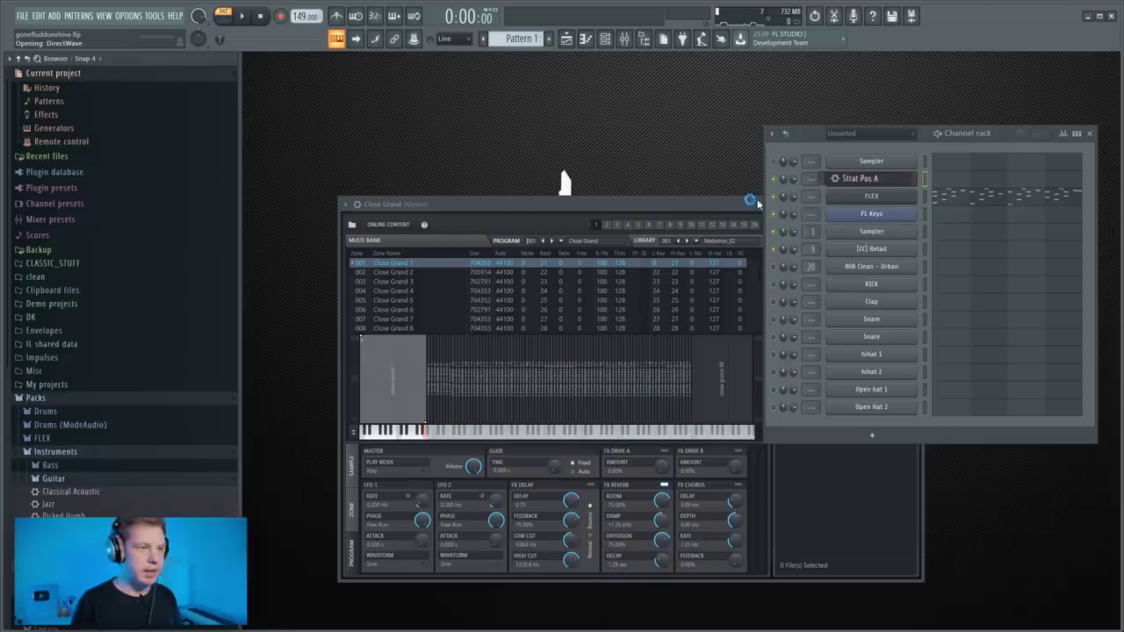
pyautogui.click(933, 219)
pyautogui.click(924, 162)
pyautogui.click(925, 162)
pyautogui.press('q')
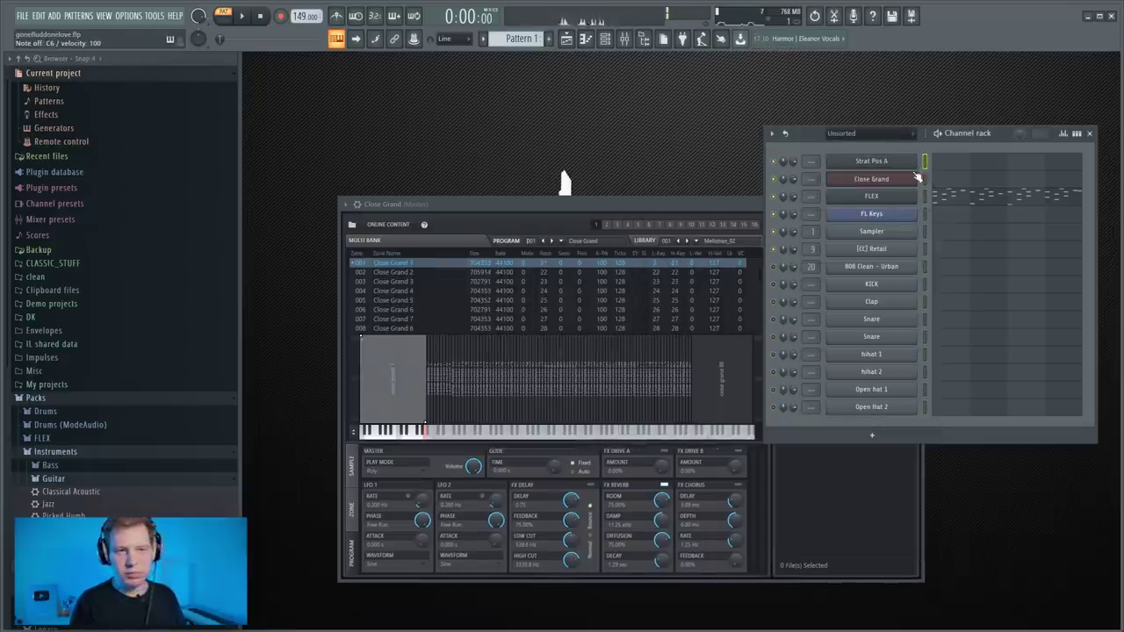
# Step: Close the Close Grand instrument window, select its channel, and hide the browser
pyautogui.moveTo(749, 209); pyautogui.dragTo(713, 189)
pyautogui.click(881, 183)
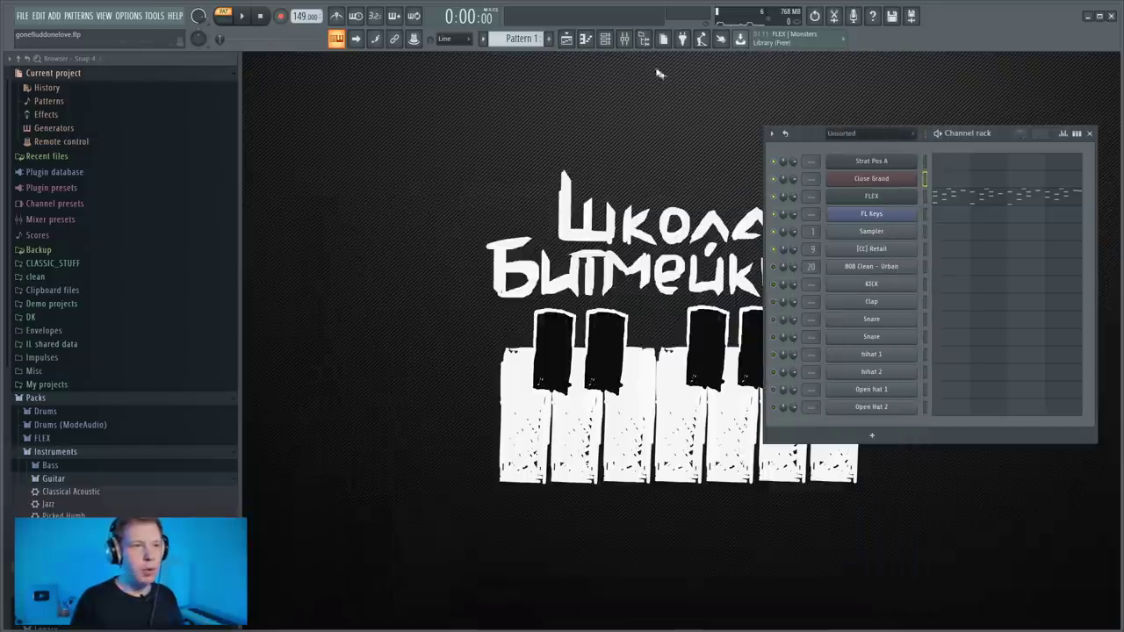
pyautogui.click(651, 41)
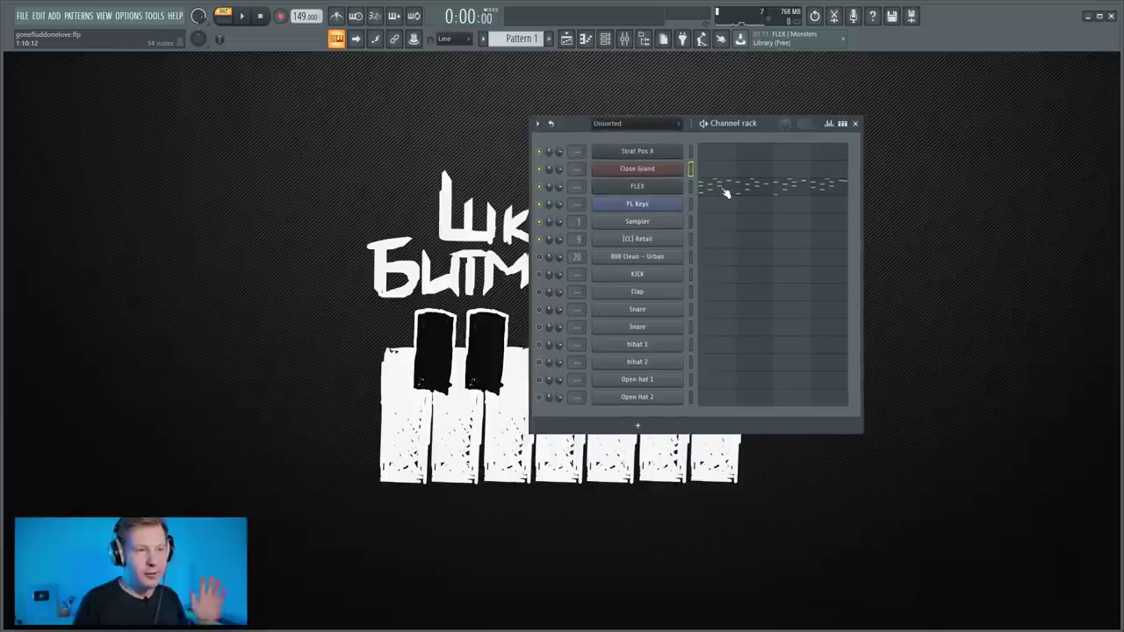
# Step: Copy all the melody notes from the FLEX channel into Close Grand's piano roll and play them from bar 1
pyautogui.click(722, 190)
pyautogui.hotkey('ctrl', 'a')
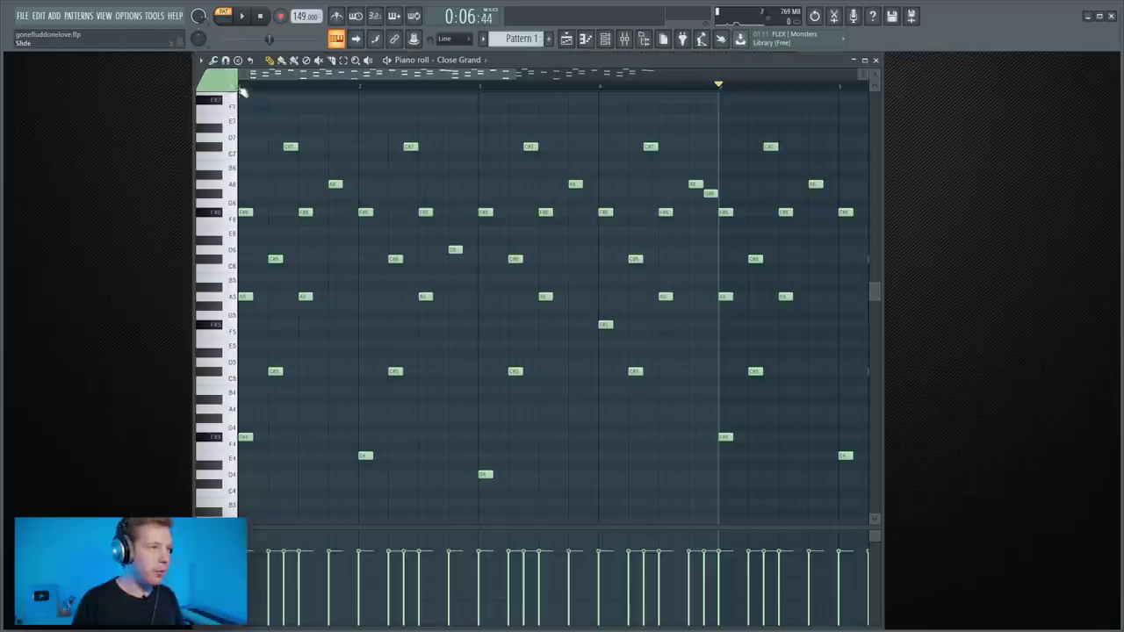
pyautogui.click(242, 88)
pyautogui.press('space')
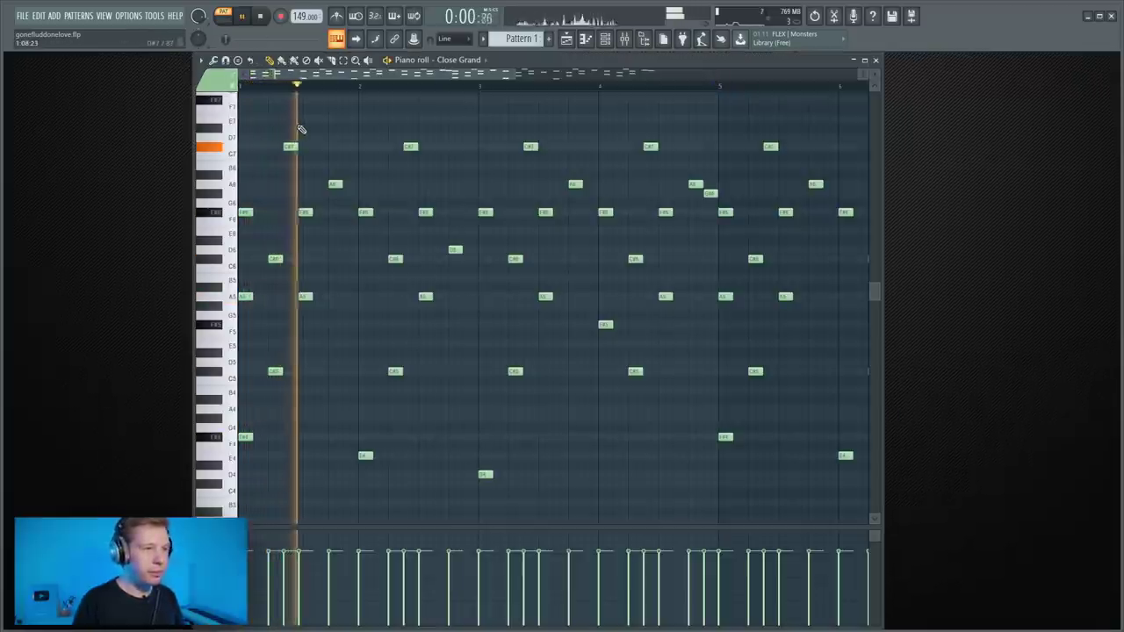
# Step: Raise the upper melody notes in the first four bars of Close Grand by one octave and play the pattern
pyautogui.press('space')
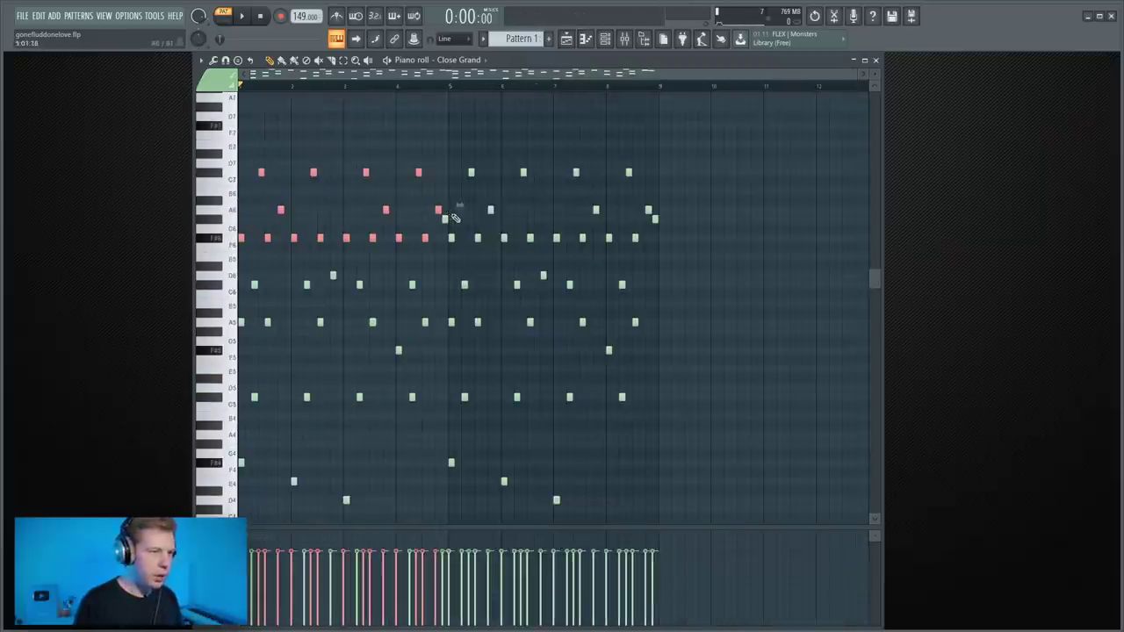
pyautogui.press('space')
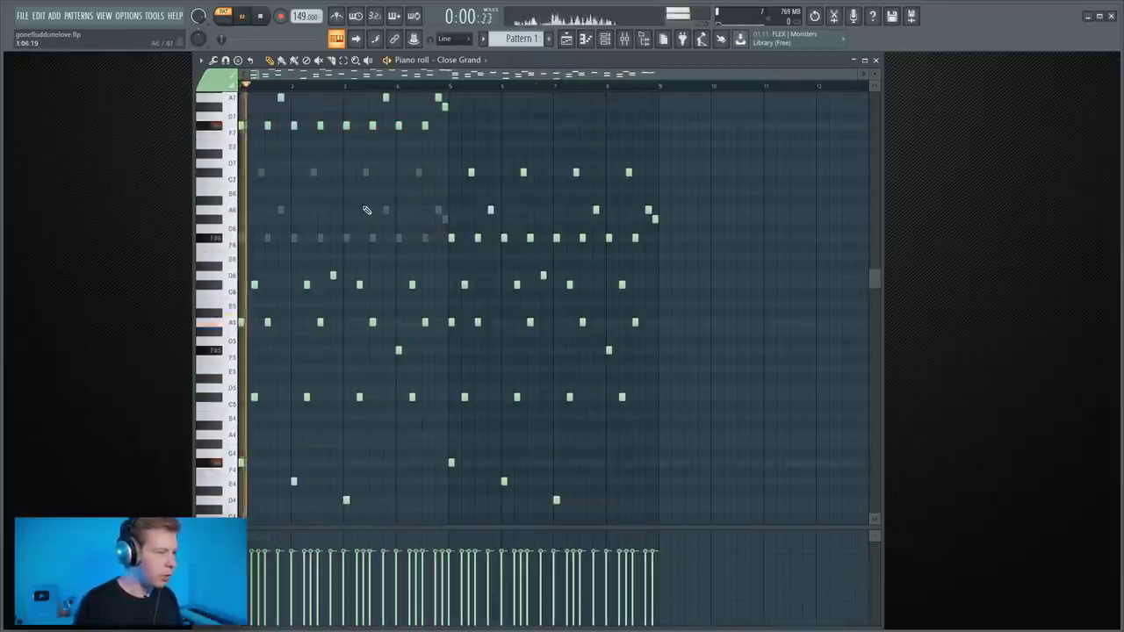
# Step: Lengthen the F#4, E4 and D4 bass notes in bars 1 to 3 to about a bar each, and extend bar 4's F#5
pyautogui.press('space')
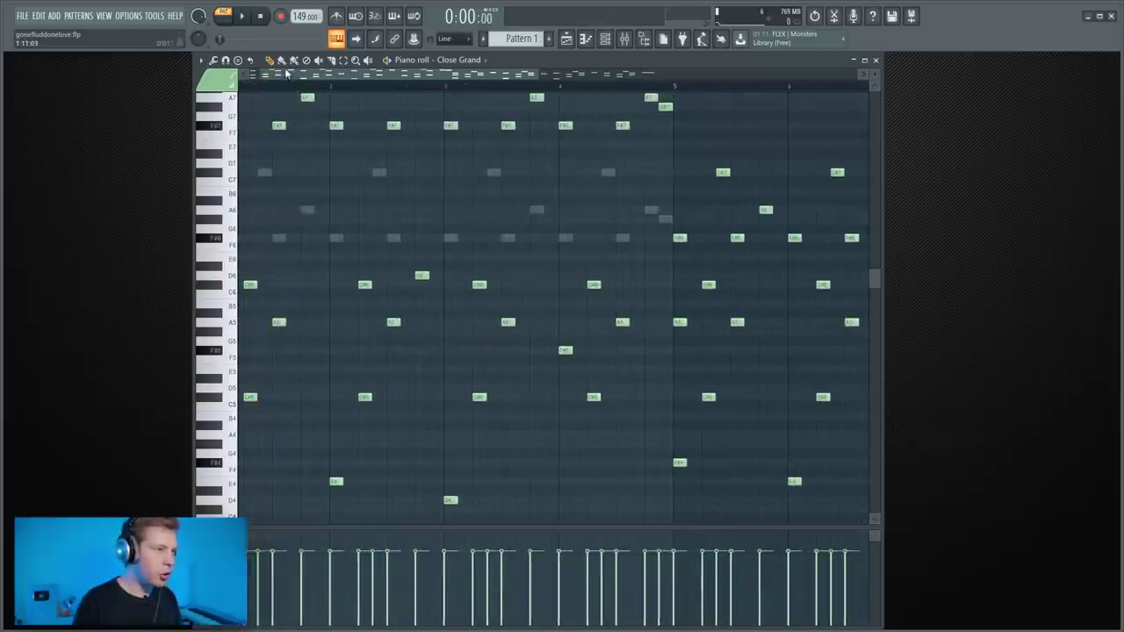
pyautogui.moveTo(286, 74); pyautogui.dragTo(269, 76)
pyautogui.moveTo(254, 463); pyautogui.dragTo(472, 494)
pyautogui.press('space')
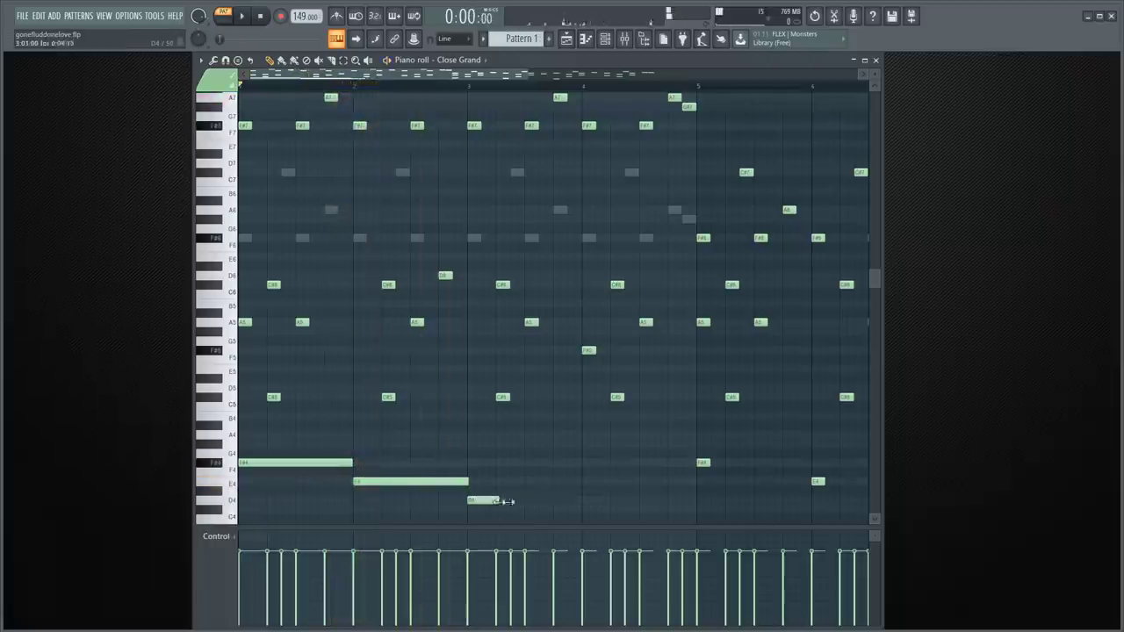
pyautogui.moveTo(477, 499); pyautogui.dragTo(578, 501)
pyautogui.moveTo(594, 350); pyautogui.dragTo(607, 352)
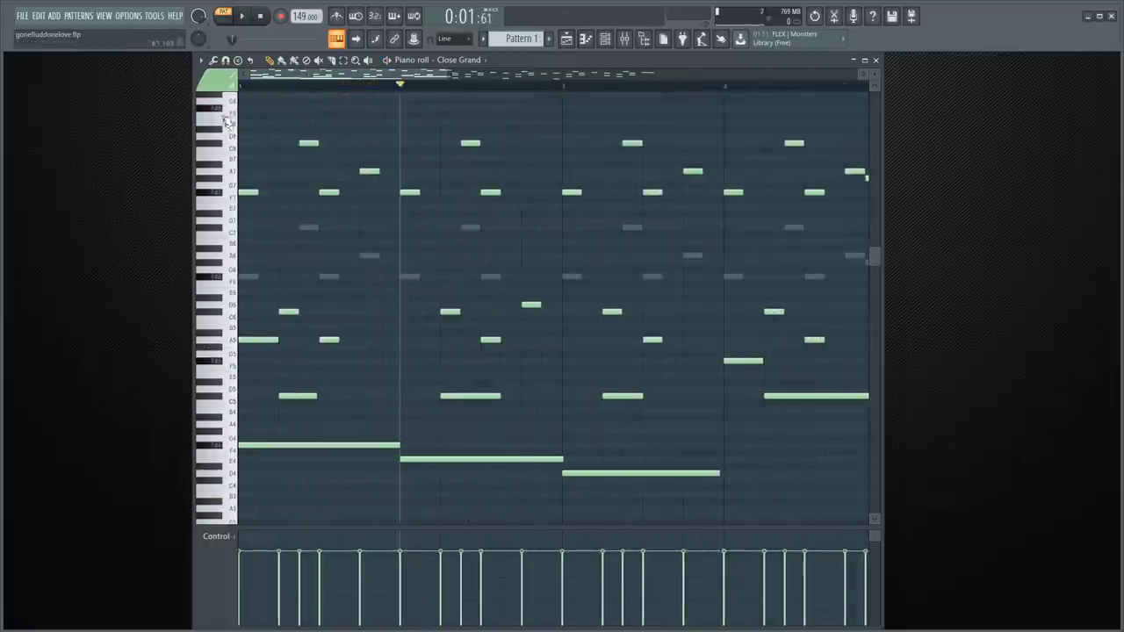
# Step: Lengthen the A5, C#6 and D6 notes in bars 1 and 2, and extend bar 3's C#5 and A5 to the bar's end
pyautogui.press('space')
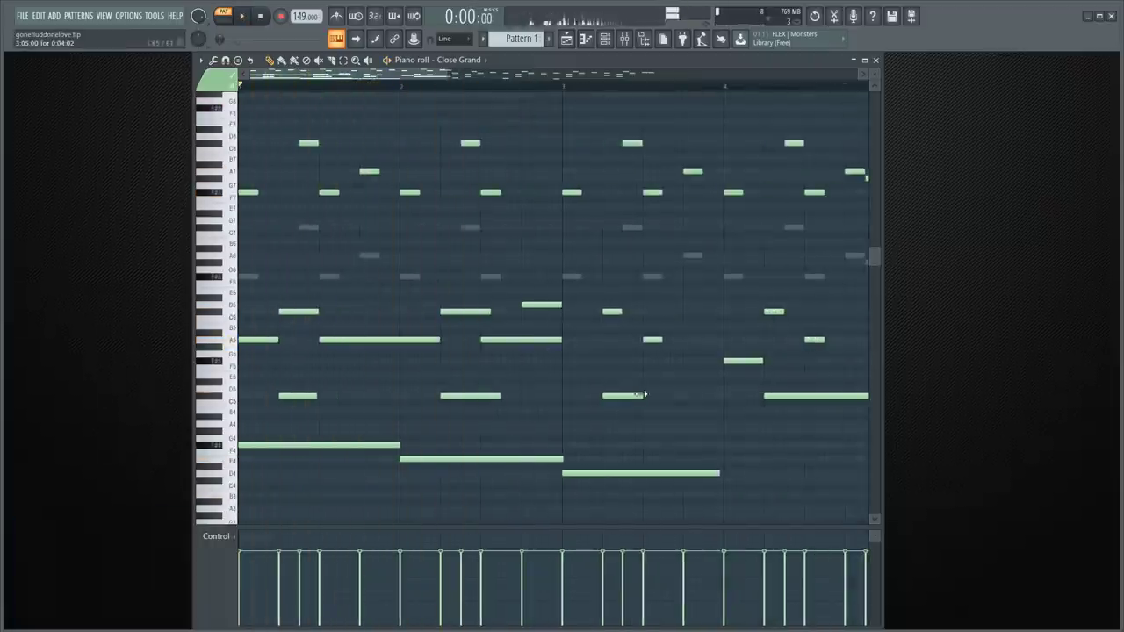
pyautogui.moveTo(643, 396); pyautogui.dragTo(723, 396)
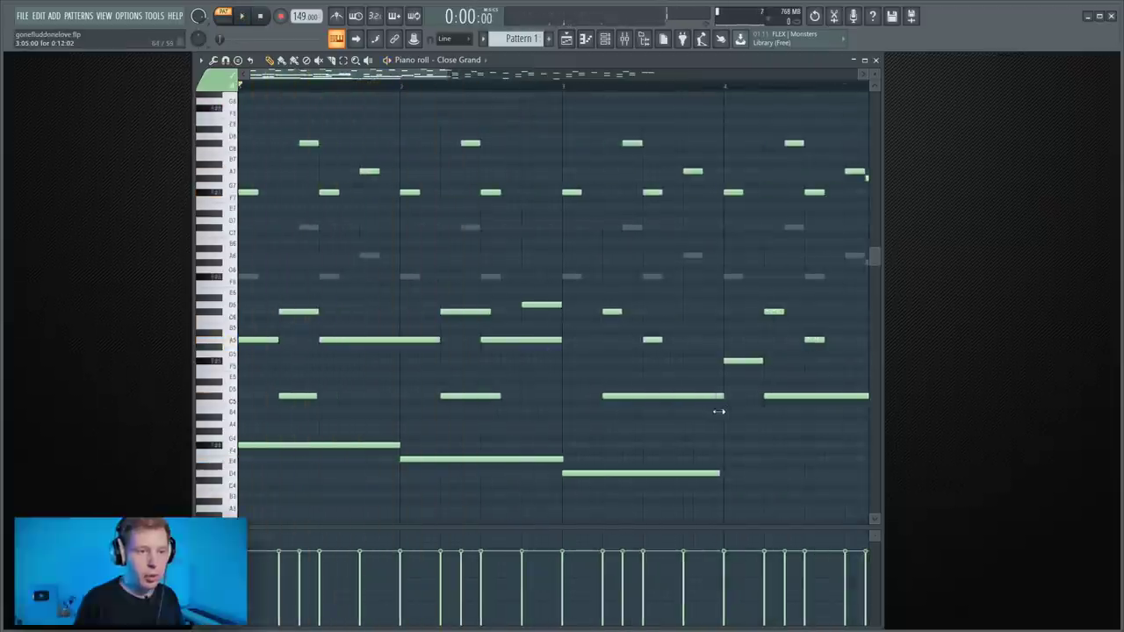
pyautogui.moveTo(683, 342); pyautogui.dragTo(723, 343)
pyautogui.press('space')
pyautogui.scroll(-2, 614, 394)
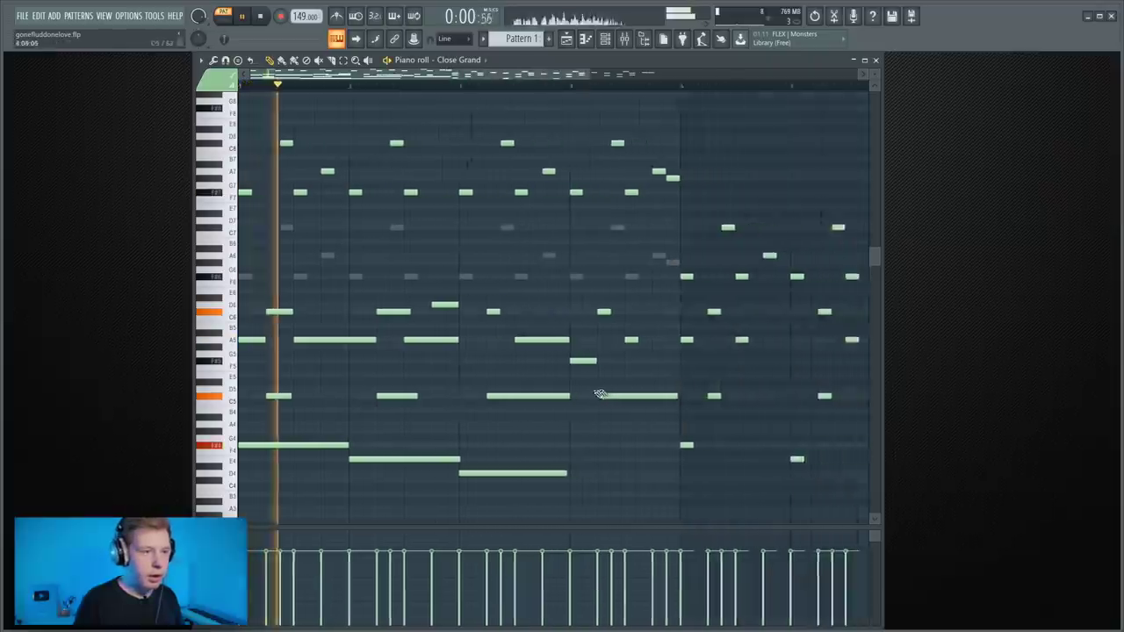
# Step: Lengthen the C#6 notes in bars 3 and 4 and the high C#8 and F#7 notes across the first four bars
pyautogui.moveTo(497, 360); pyautogui.dragTo(517, 312)
pyautogui.press('space')
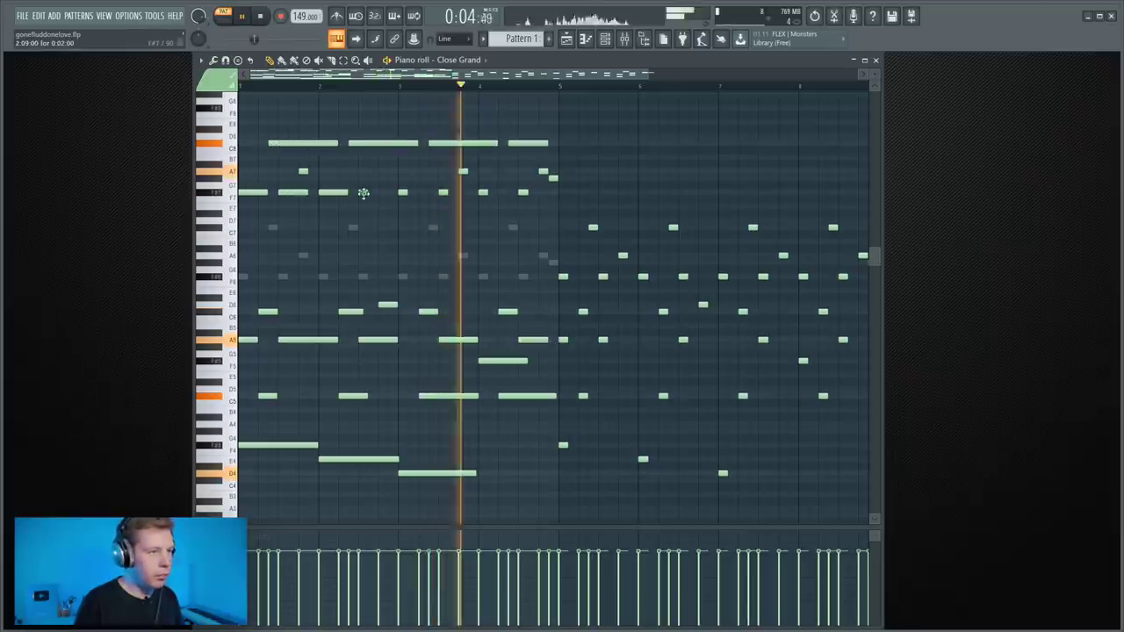
pyautogui.moveTo(364, 193); pyautogui.dragTo(507, 192)
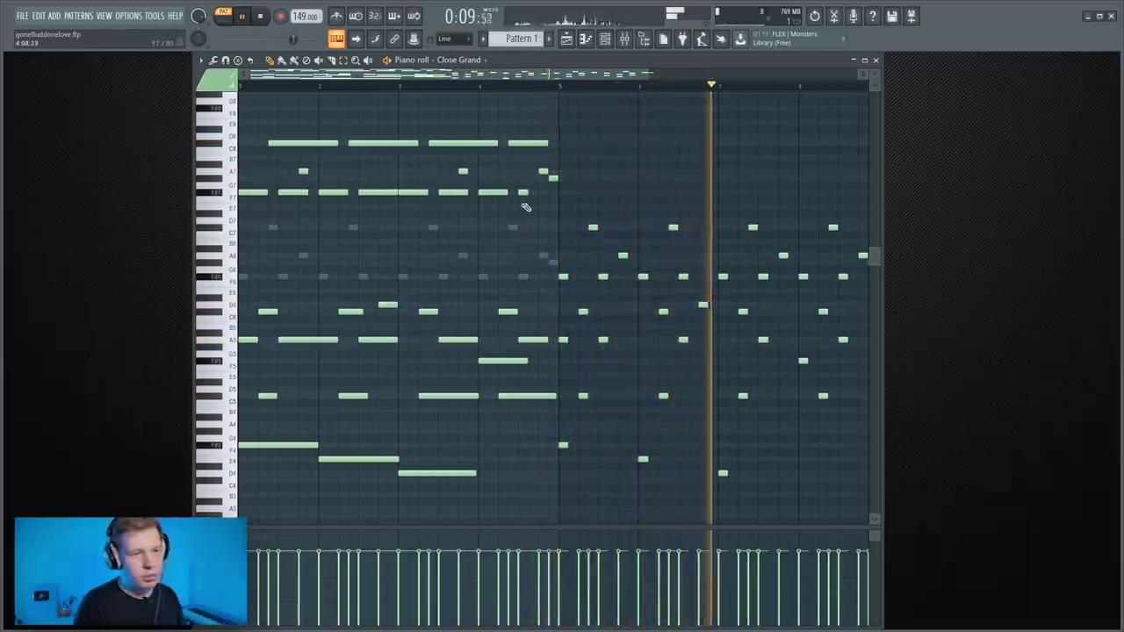
pyautogui.press('space')
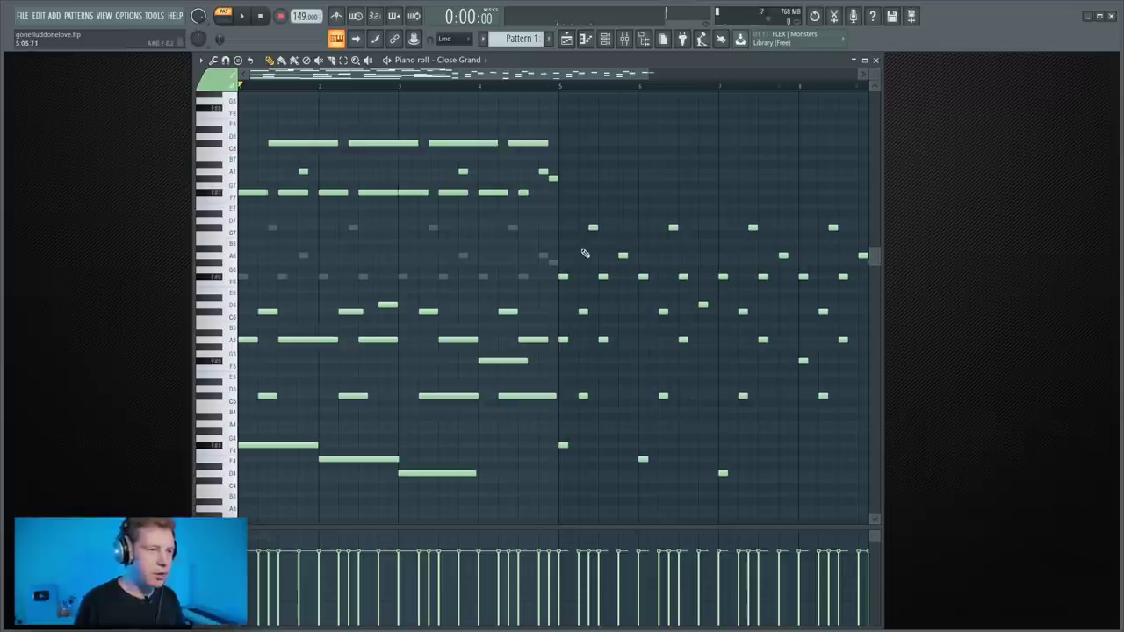
# Step: Delete all Close Grand notes in bars 5 to 8
pyautogui.moveTo(715, 172); pyautogui.dragTo(493, 470)
pyautogui.press('Delete')
pyautogui.scroll(-2, 448, 206)
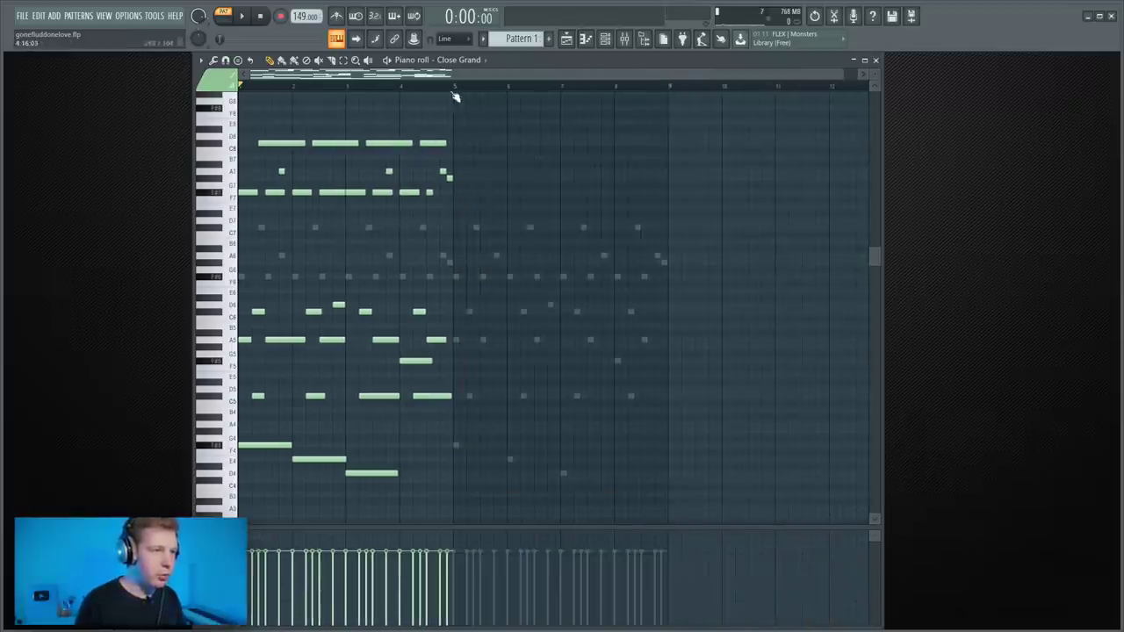
# Step: Select the notes in bars 1 to 4 and apply the Strumizer to them during playback
pyautogui.moveTo(454, 88); pyautogui.dragTo(145, 154)
pyautogui.hotkey('alt', 's')
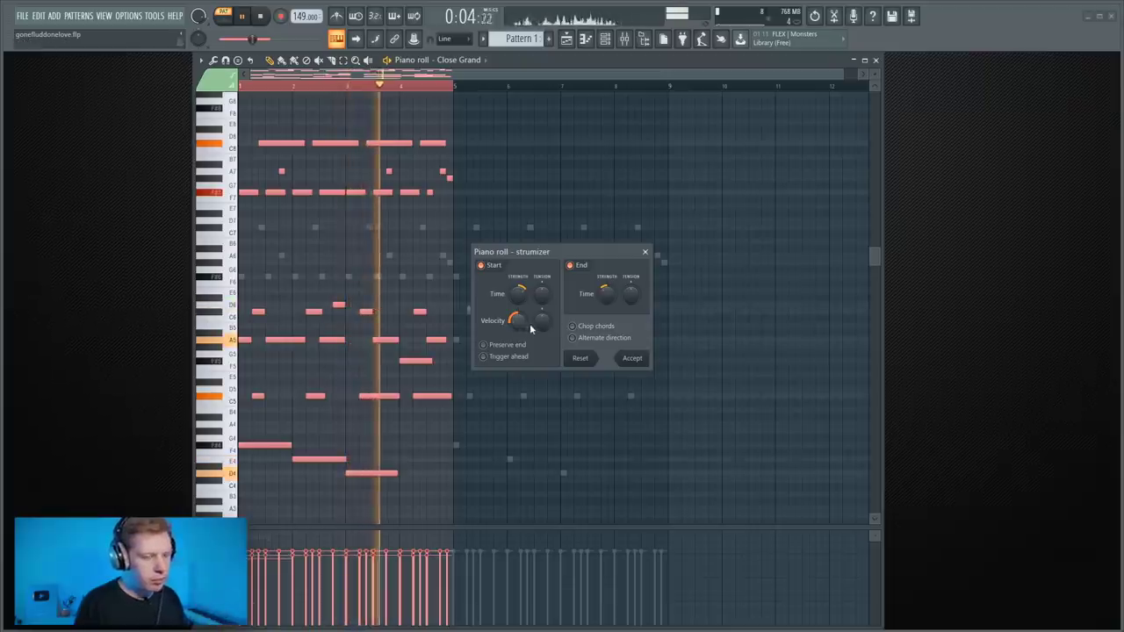
pyautogui.click(630, 357)
pyautogui.press('space')
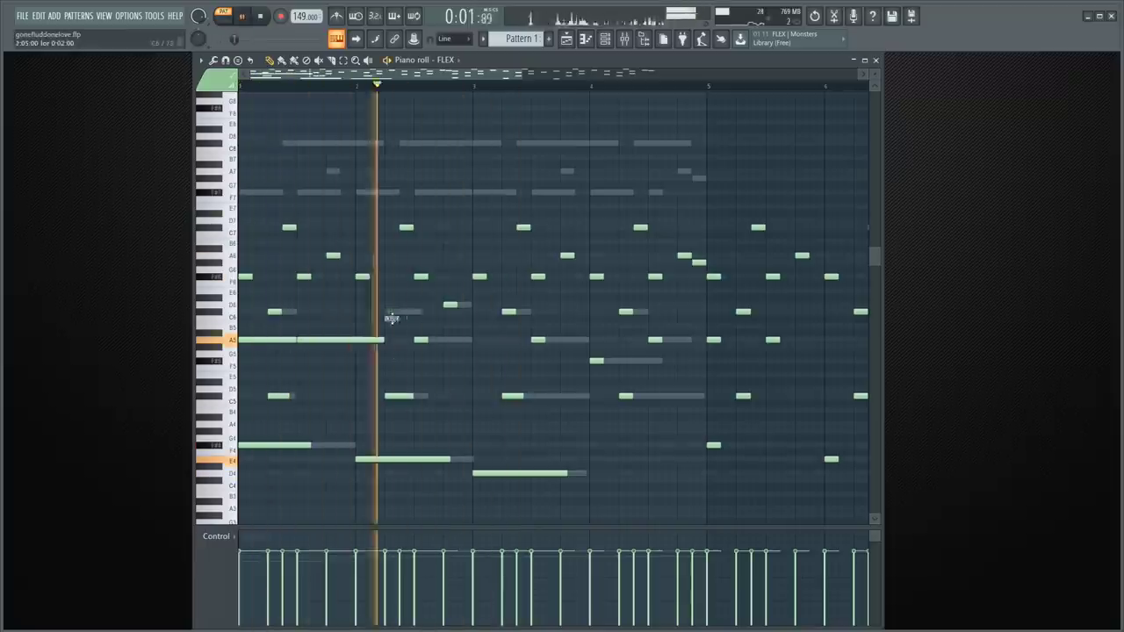
# Step: Lengthen the FLEX channel's short melody notes in the first four bars, extending bar 4's C#7 and C#5 to the bar's end
pyautogui.press('space')
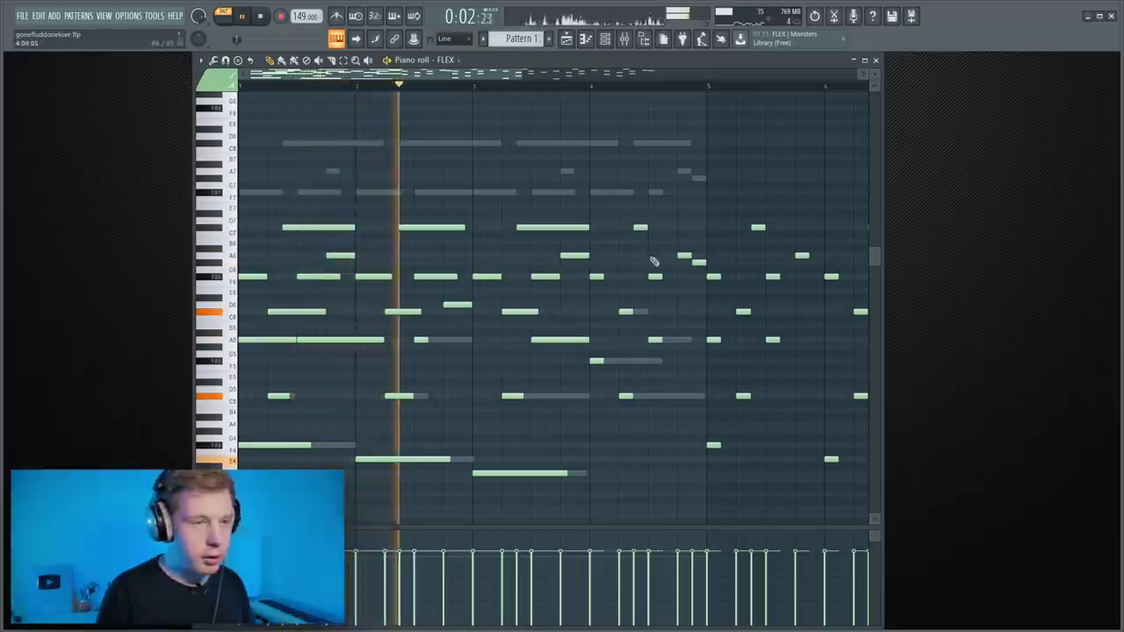
pyautogui.moveTo(643, 227); pyautogui.dragTo(702, 237)
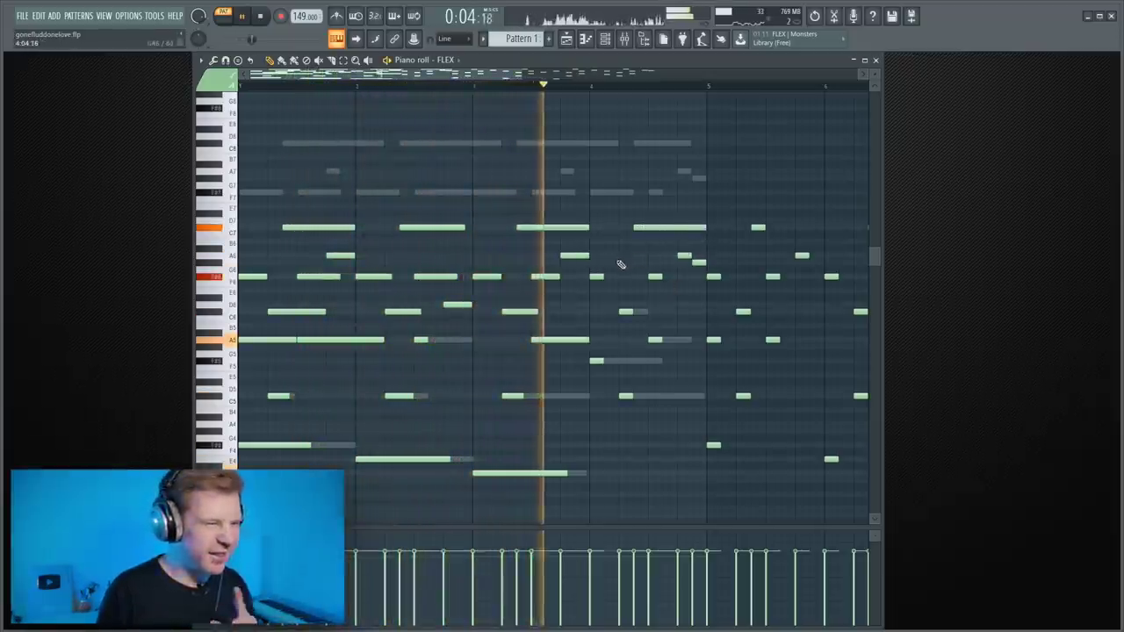
pyautogui.moveTo(602, 274); pyautogui.dragTo(619, 286)
pyautogui.press('space')
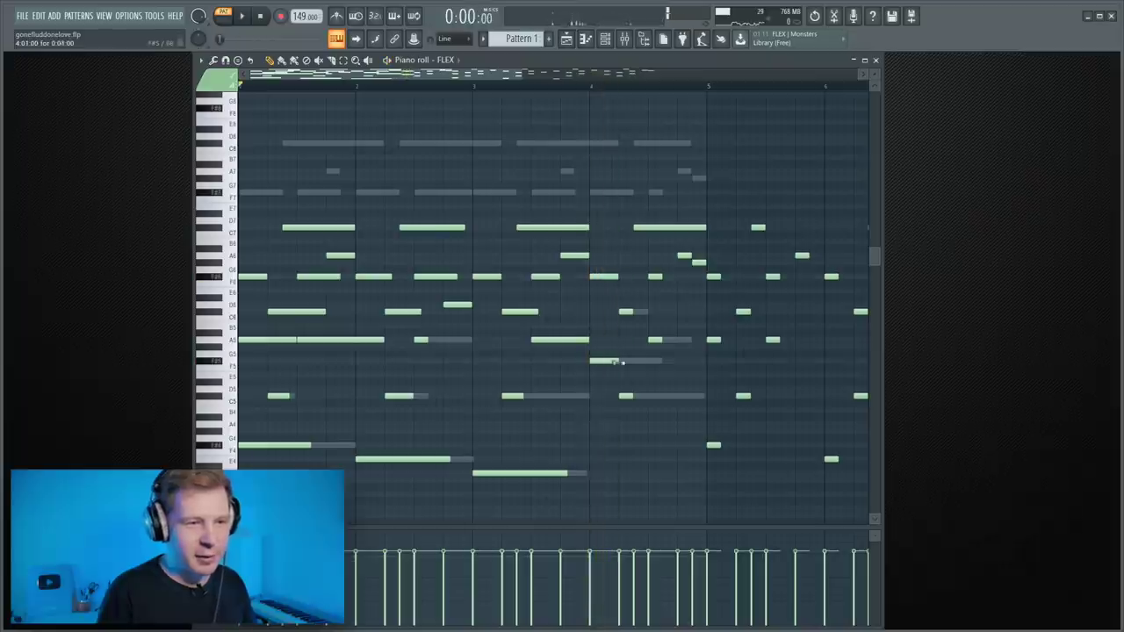
pyautogui.moveTo(697, 395); pyautogui.dragTo(705, 396)
pyautogui.press('space')
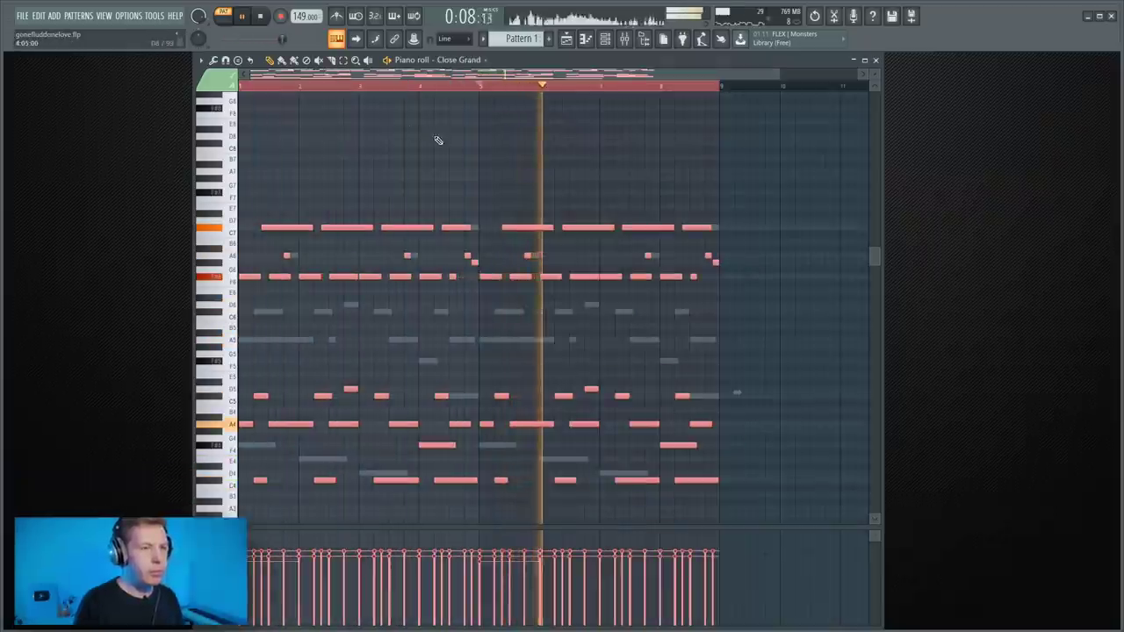
# Step: Close the piano roll and clone the Close Grand channel
pyautogui.click(874, 60)
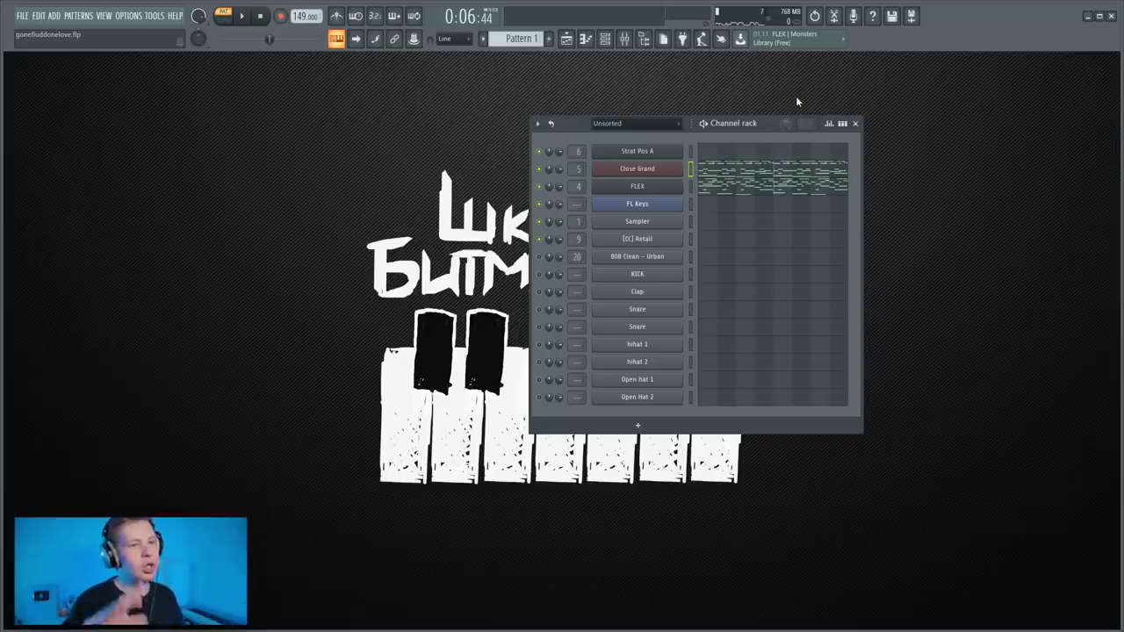
pyautogui.rightClick(674, 168)
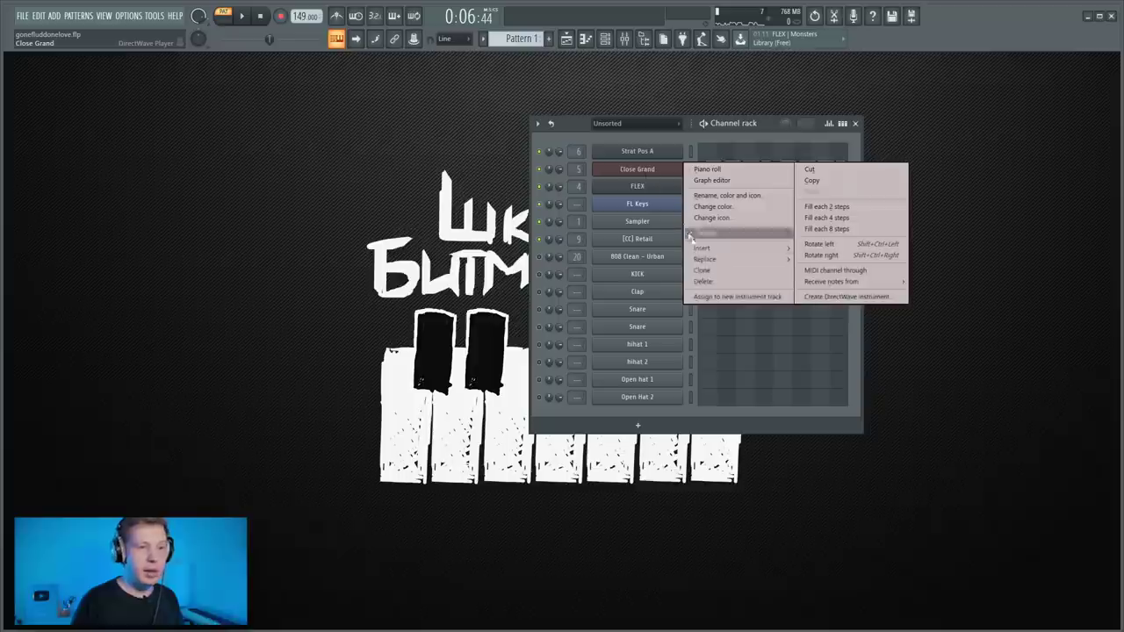
pyautogui.click(703, 272)
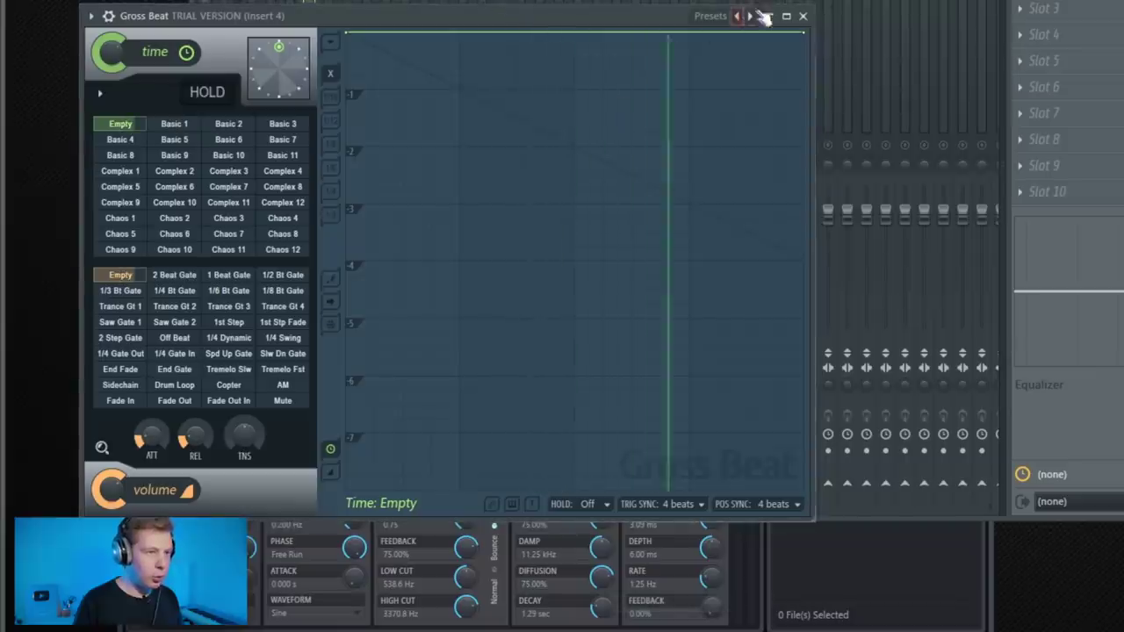
# Step: Load the Momentary preset in Gross Beat on Insert 4 and choose the 1/2 Speed time effect
pyautogui.click(682, 54)
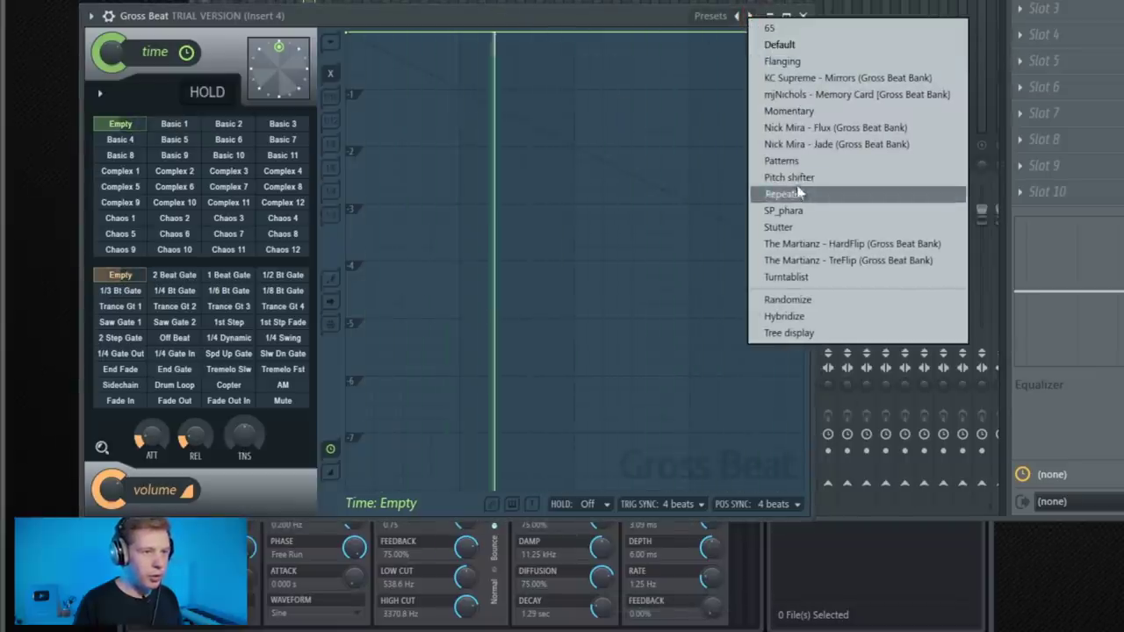
pyautogui.click(789, 110)
pyautogui.click(228, 233)
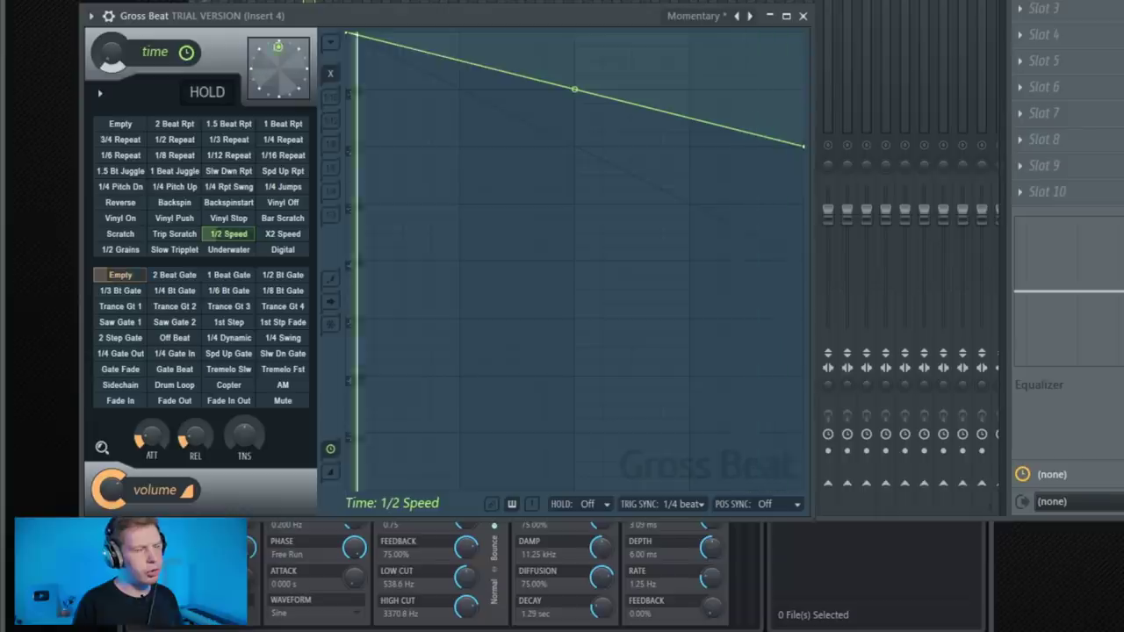
# Step: Add Fruity Parametric EQ 2 in slot 3 of Insert 4, turn band 1 into a steeper high-pass filter and raise its frequency
pyautogui.click(1049, 15)
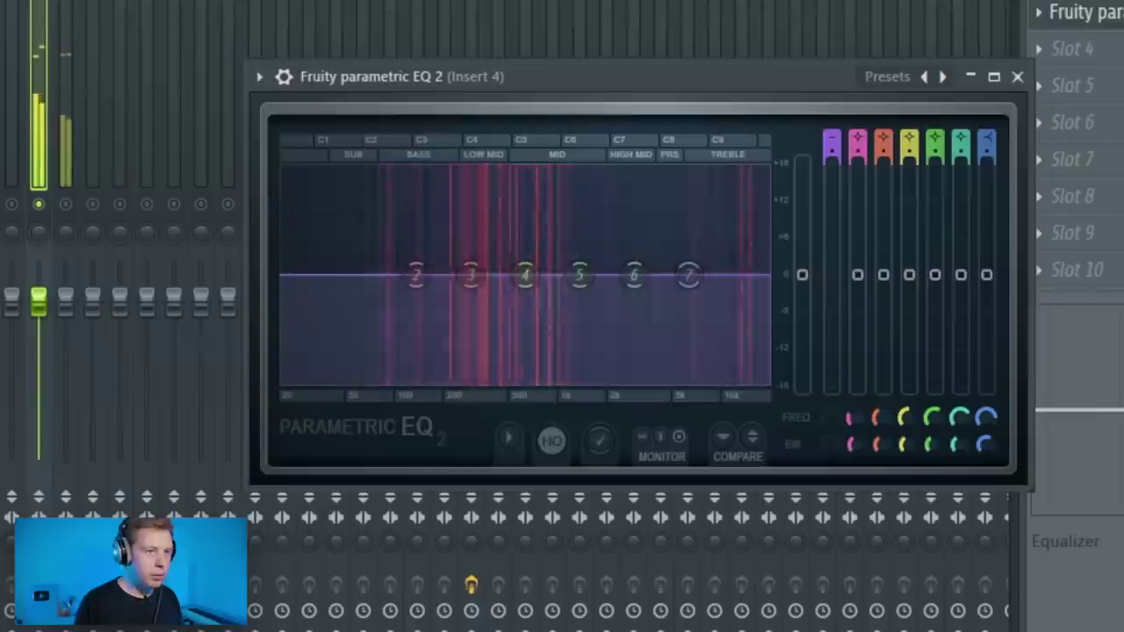
pyautogui.scroll(-3, 827, 135)
pyautogui.scroll(1, 827, 135)
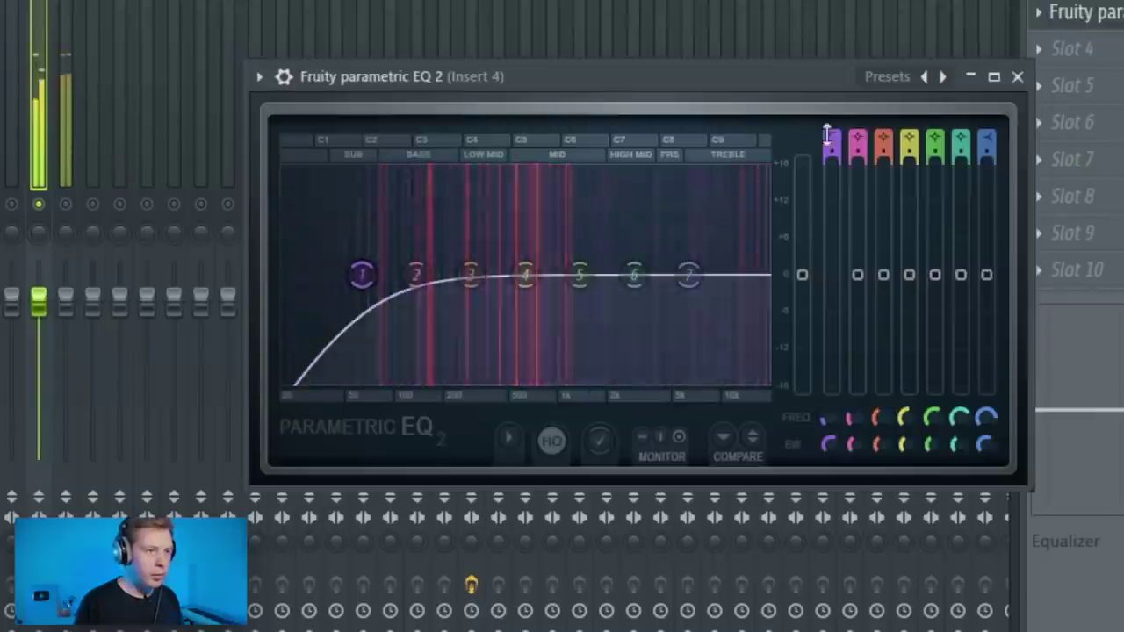
pyautogui.scroll(1, 828, 154)
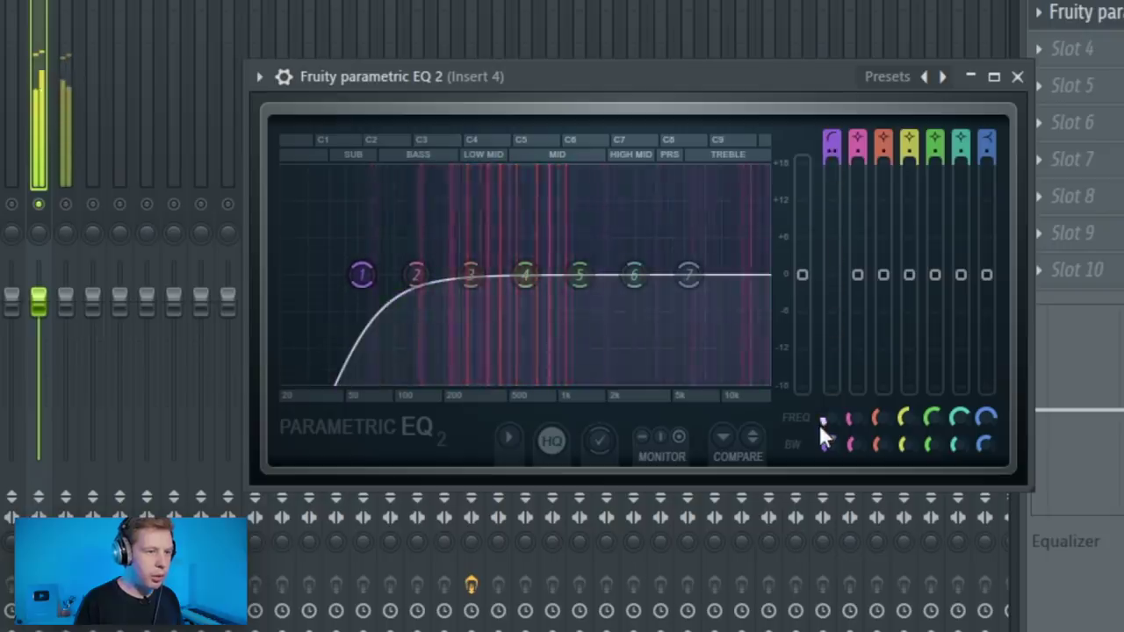
pyautogui.moveTo(821, 423); pyautogui.dragTo(821, 397)
# Step: Turn band 7 into a low-pass filter, adjust its frequency and slope, and dip band 4 slightly in the low mids
pyautogui.moveTo(986, 137); pyautogui.dragTo(986, 186)
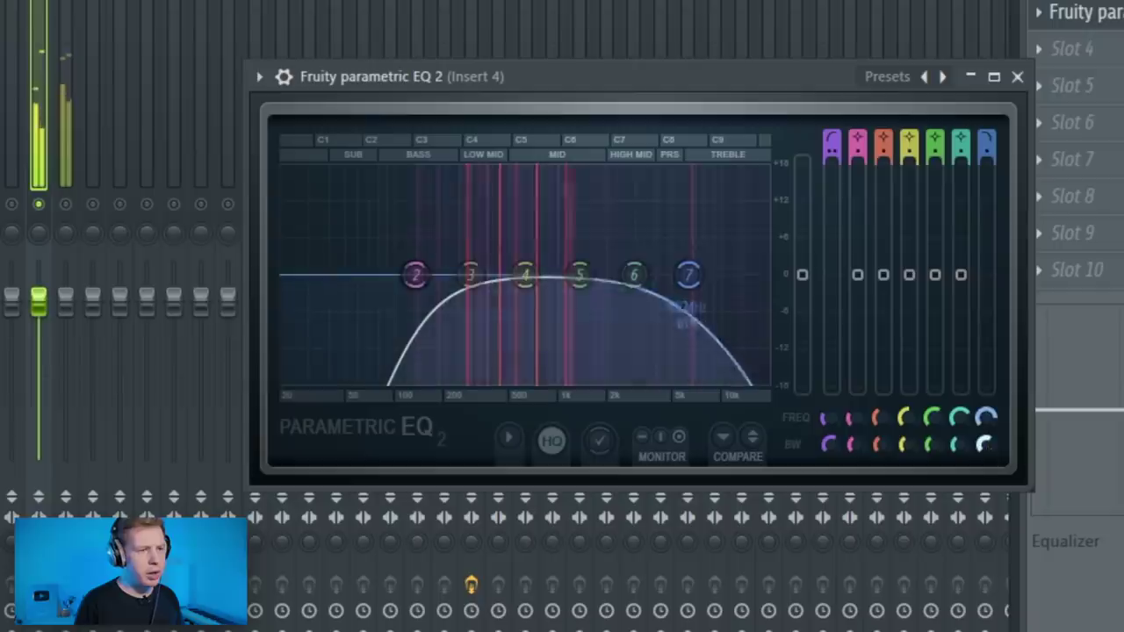
pyautogui.moveTo(986, 419); pyautogui.dragTo(987, 397)
pyautogui.moveTo(985, 150); pyautogui.dragTo(983, 158)
pyautogui.moveTo(524, 275); pyautogui.dragTo(469, 288)
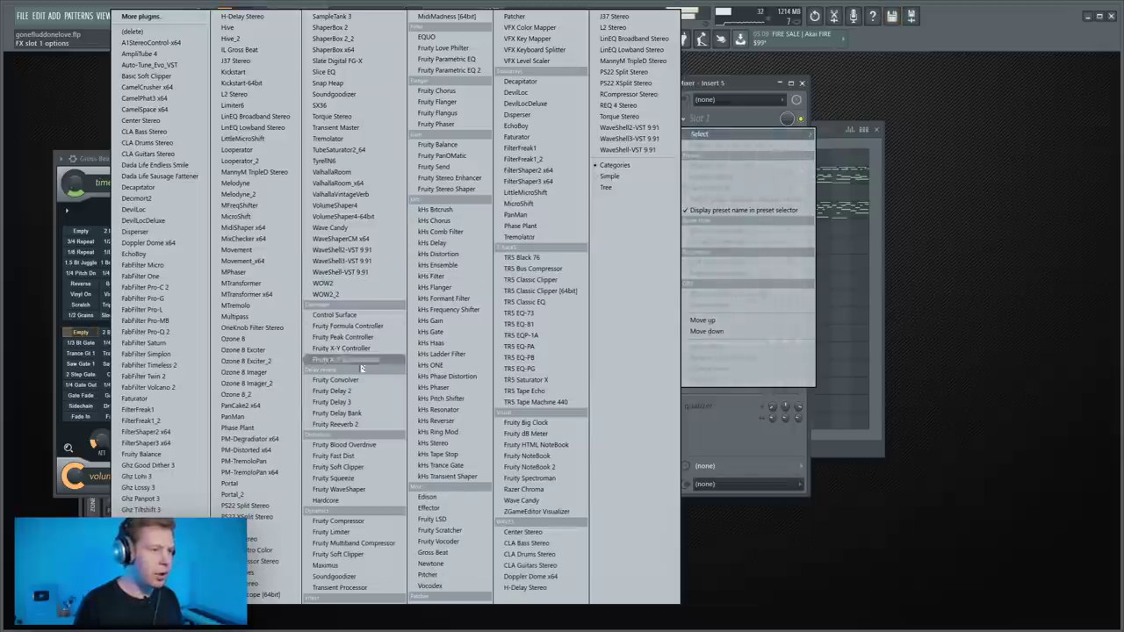
# Step: Load Fruity Parametric EQ 2 and Fruity Love Philter with the Lowpass 2 preset on Insert 5
pyautogui.click(447, 70)
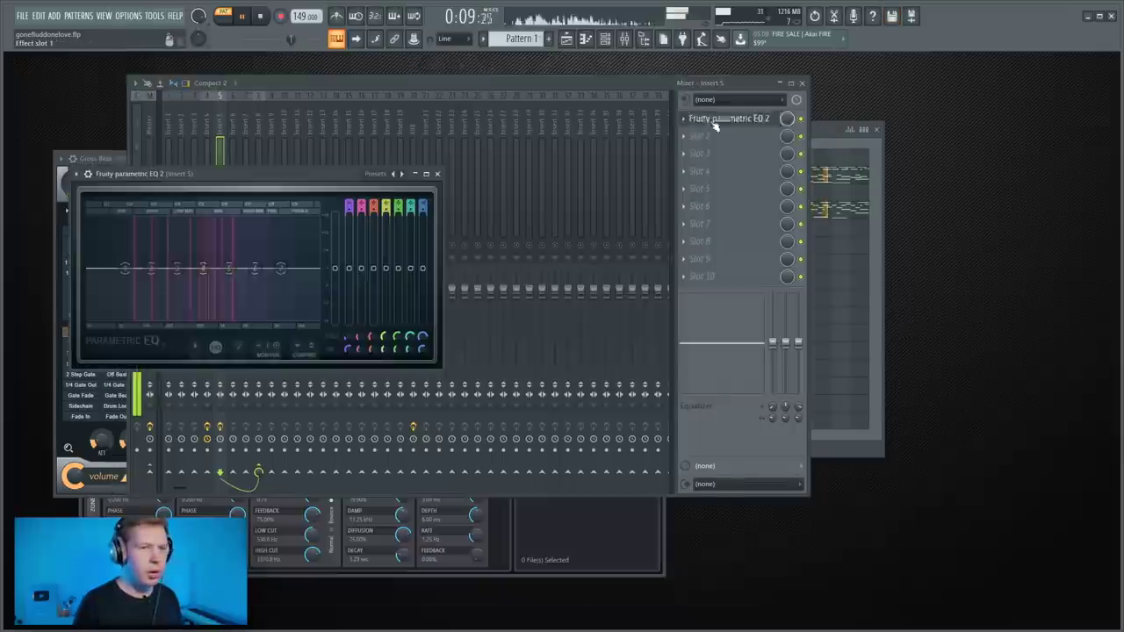
pyautogui.click(700, 136)
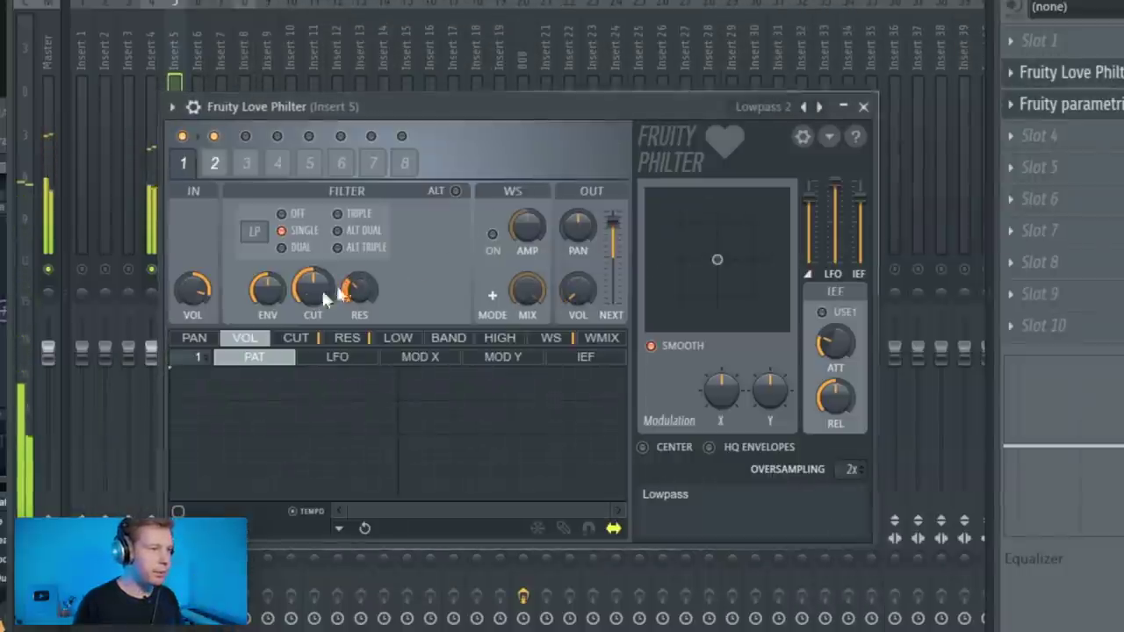
pyautogui.press('F6')
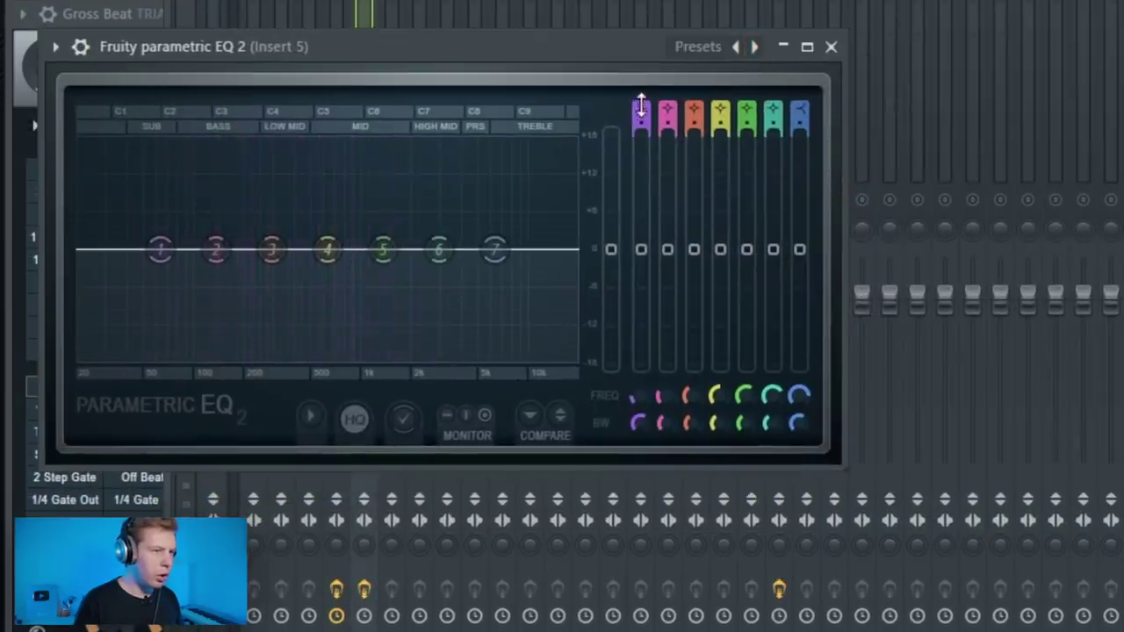
# Step: Set Insert 5's EQ band 1 to high pass with a raised frequency and band 7 to low pass, and lower Insert 4's volume
pyautogui.moveTo(640, 106)
pyautogui.mouseDown()
pyautogui.moveTo(641, 145)
pyautogui.moveTo(641, 126)
pyautogui.mouseUp()
pyautogui.moveTo(632, 397); pyautogui.dragTo(632, 384)
pyautogui.moveTo(803, 107); pyautogui.dragTo(802, 153)
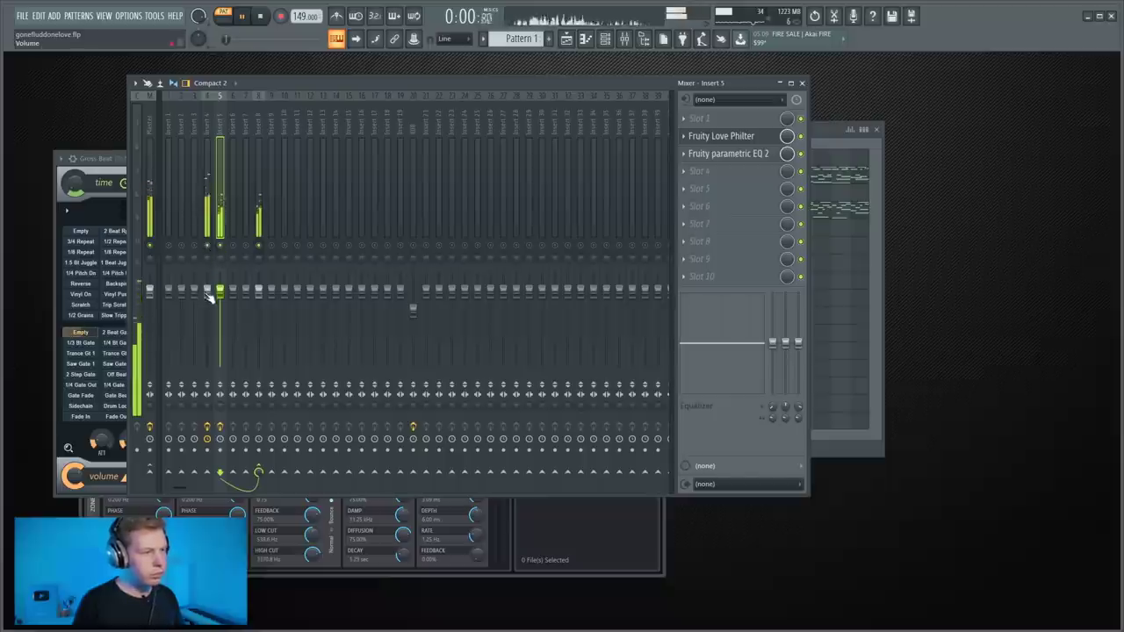
pyautogui.moveTo(208, 293); pyautogui.dragTo(208, 308)
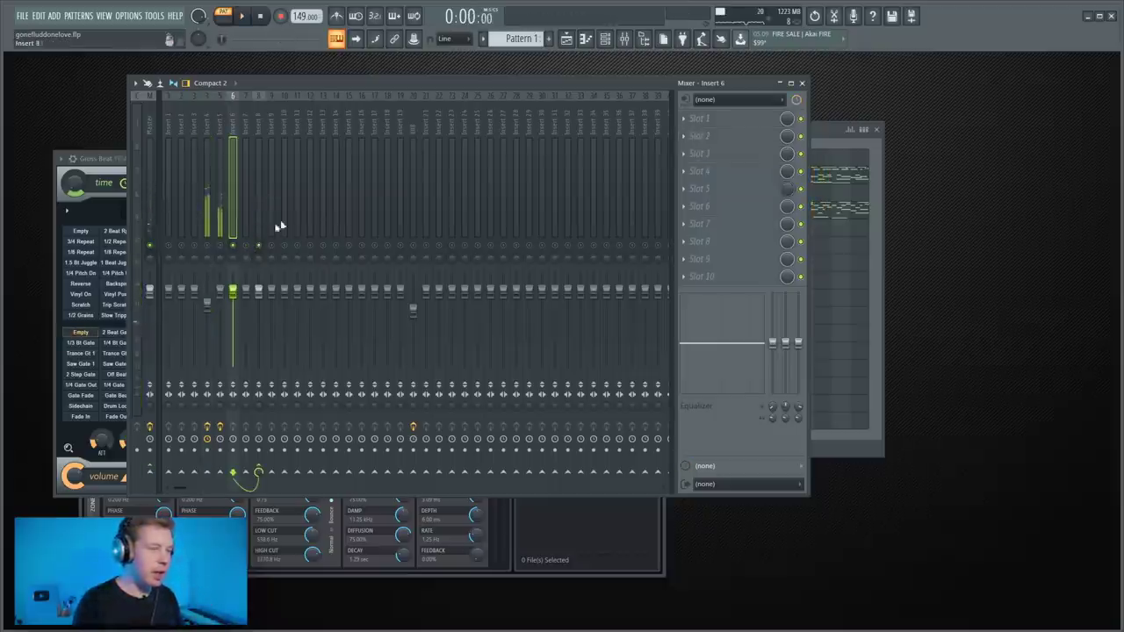
# Step: Add F#4 and F#5 at the start of Strat Pos A's pattern and copy both notes to bar 5
pyautogui.click(869, 219)
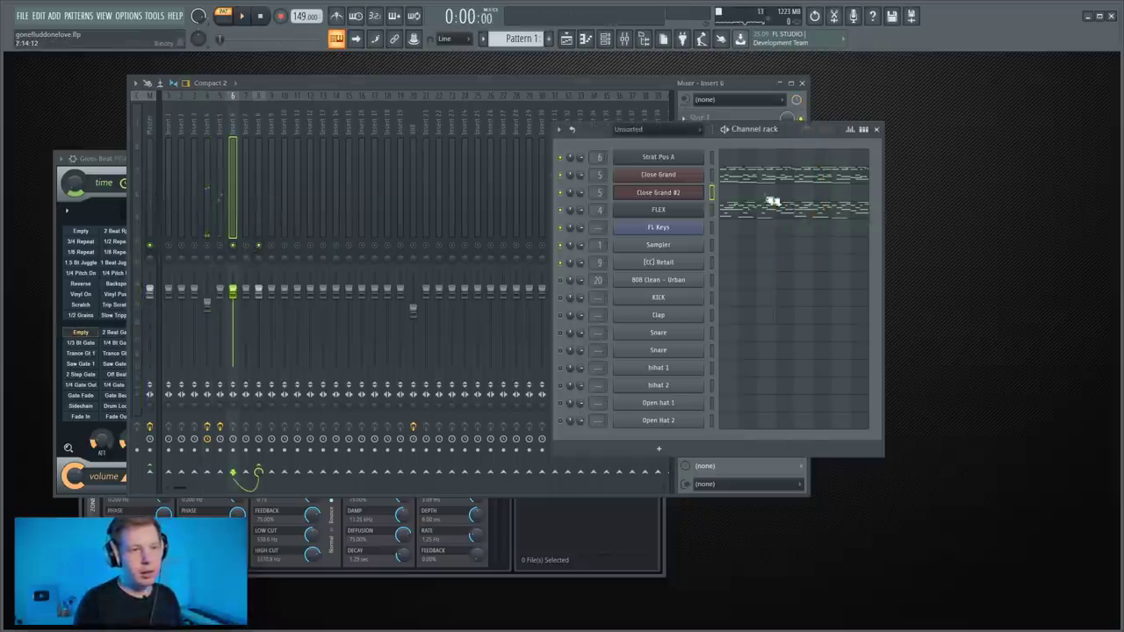
pyautogui.click(727, 171)
pyautogui.moveTo(240, 452); pyautogui.dragTo(241, 445)
pyautogui.moveTo(241, 355); pyautogui.dragTo(241, 361)
pyautogui.hotkey('ctrl', 'a')
pyautogui.moveTo(264, 361)
pyautogui.mouseDown()
pyautogui.moveTo(279, 450)
pyautogui.moveTo(488, 437)
pyautogui.mouseUp()
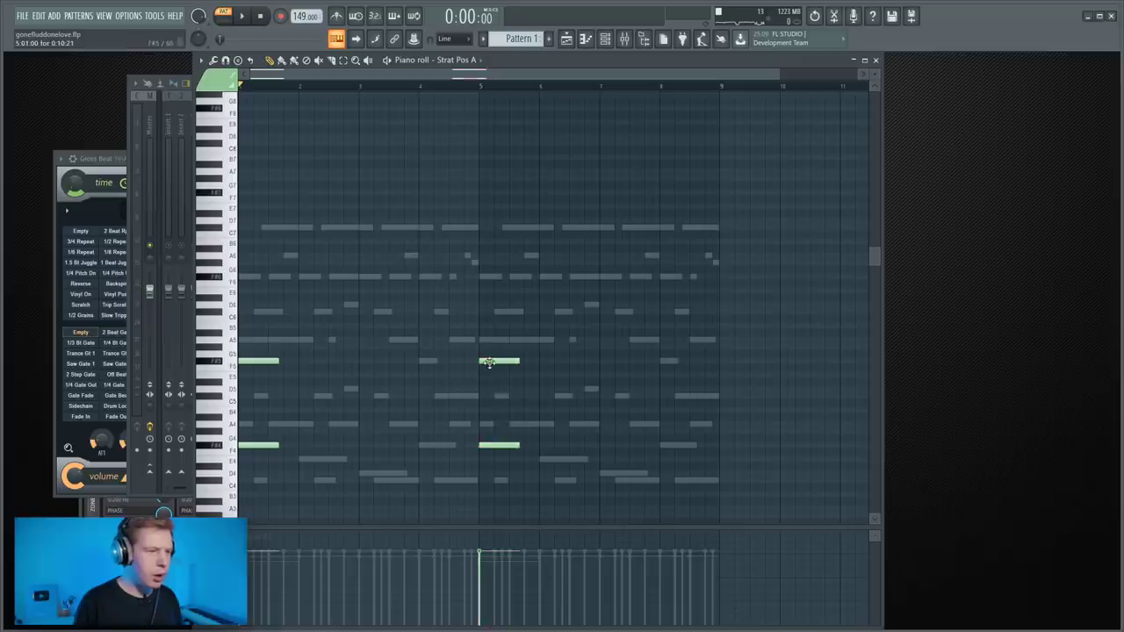
# Step: Raise the upper note at bar 5 to A5 and play the pattern from bar 5
pyautogui.moveTo(489, 363); pyautogui.dragTo(493, 339)
pyautogui.click(481, 86)
pyautogui.press('space')
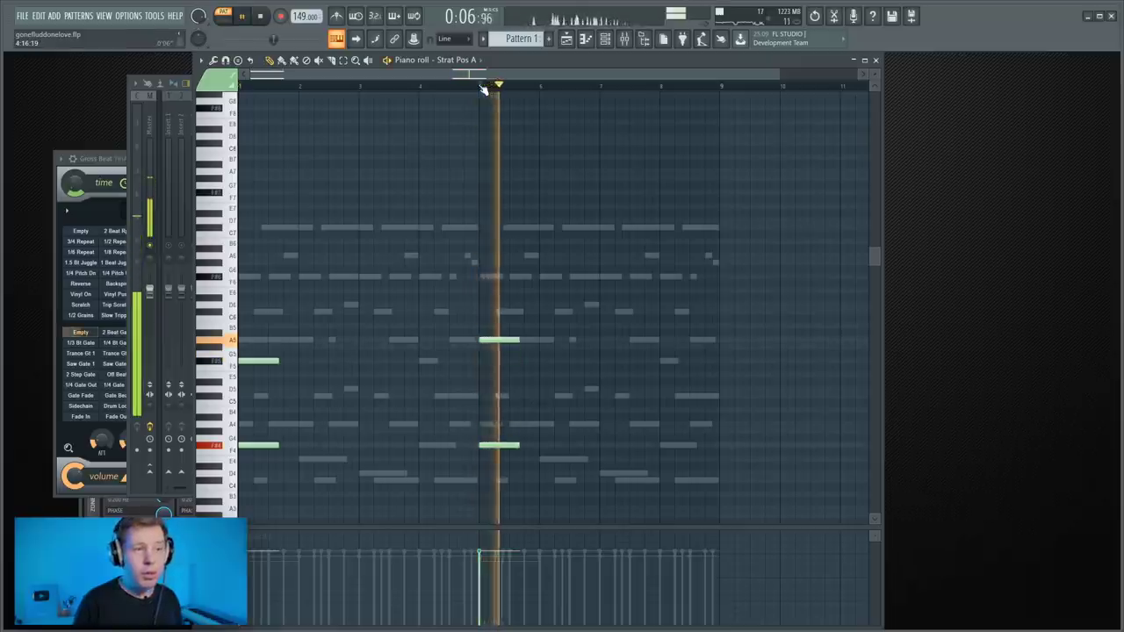
# Step: Load the Blue Lead XS preset in Insert 6's Hardcore and add Fruity WaveShaper with its curve bent upward
pyautogui.click(238, 236)
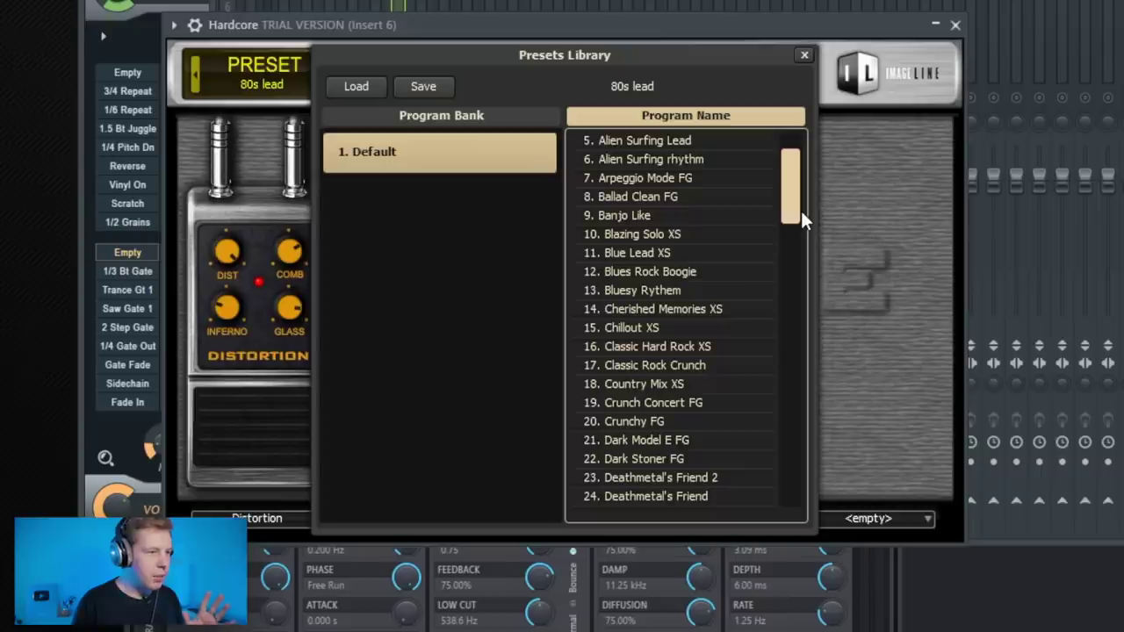
pyautogui.click(650, 252)
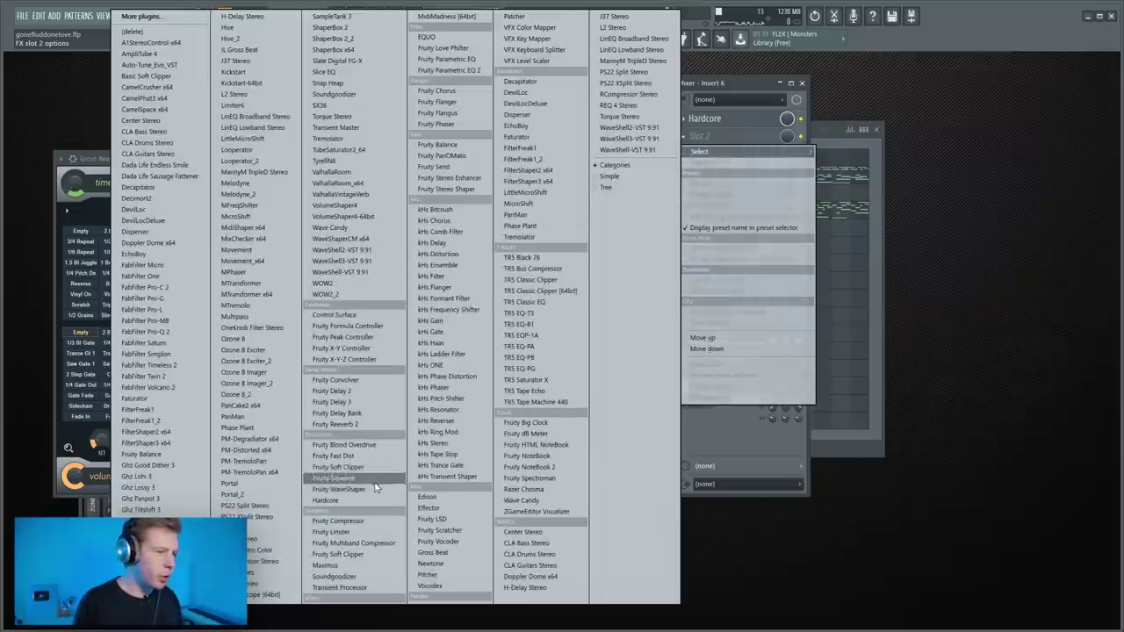
pyautogui.click(353, 483)
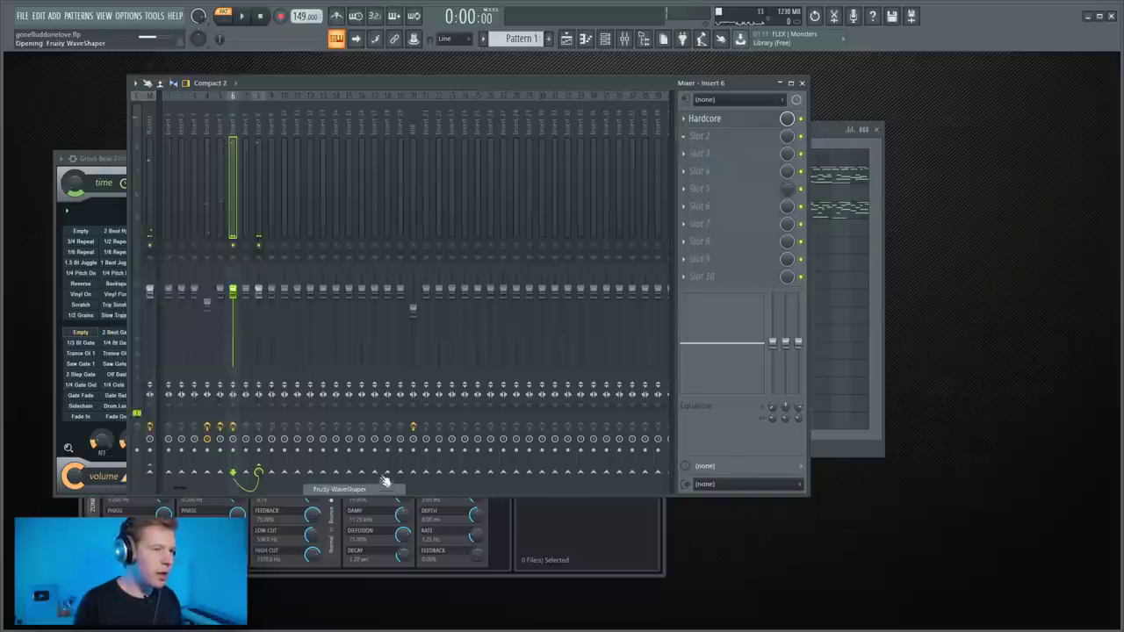
pyautogui.moveTo(210, 324); pyautogui.dragTo(202, 283)
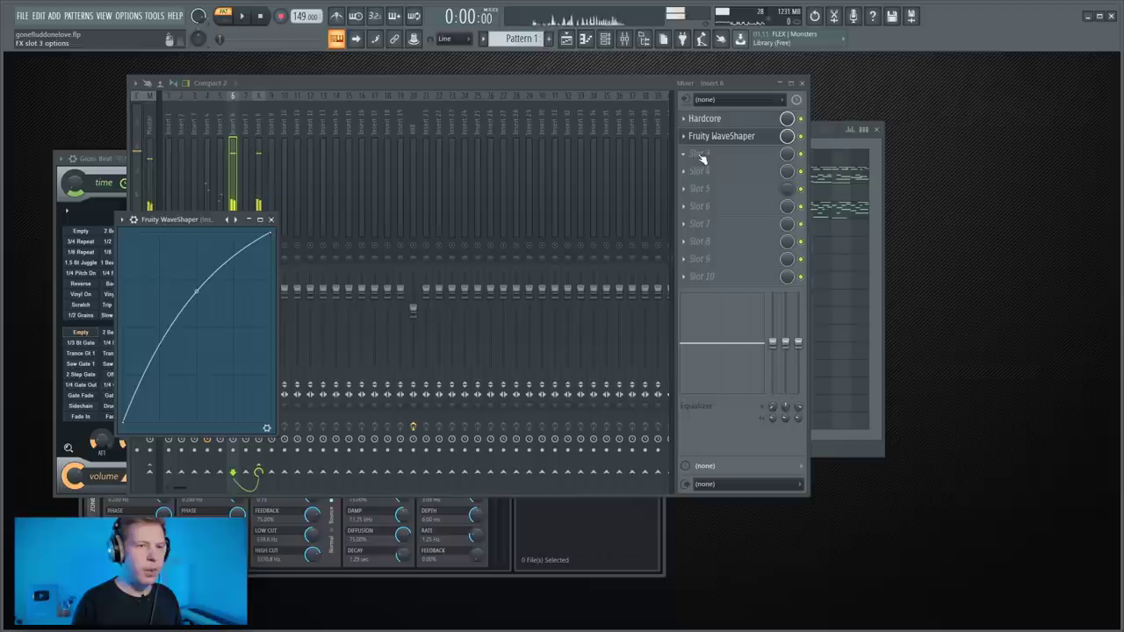
# Step: Add Fruity Reeverb 2 to Insert 6 with the Large Hall preset and lower its wet level
pyautogui.click(699, 154)
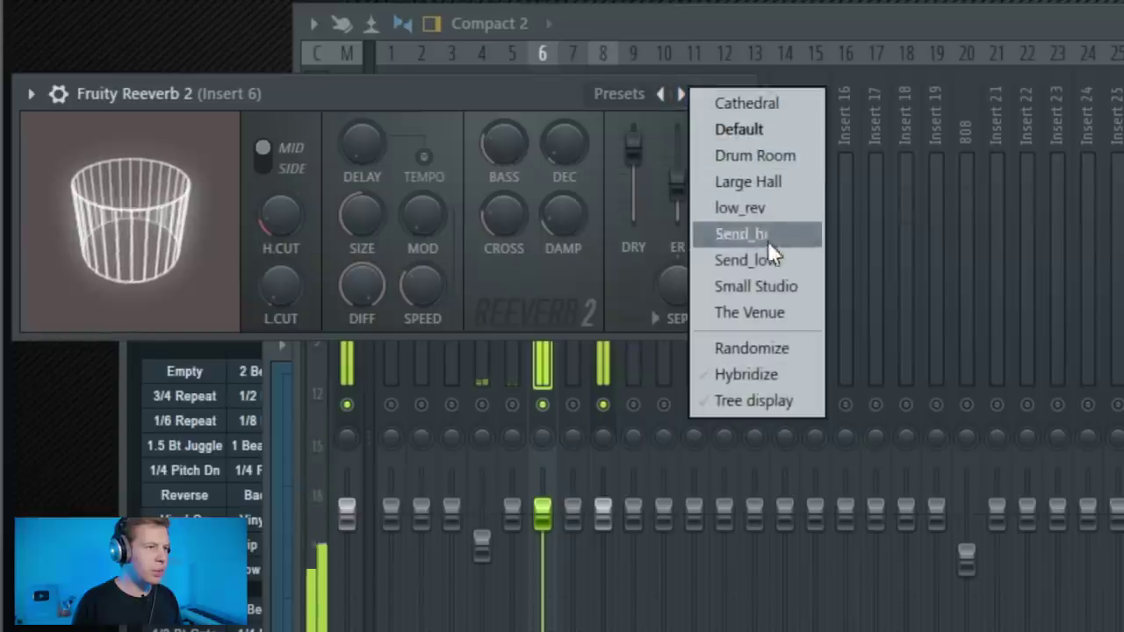
pyautogui.click(747, 178)
pyautogui.moveTo(399, 91); pyautogui.dragTo(678, 325)
pyautogui.moveTo(994, 386); pyautogui.dragTo(999, 446)
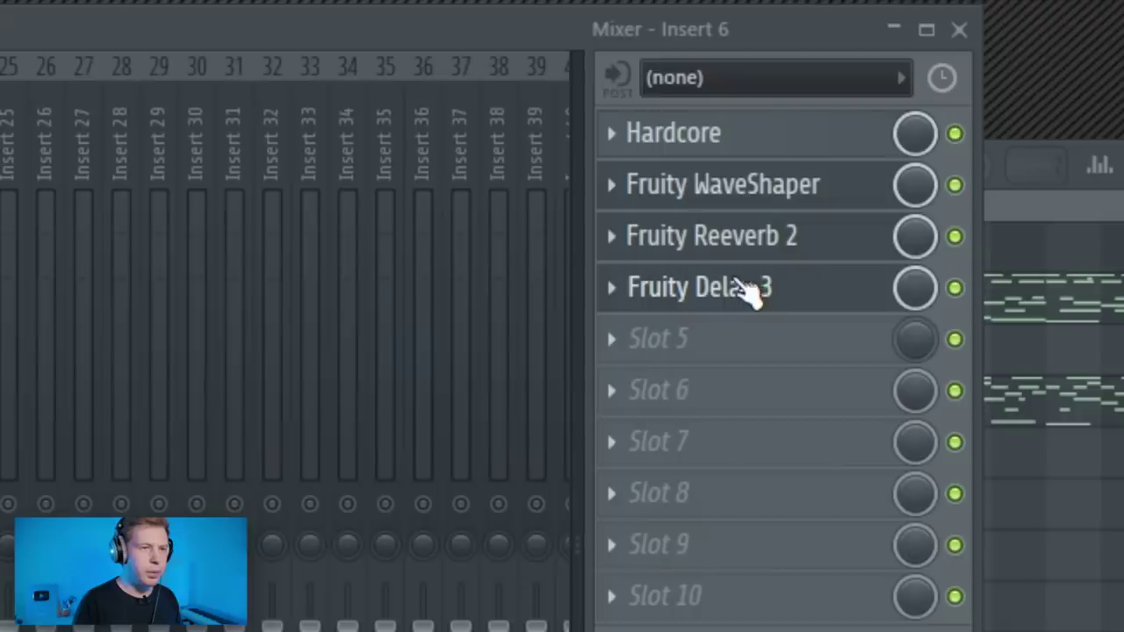
# Step: Place Fruity Delay 3 before Insert 6's reverb, with 1/2 dotted time, pan turned right, HP feedback filter, and lower cutoff and feedback level
pyautogui.moveTo(844, 116); pyautogui.dragTo(834, 96)
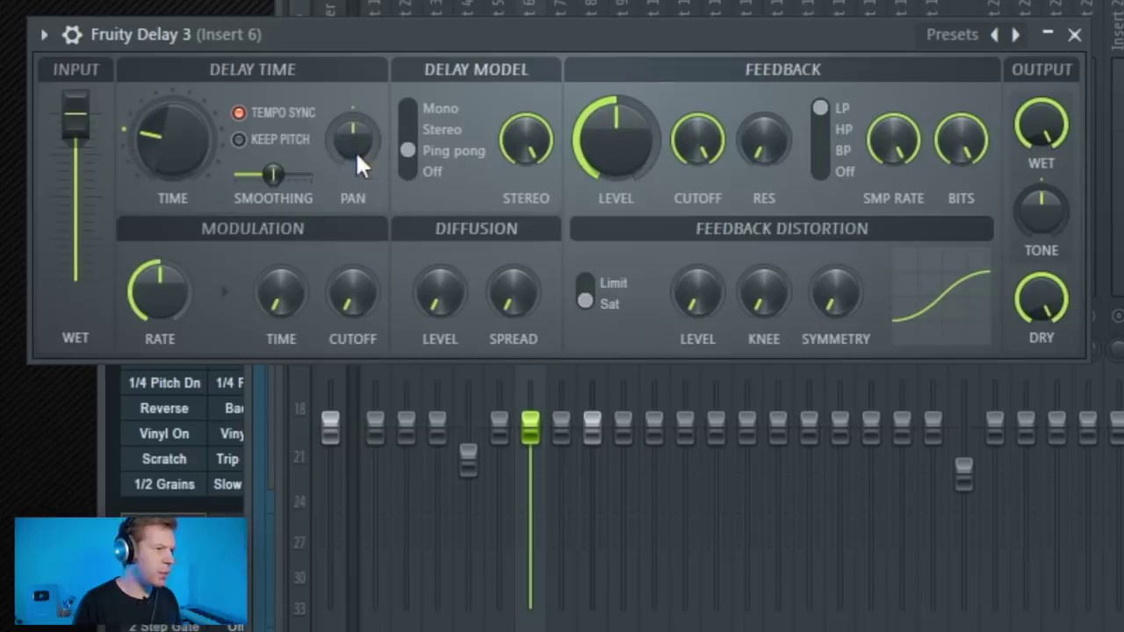
pyautogui.rightClick(174, 160)
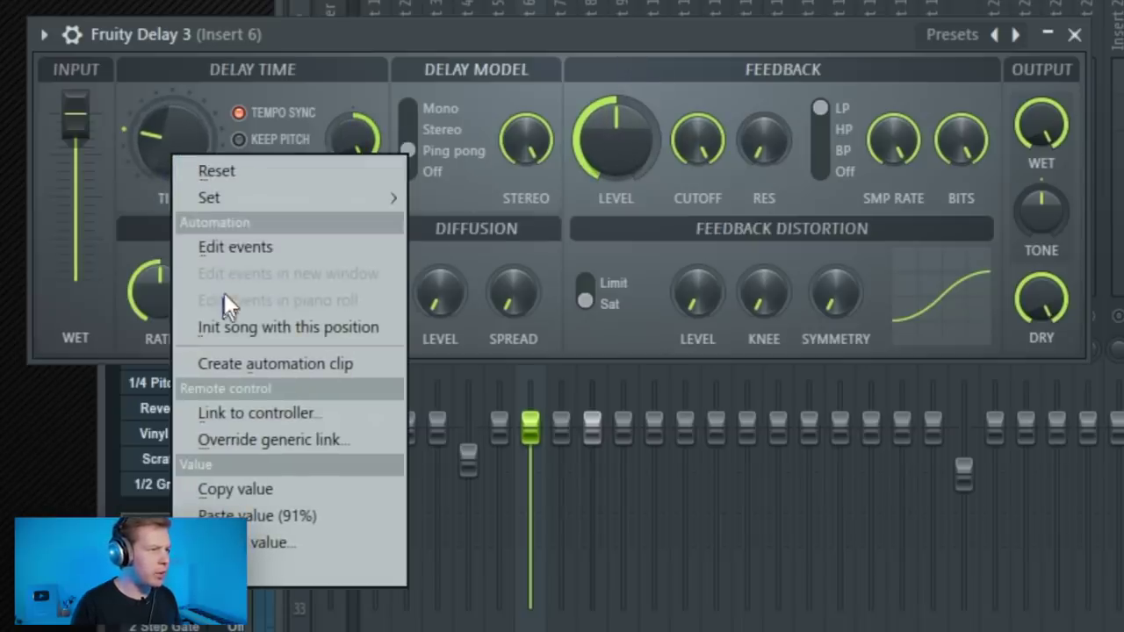
pyautogui.moveTo(369, 198)
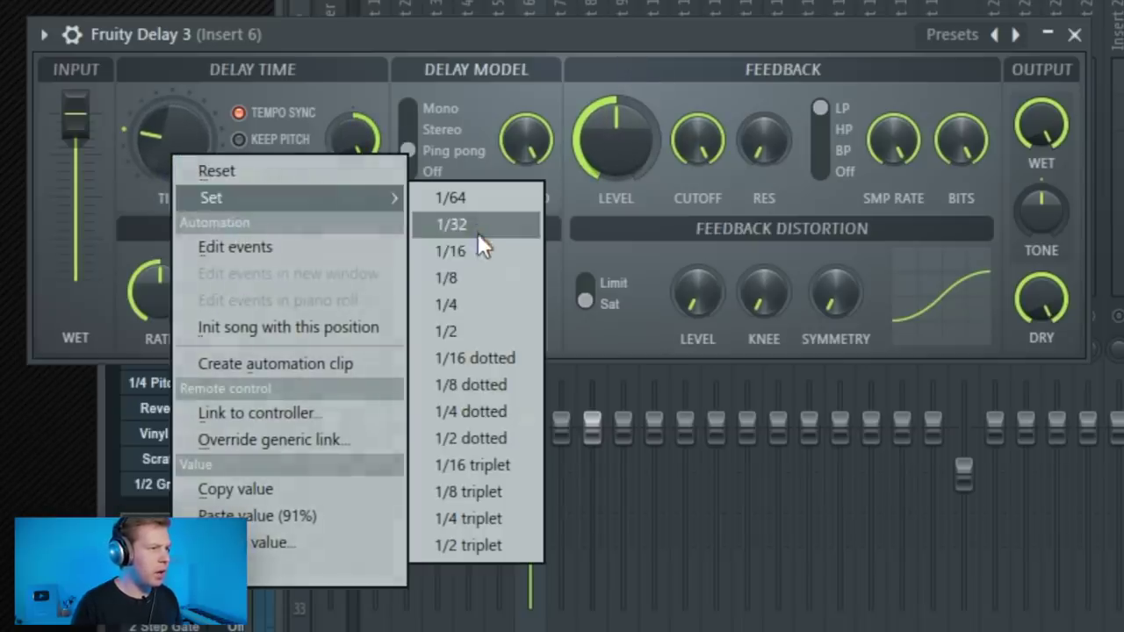
pyautogui.click(483, 438)
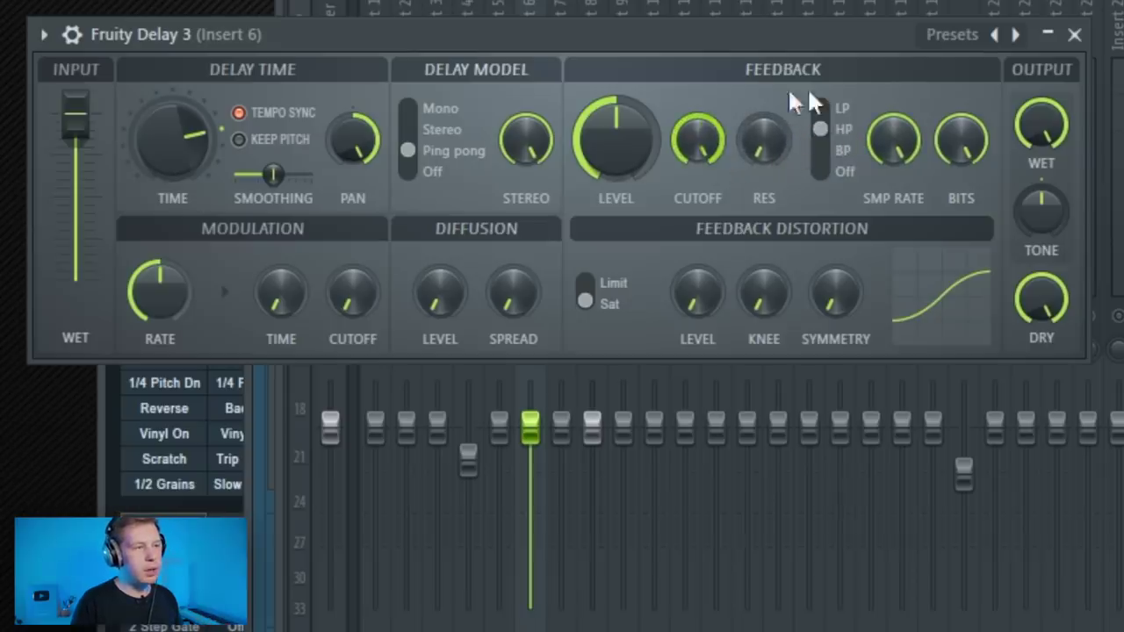
pyautogui.moveTo(698, 139); pyautogui.dragTo(698, 176)
pyautogui.moveTo(615, 139); pyautogui.dragTo(615, 180)
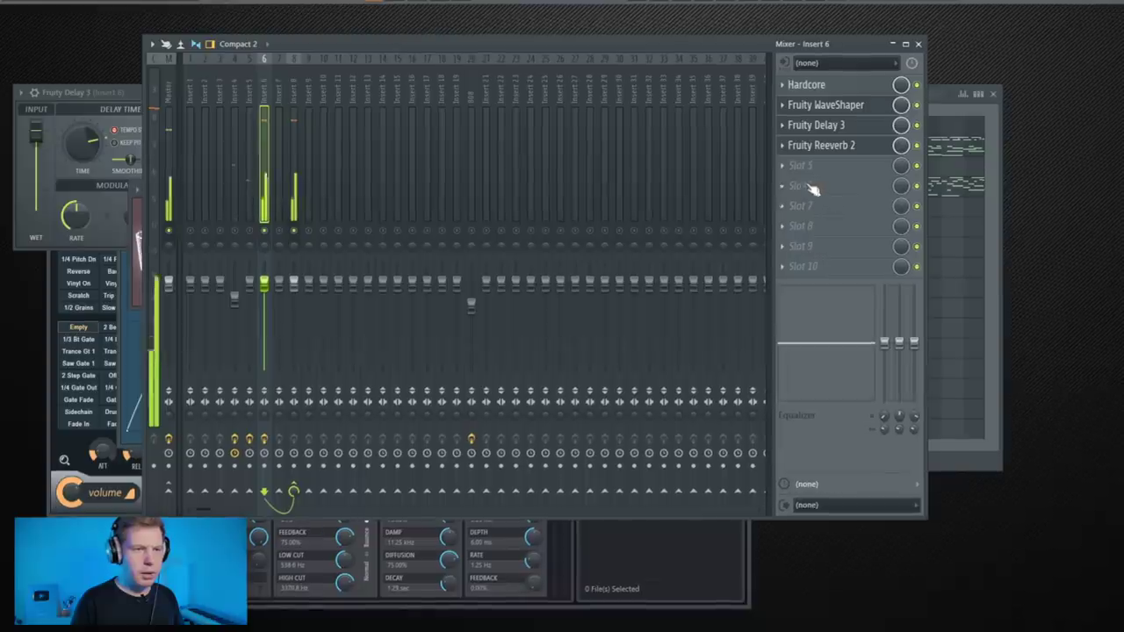
# Step: Add Fruity Parametric EQ 2 after the reverb on Insert 6 and adjust its EQ curve
pyautogui.click(804, 165)
pyautogui.click(512, 27)
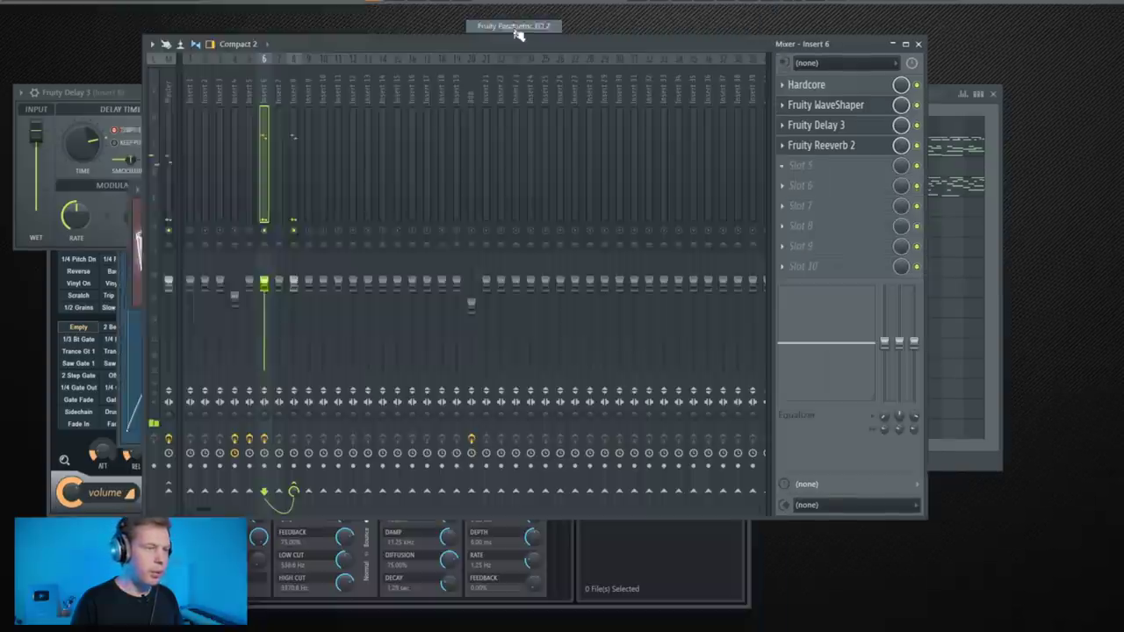
pyautogui.moveTo(572, 222); pyautogui.dragTo(561, 239)
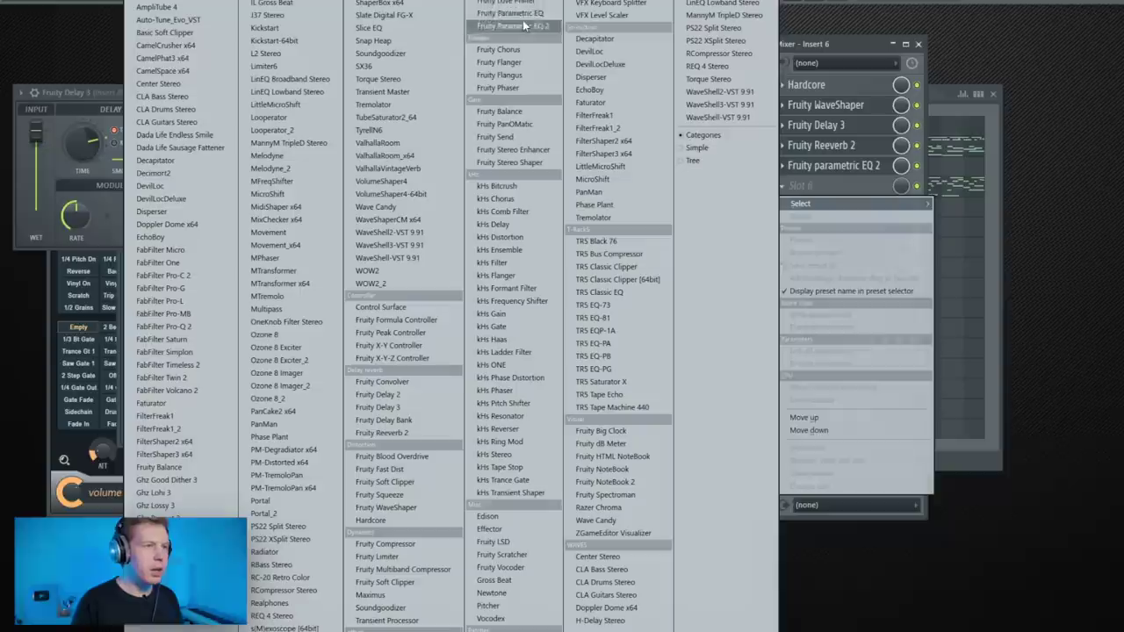
# Step: Add Fruity Stereo Shaper to Insert 6 and apply a preset that offsets the channel delay
pyautogui.click(525, 161)
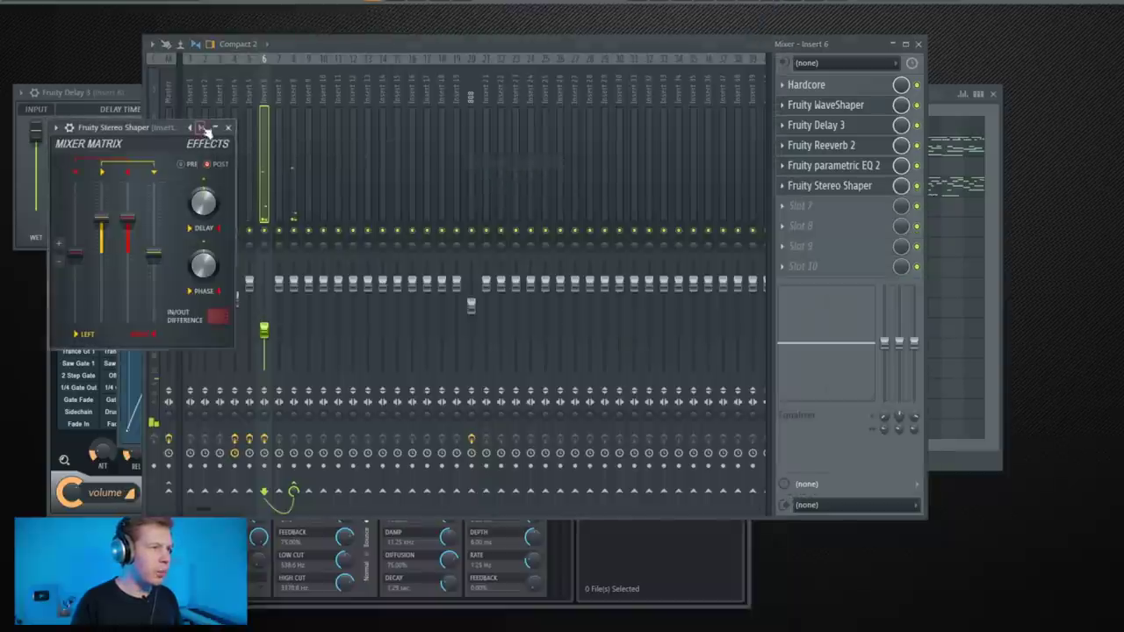
pyautogui.rightClick(202, 129)
pyautogui.click(254, 247)
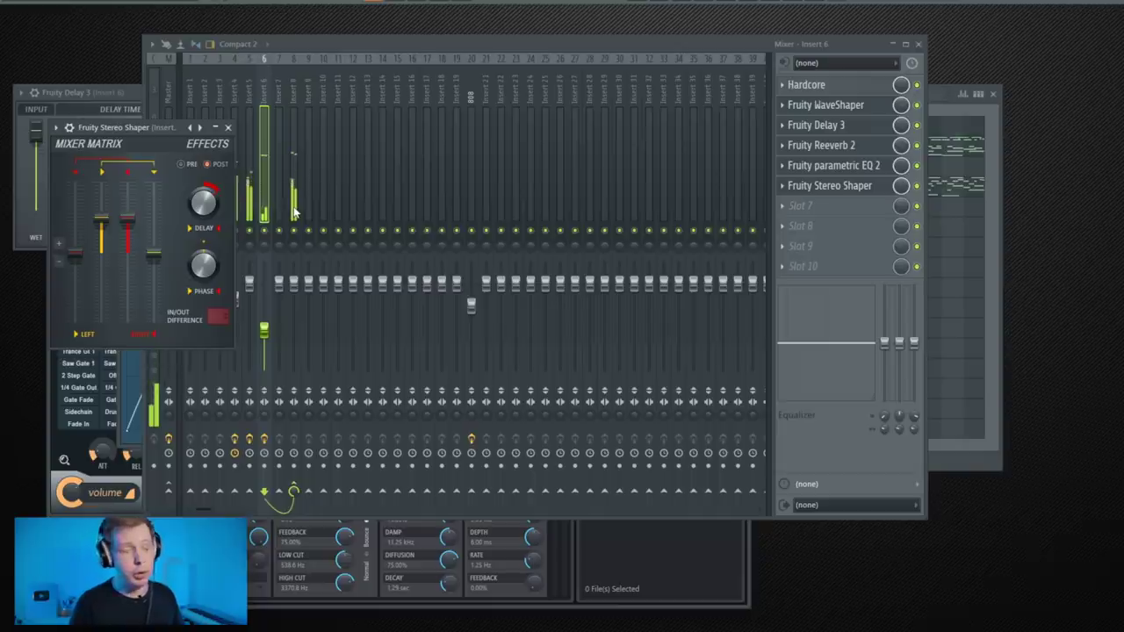
# Step: Add Gross Beat to Insert 6 with the Momentary preset's 1/2 Speed effect and create an automation clip for its time mix
pyautogui.press('F6')
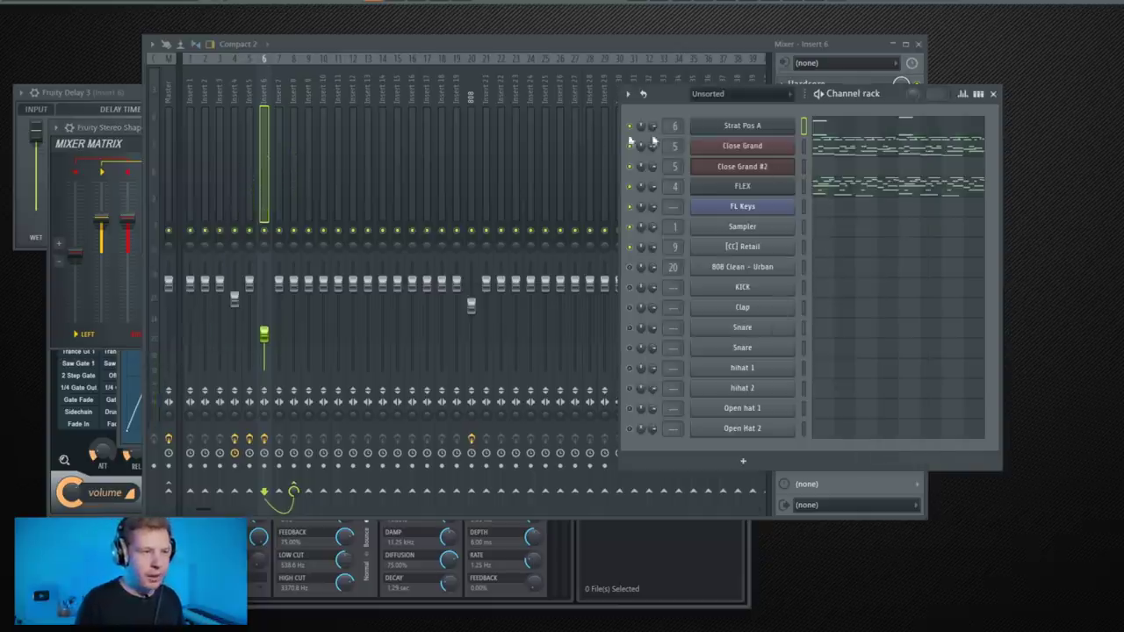
pyautogui.click(268, 237)
pyautogui.click(843, 206)
pyautogui.moveTo(834, 223)
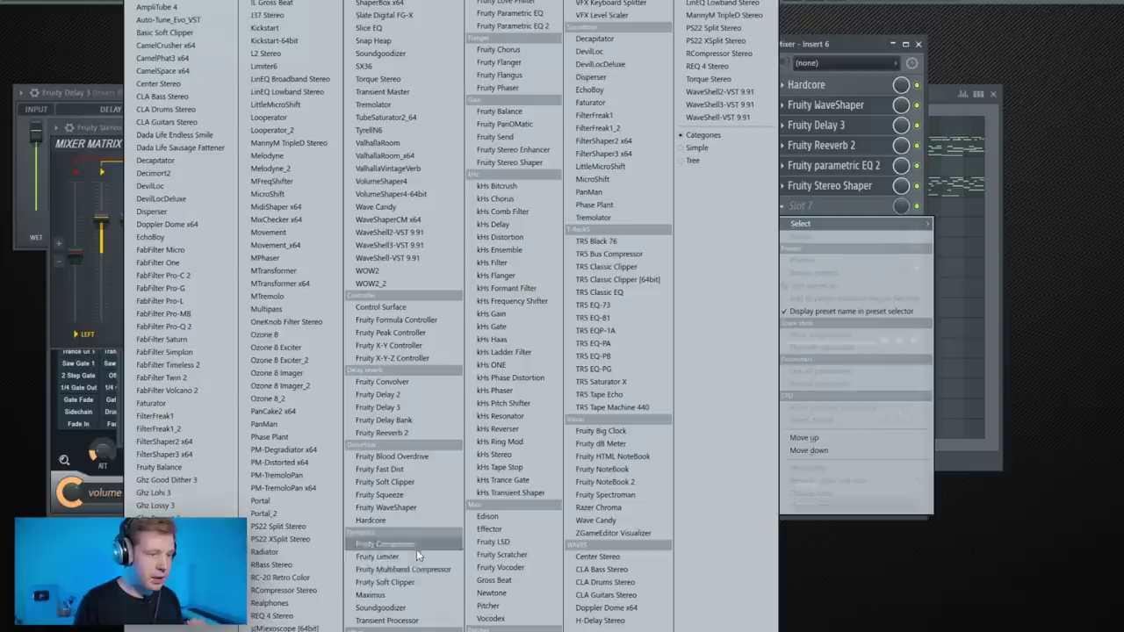
pyautogui.click(502, 583)
pyautogui.rightClick(98, 183)
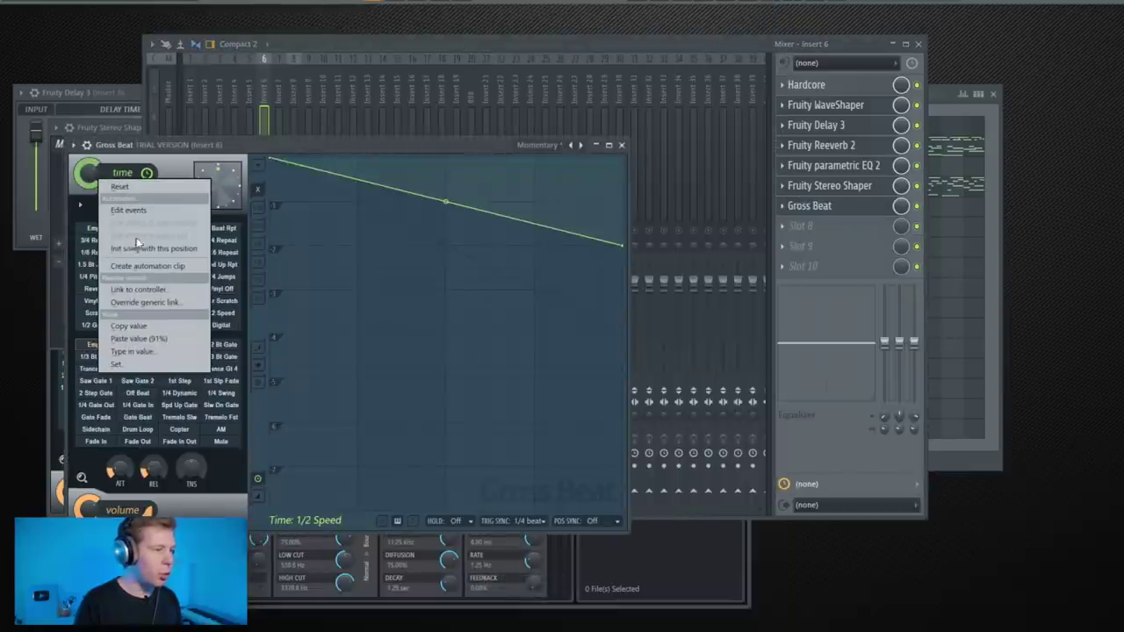
pyautogui.click(144, 267)
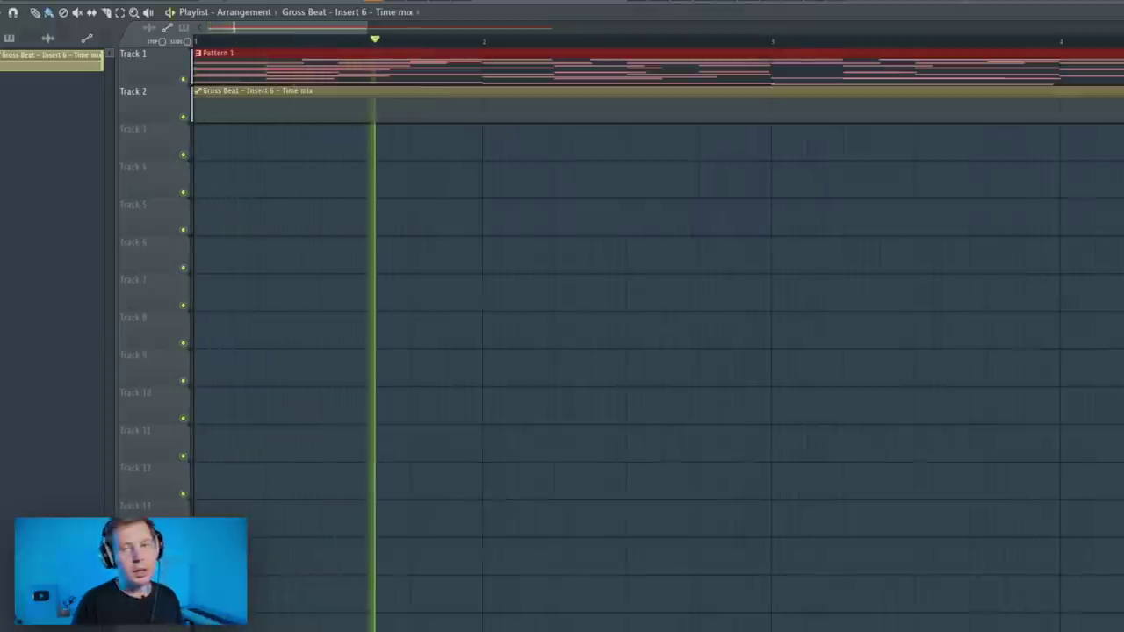
# Step: Shape the Gross Beat time mix clip to drop to zero within bar 1 and at bar 5, and lower Insert 6's volume
pyautogui.press('space')
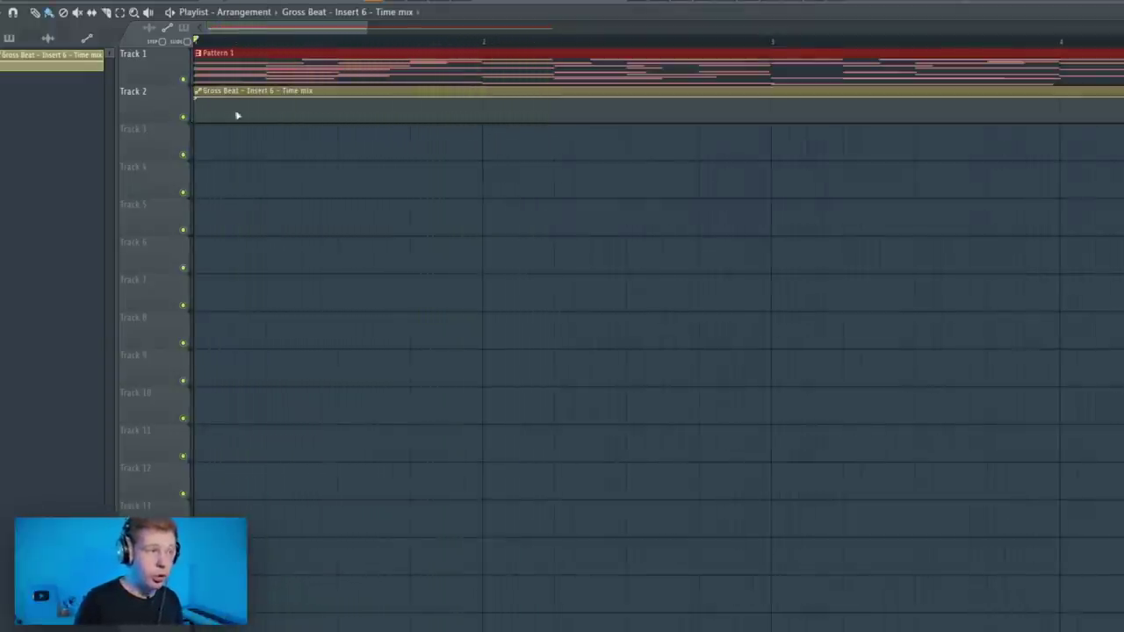
pyautogui.press('space')
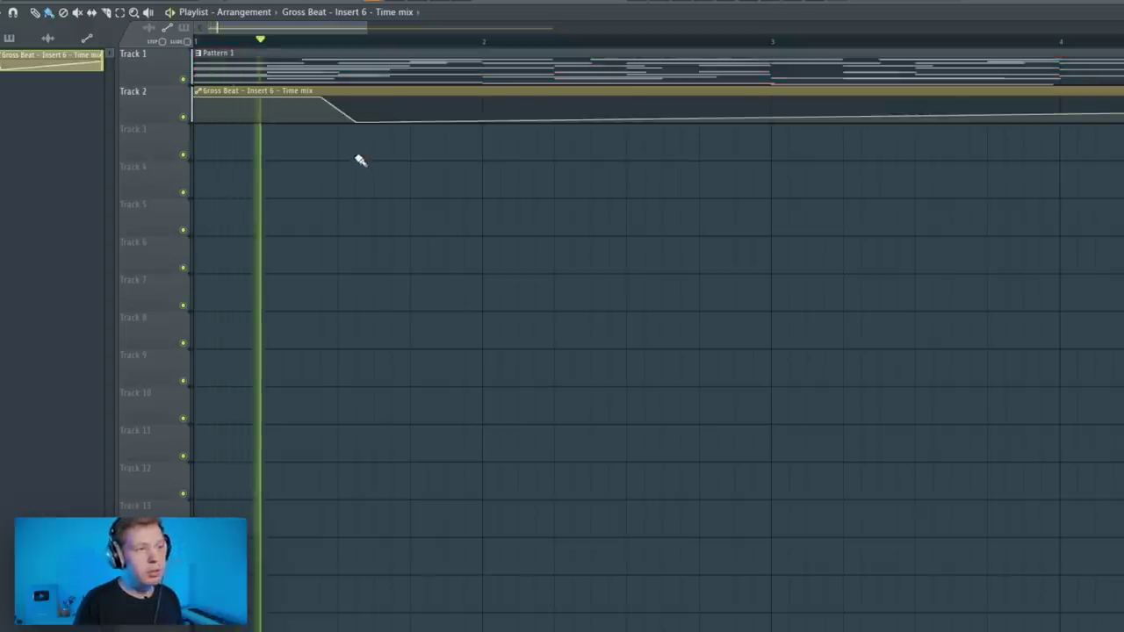
pyautogui.scroll(-3, 361, 157)
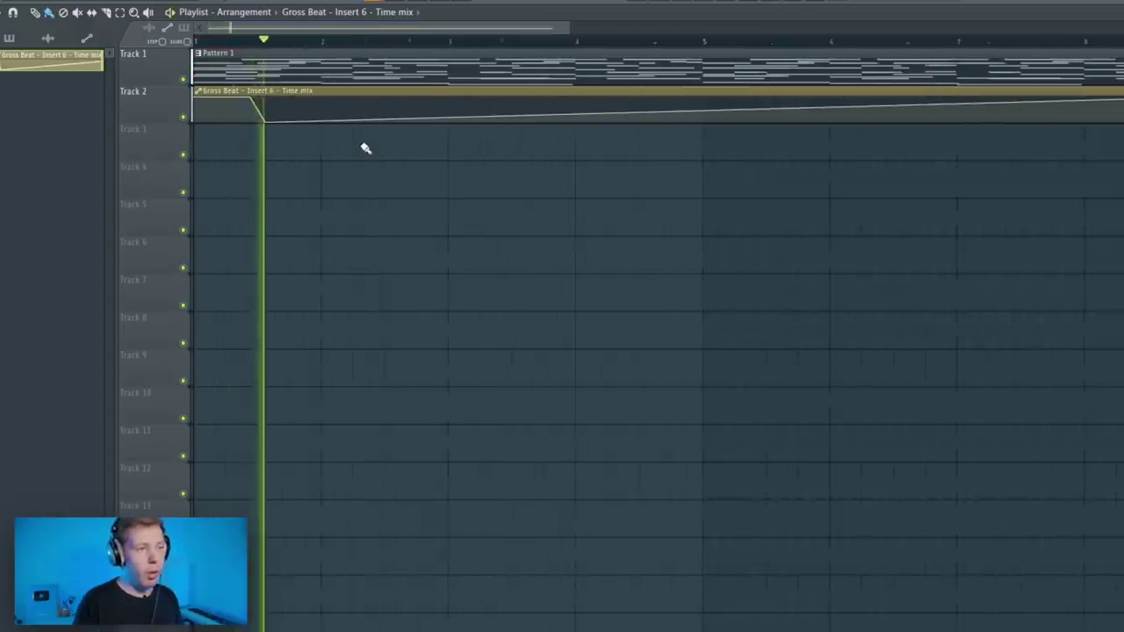
pyautogui.moveTo(700, 109); pyautogui.dragTo(700, 131)
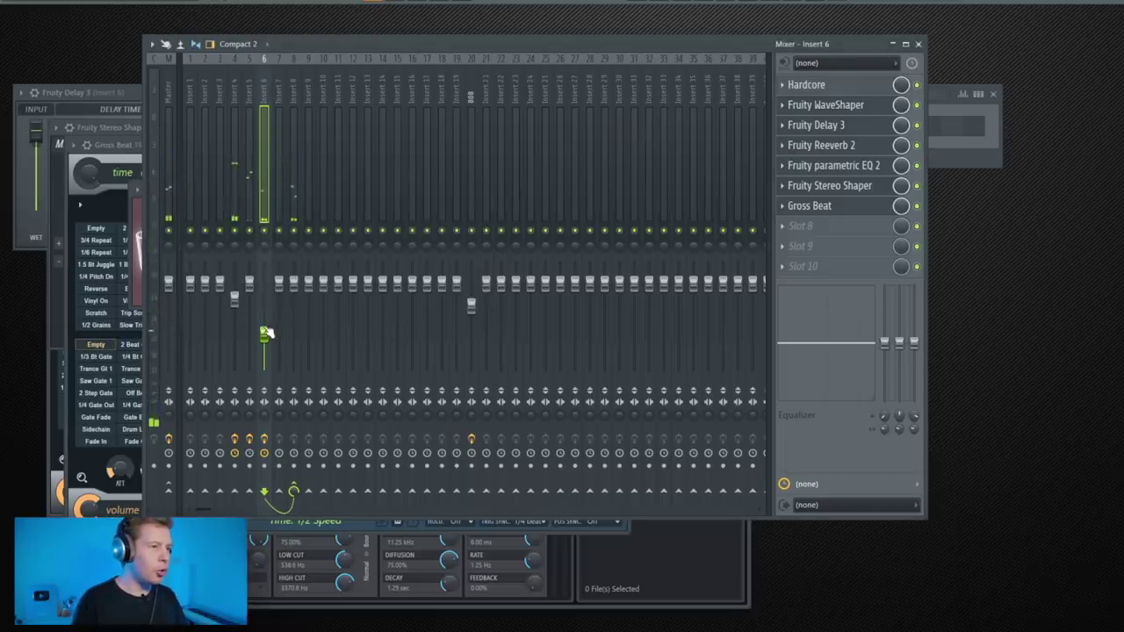
pyautogui.moveTo(266, 330); pyautogui.dragTo(267, 340)
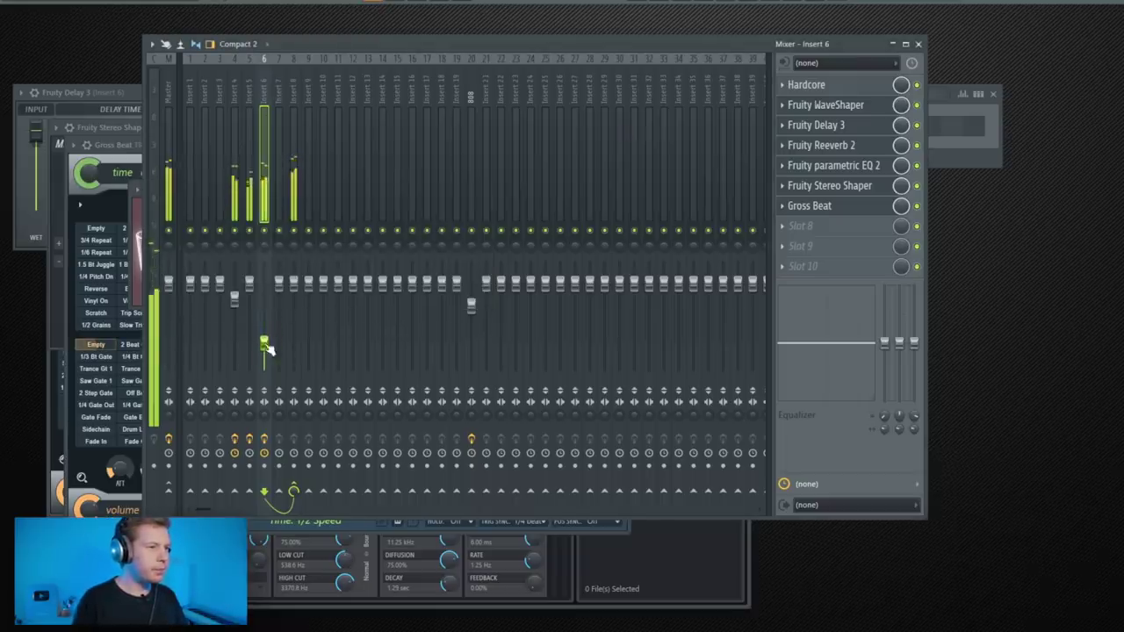
# Step: Duplicate Close Grand's eight bars of notes into bars 9 to 16
pyautogui.press('F6')
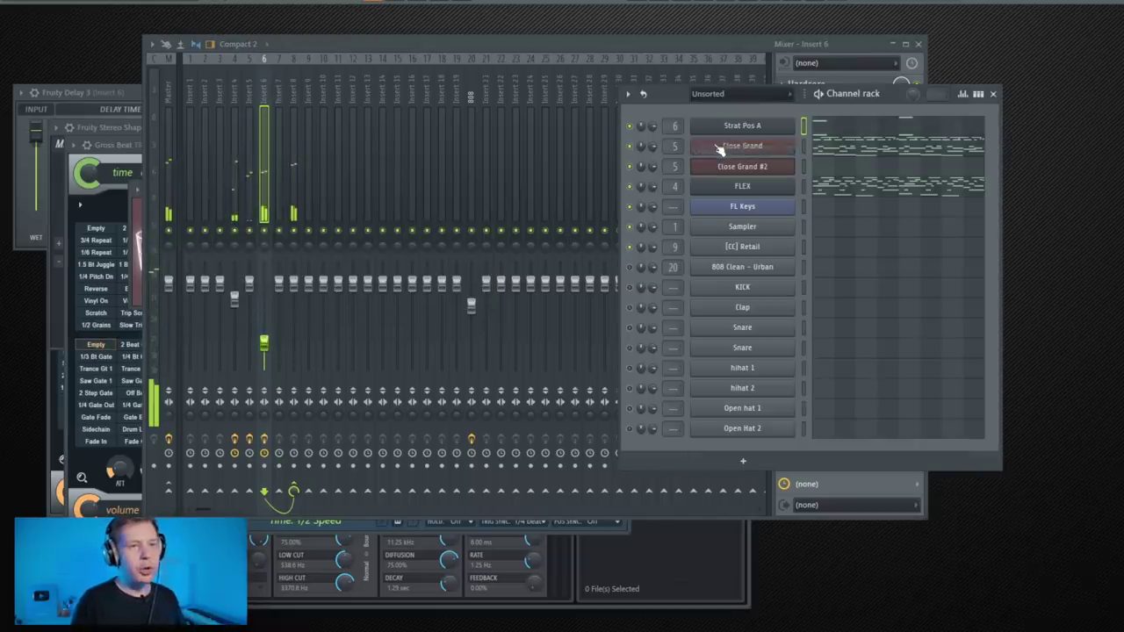
pyautogui.click(876, 148)
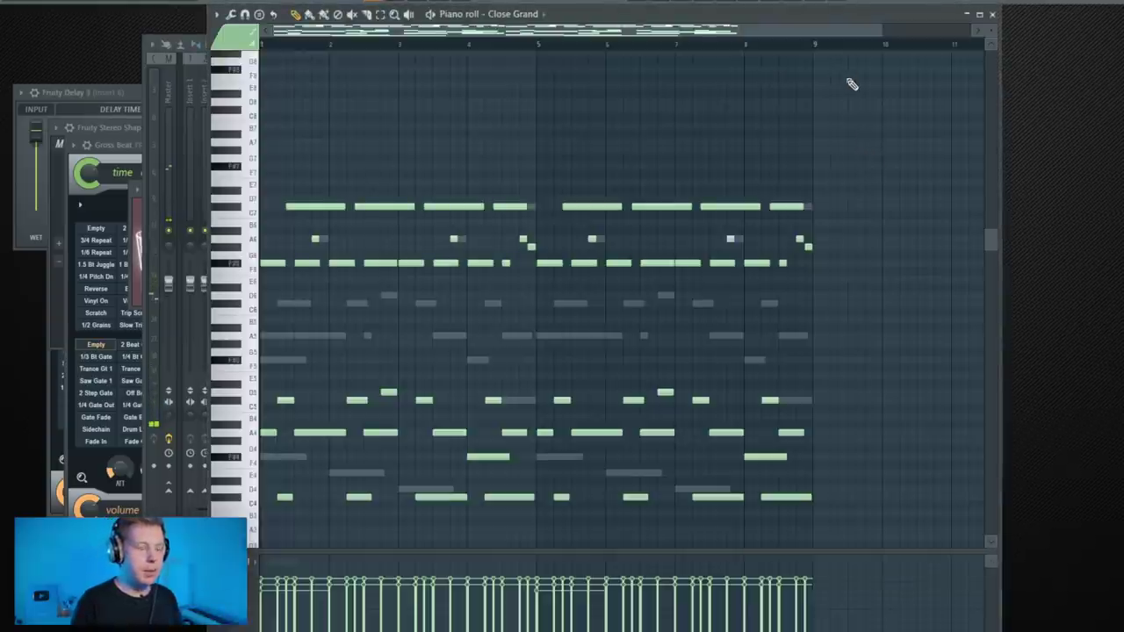
pyautogui.moveTo(814, 46); pyautogui.dragTo(237, 147)
pyautogui.hotkey('ctrl', 'b')
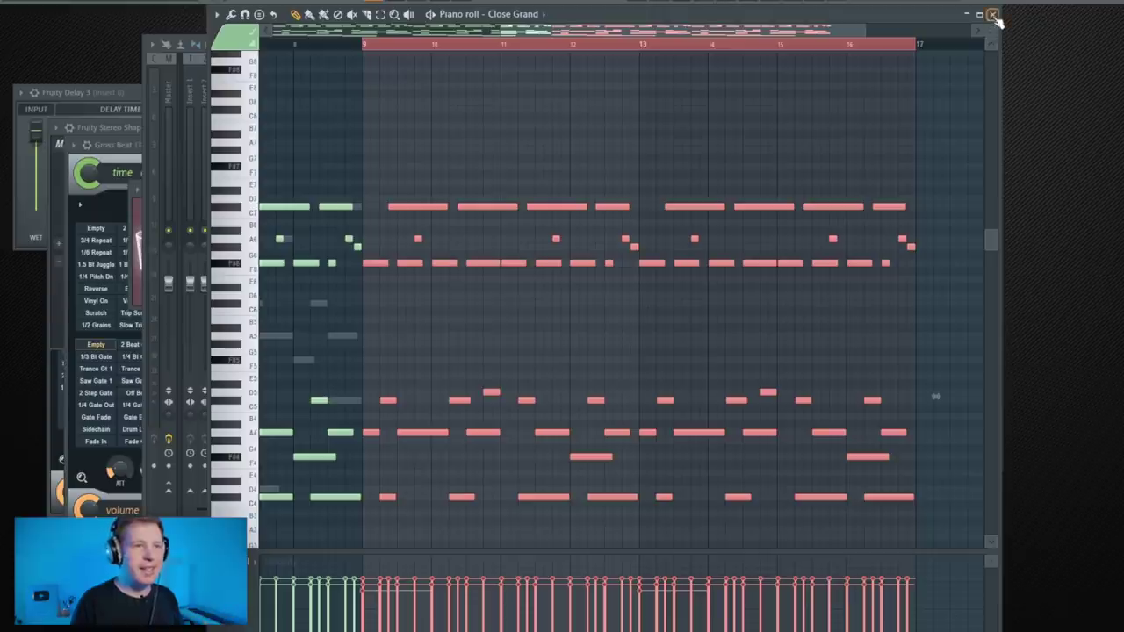
# Step: Duplicate the eight-bar note patterns of FLEX and Strat Pos A so they continue from bar 9
pyautogui.click(992, 15)
pyautogui.click(885, 190)
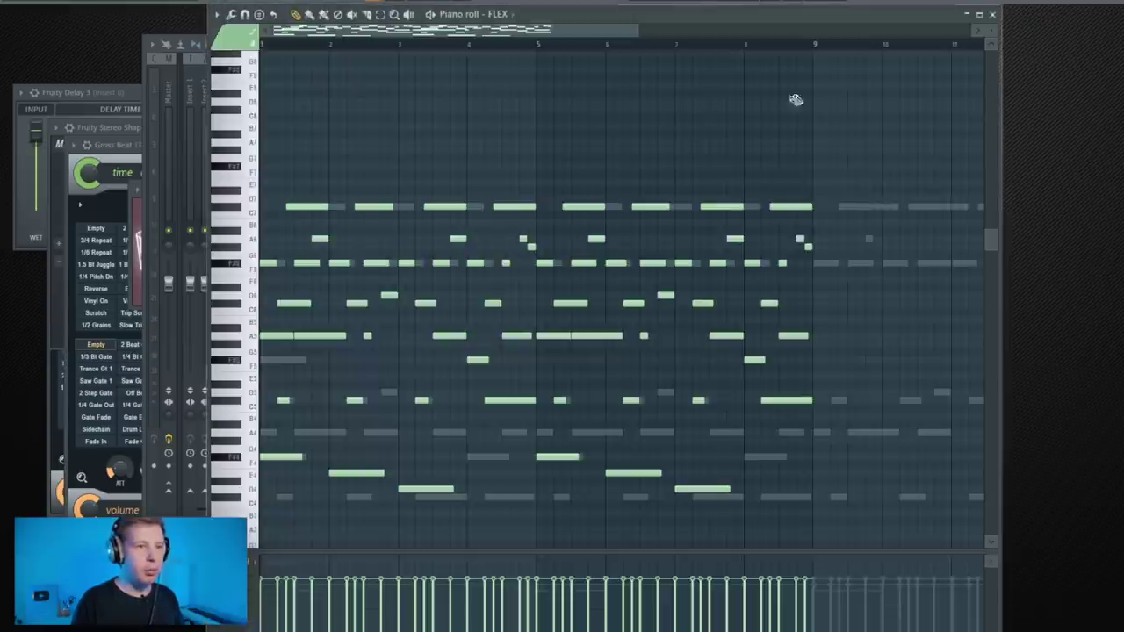
pyautogui.moveTo(814, 44); pyautogui.dragTo(221, 89)
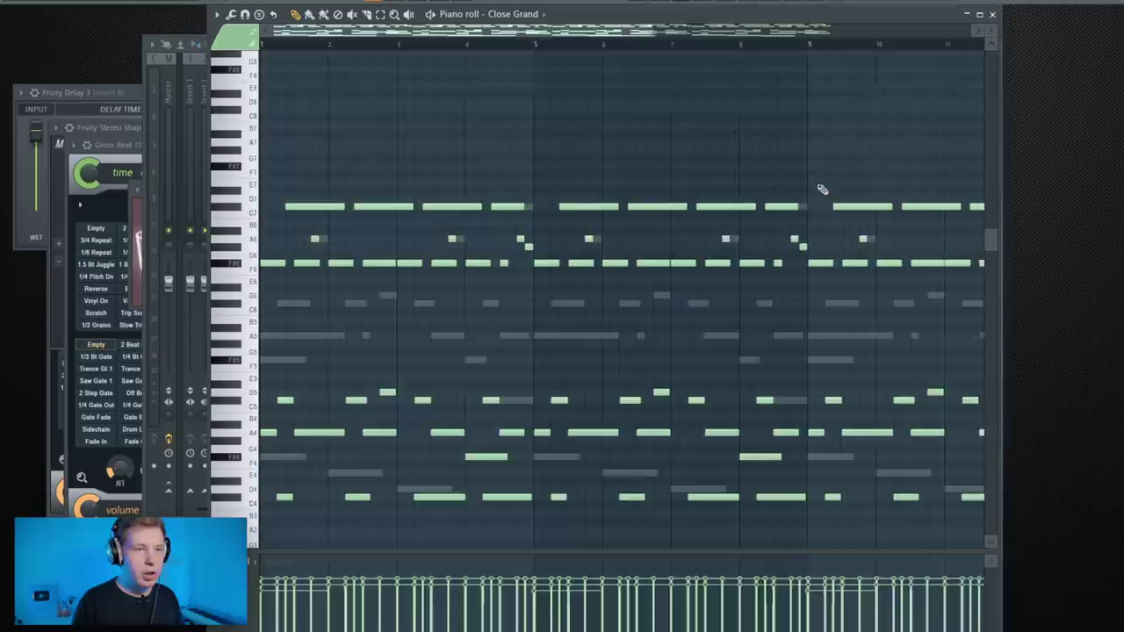
# Step: Copy eight bars of Close Grand's notes into Close Grand #2 and place them starting at bar 9
pyautogui.scroll(-4, 817, 218)
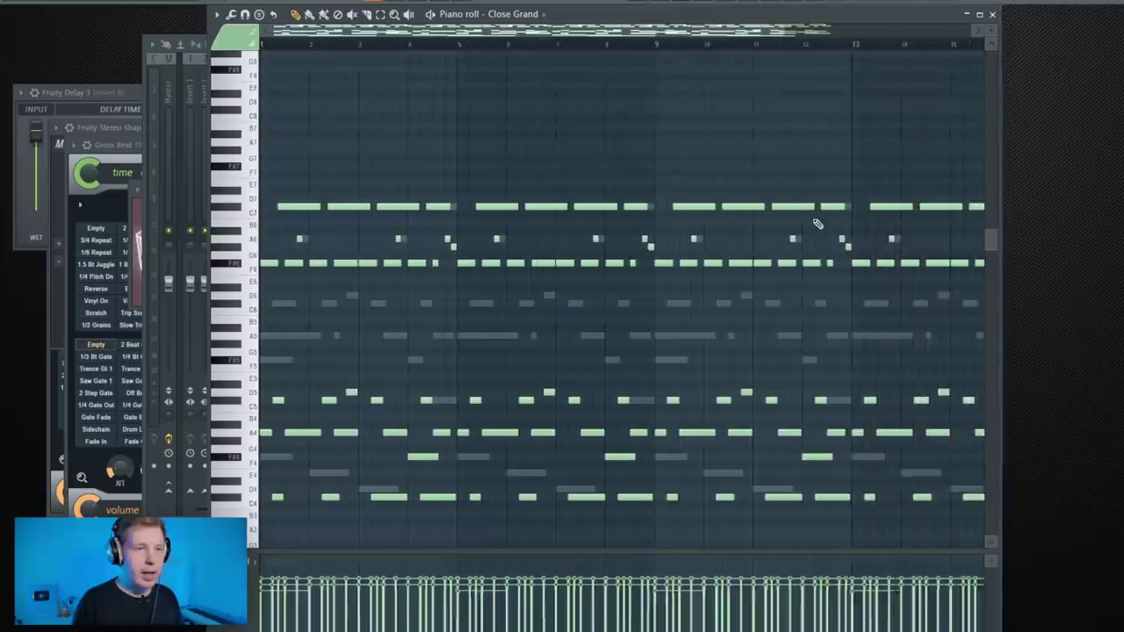
pyautogui.moveTo(919, 146); pyautogui.dragTo(571, 534)
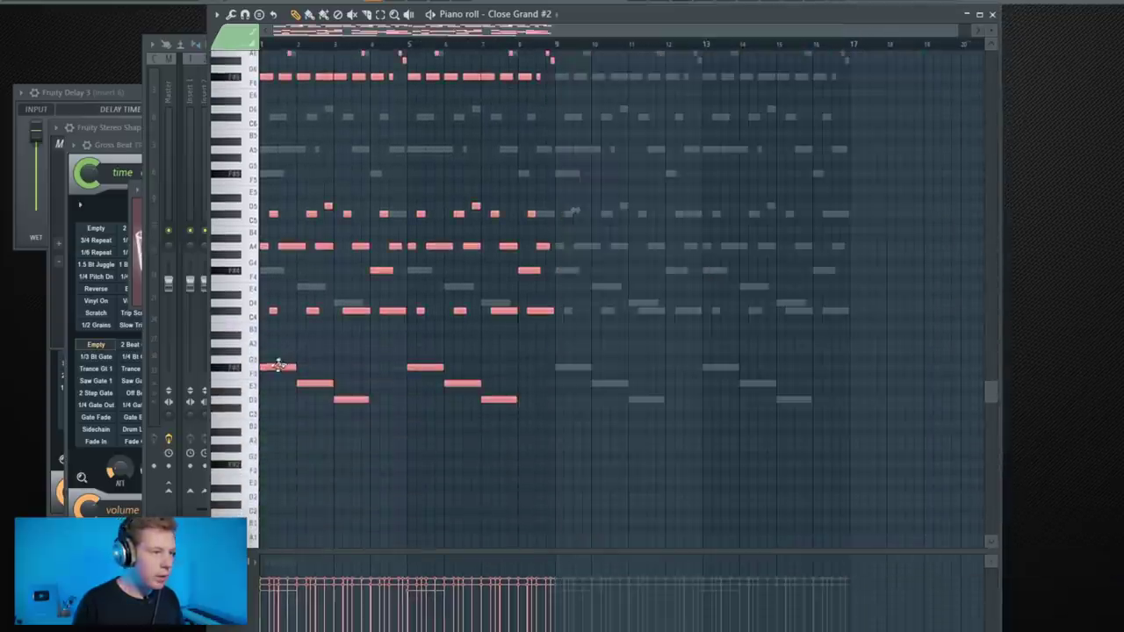
pyautogui.moveTo(275, 371); pyautogui.dragTo(565, 369)
pyautogui.keyDown('ctrl'); pyautogui.click(592, 350); pyautogui.keyUp('ctrl')
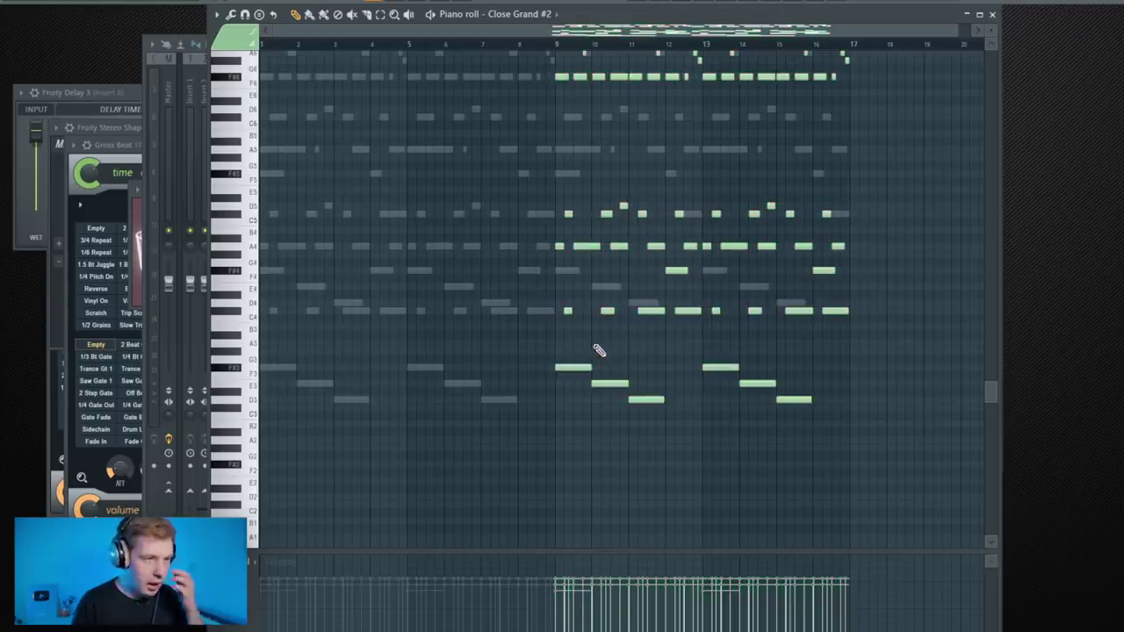
# Step: Raise all of Close Grand #2's notes by one octave and reopen Close Grand's piano roll
pyautogui.scroll(2, 658, 333)
pyautogui.hotkey('ctrl', 'Up')
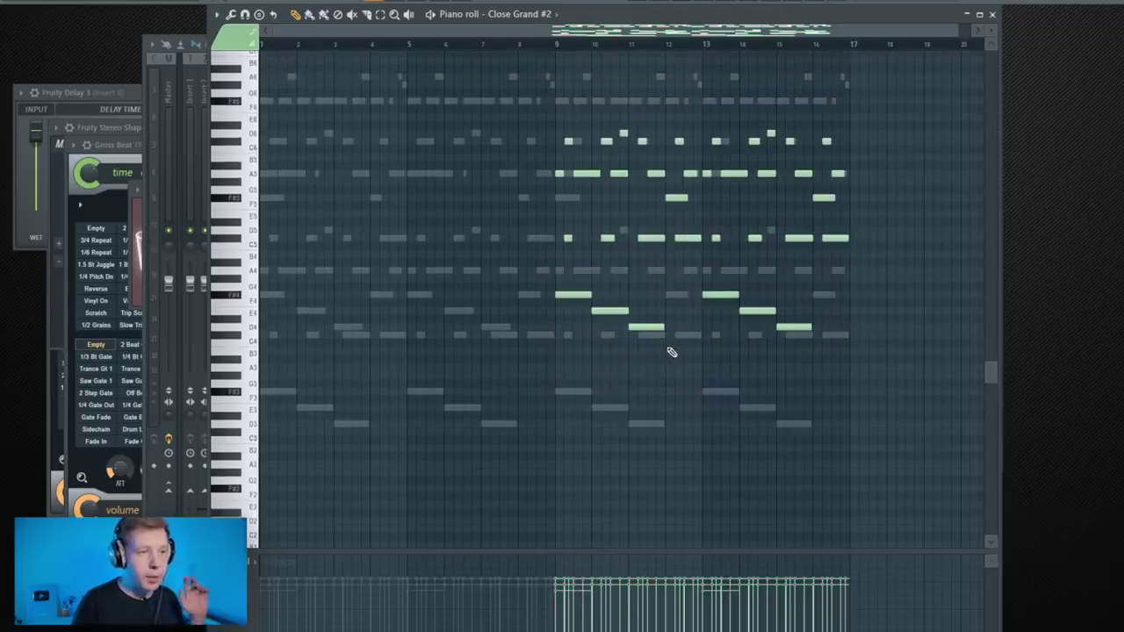
pyautogui.click(991, 14)
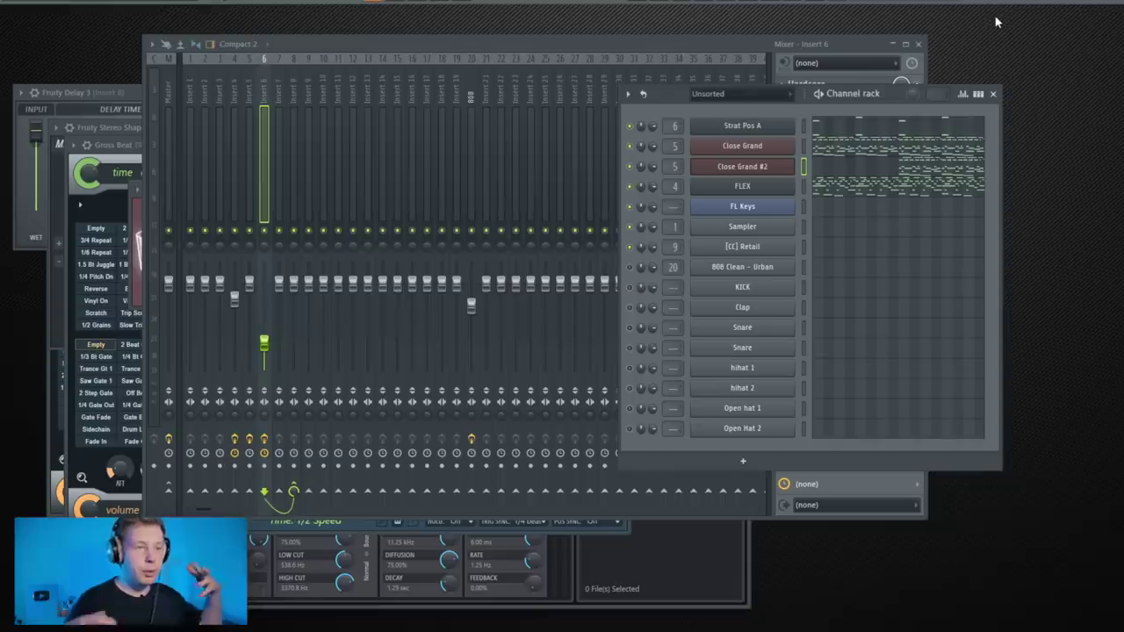
pyautogui.press('F7')
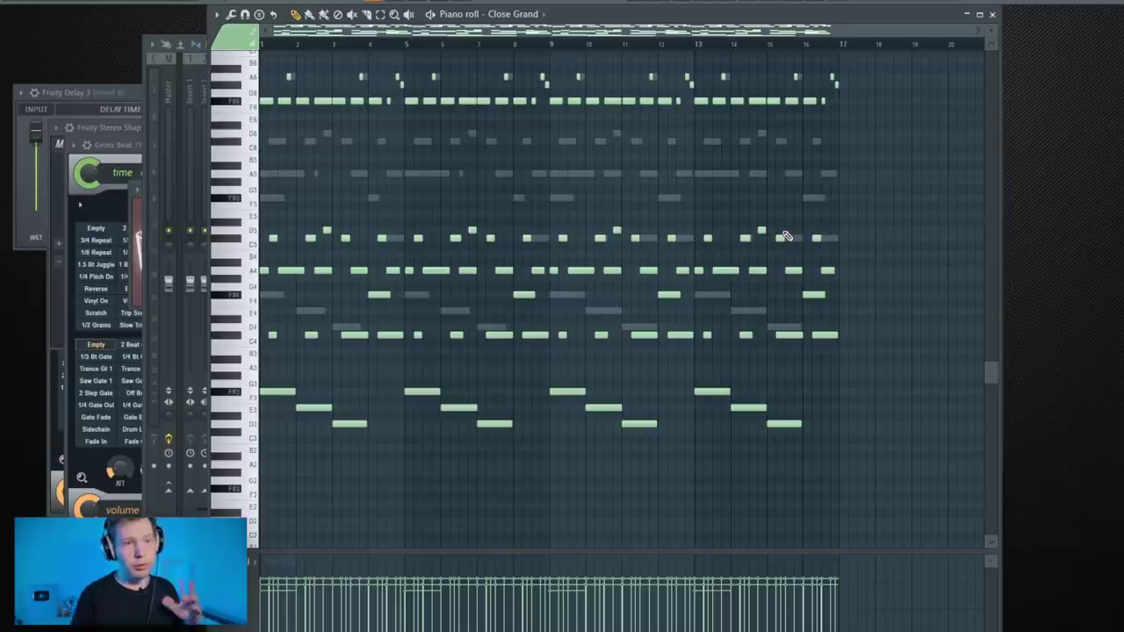
# Step: Delete FLEX's F#6 notes and its C6 to D6 notes in bars 9 to 16, and play the result
pyautogui.moveTo(386, 197); pyautogui.dragTo(911, 224)
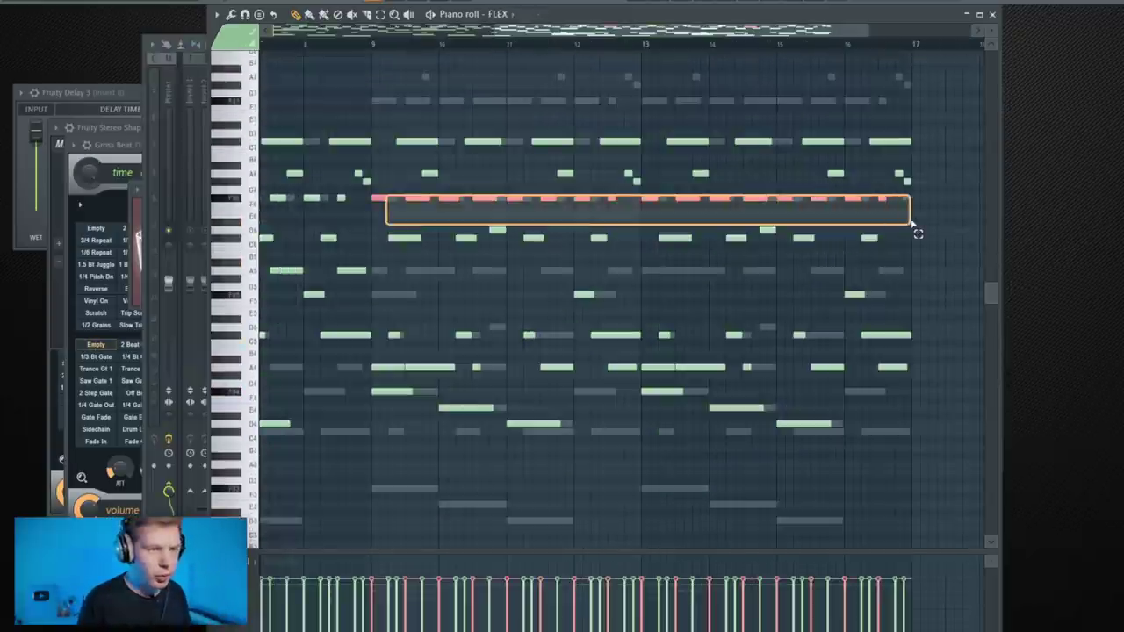
pyautogui.press('Delete')
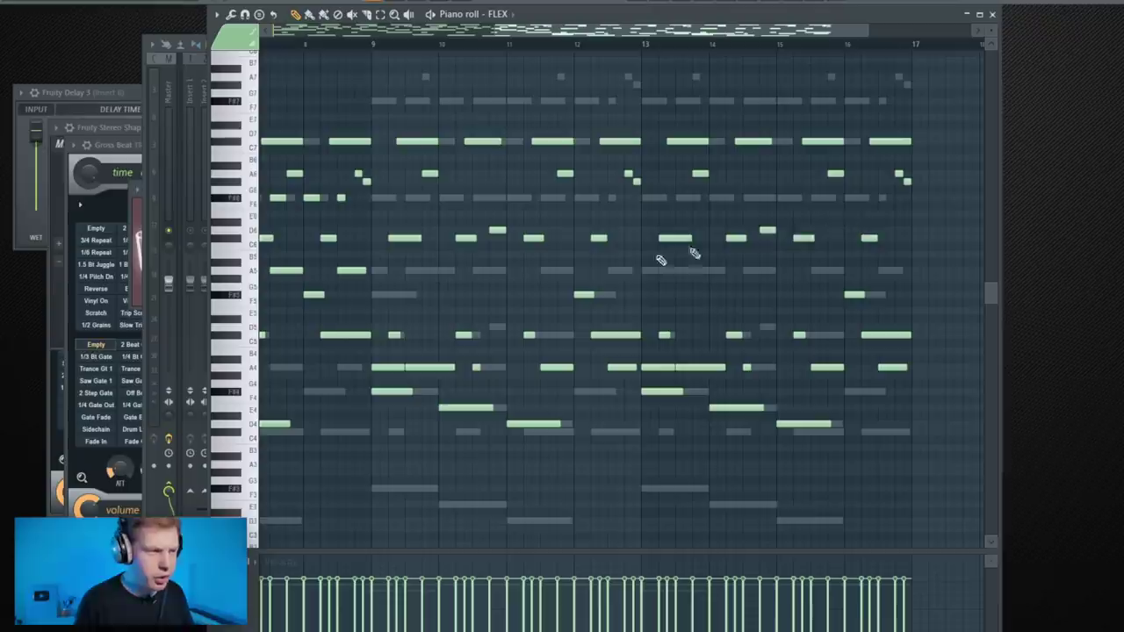
pyautogui.moveTo(389, 216); pyautogui.dragTo(866, 266)
pyautogui.press('Delete')
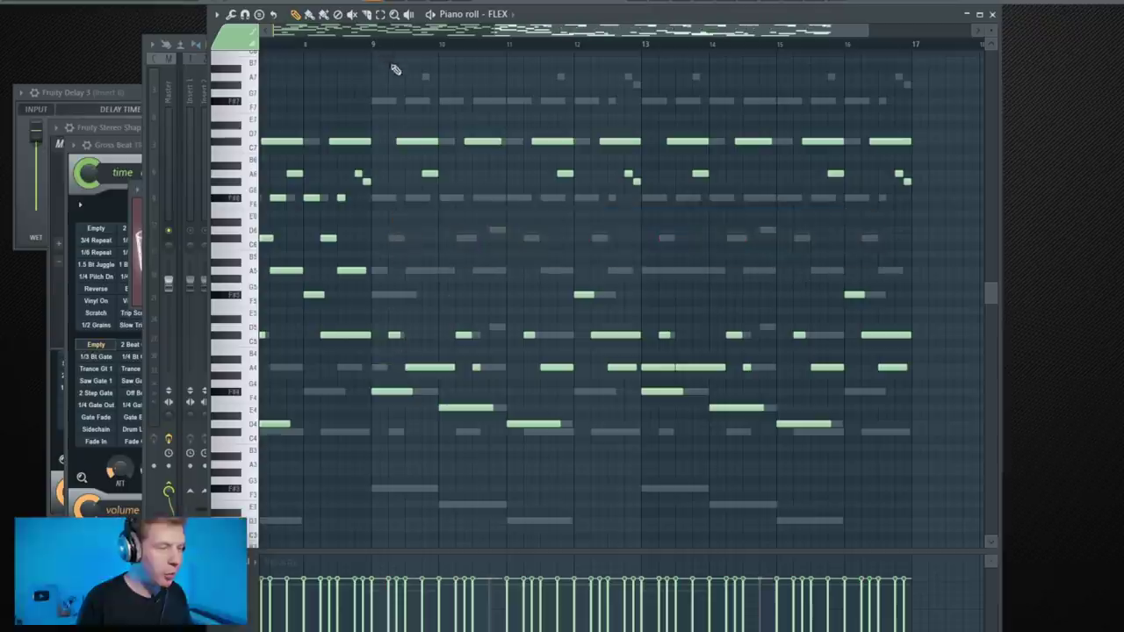
pyautogui.press('space')
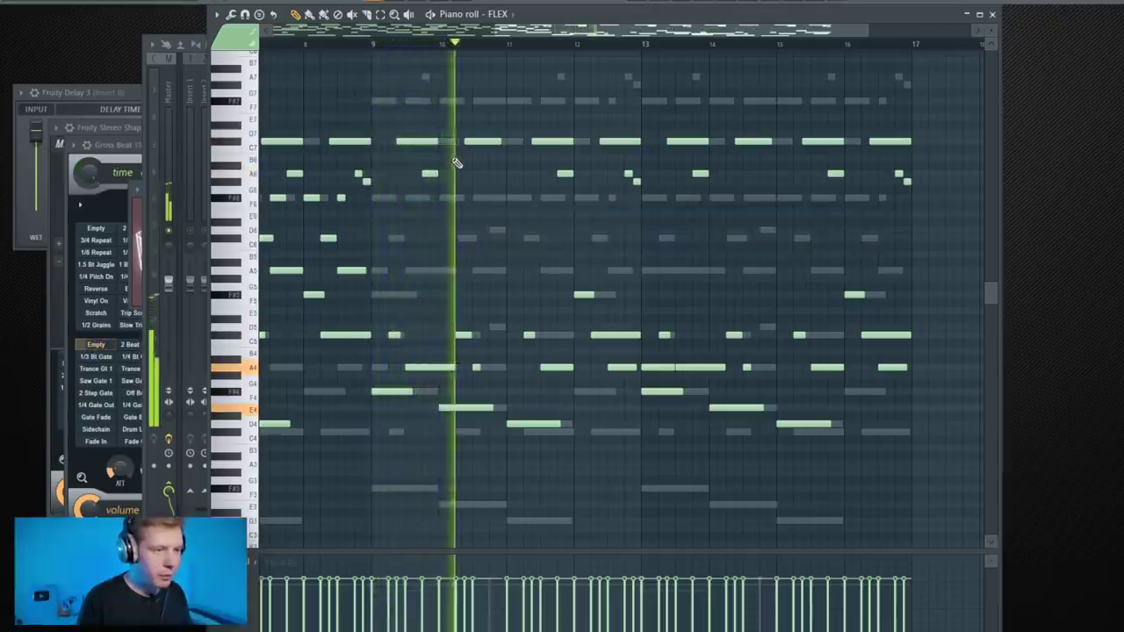
# Step: Raise FLEX's lower notes, F#5 and below, by one octave in bars 9 to 16 and close the piano roll
pyautogui.moveTo(923, 276); pyautogui.dragTo(392, 440)
pyautogui.press('space')
pyautogui.hotkey('ctrl', 'Up')
pyautogui.press('space')
pyautogui.hotkey('ctrl', 'd')
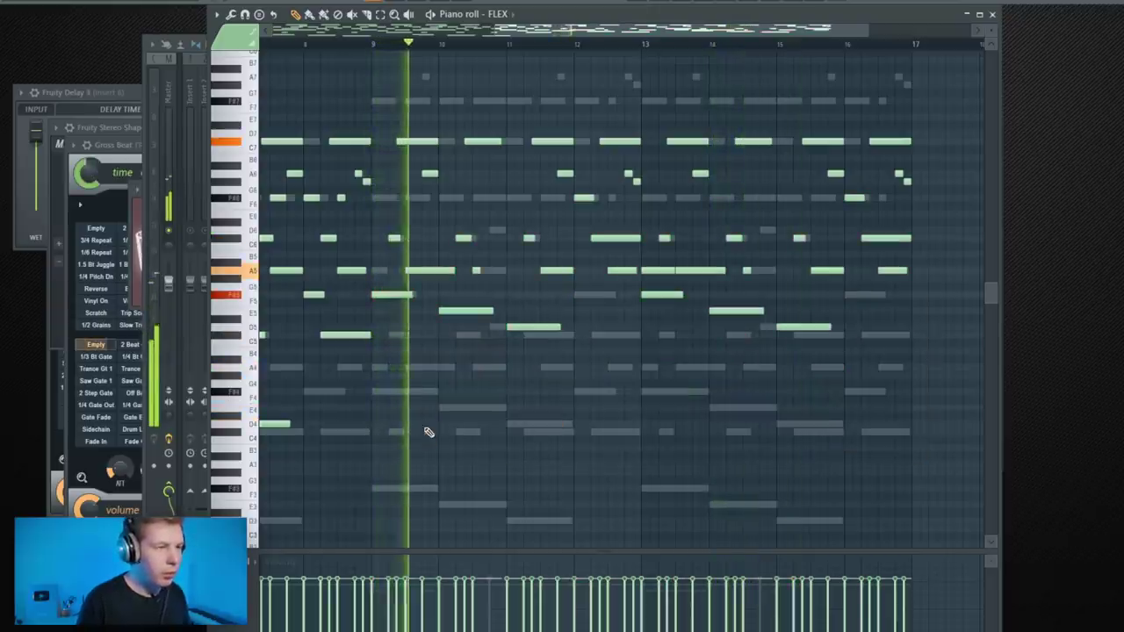
pyautogui.click(992, 14)
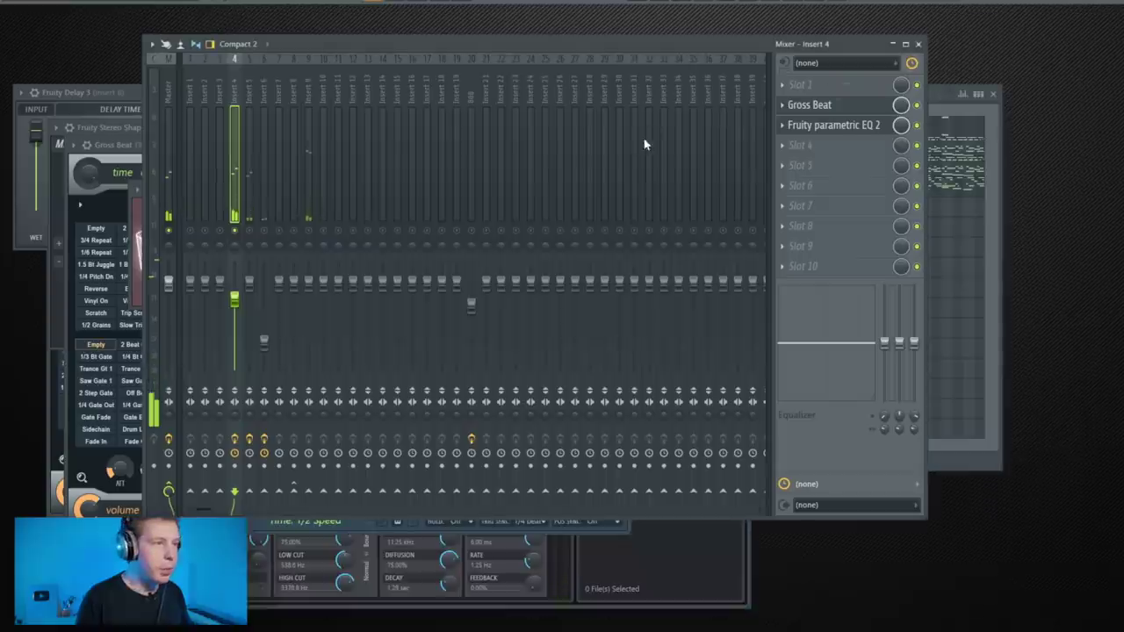
# Step: Add Fruity Love Philter to Insert 4 and place it between Gross Beat and Fruity Parametric EQ 2
pyautogui.click(809, 155)
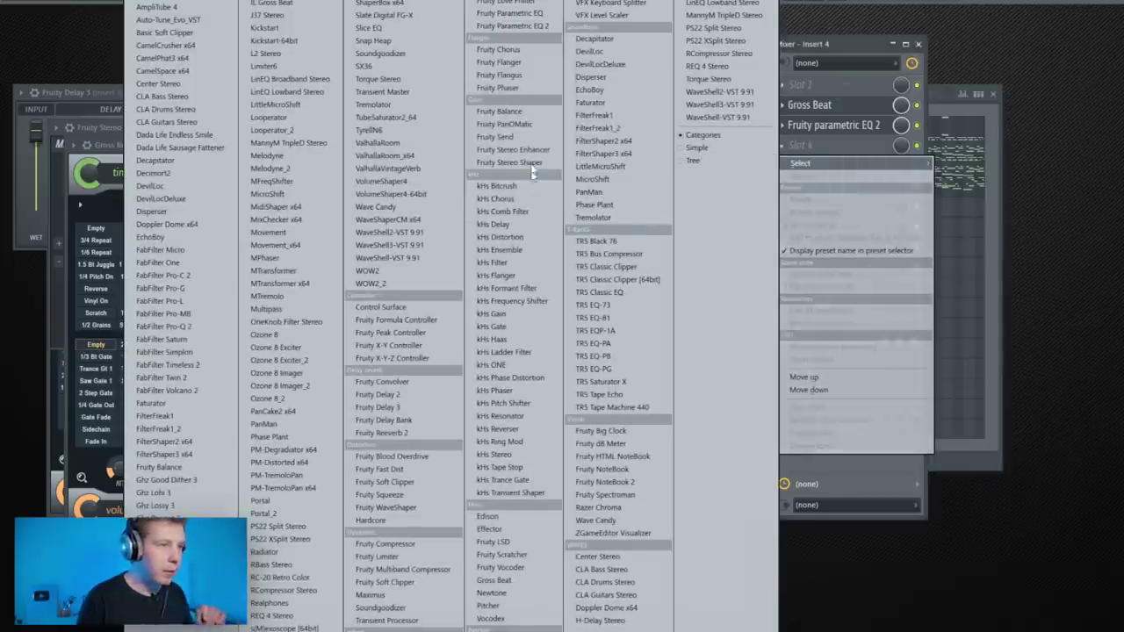
pyautogui.click(532, 180)
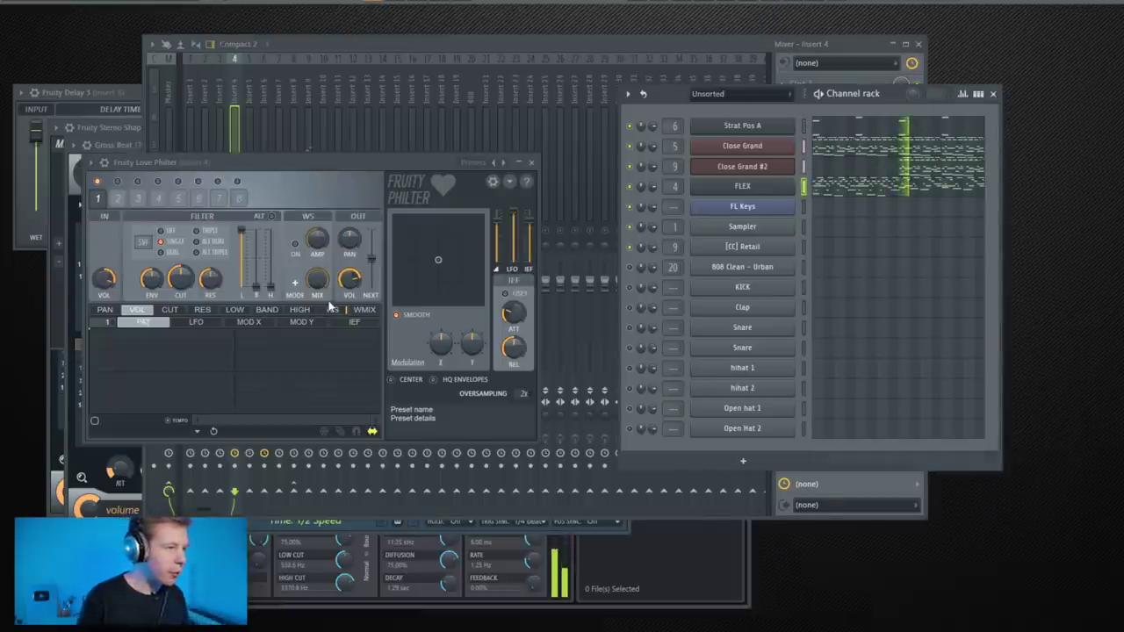
pyautogui.moveTo(271, 163); pyautogui.dragTo(385, 145)
pyautogui.click(852, 52)
pyautogui.click(785, 128)
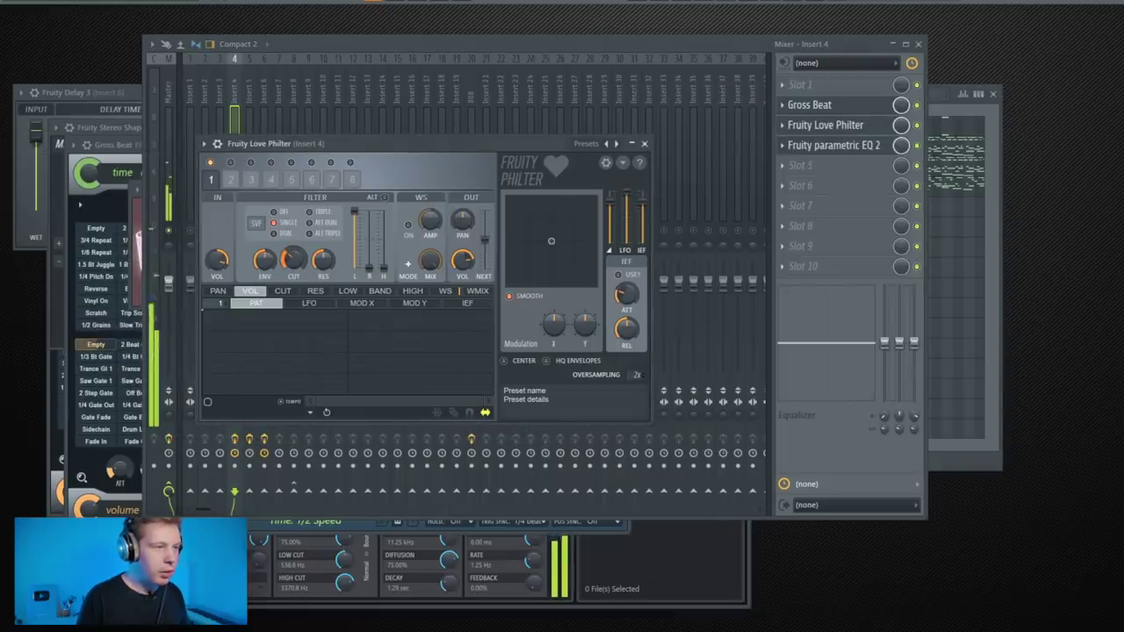
# Step: Load Fruity Reeverb 2 in the second effect slot of Insert 9
pyautogui.click(676, 235)
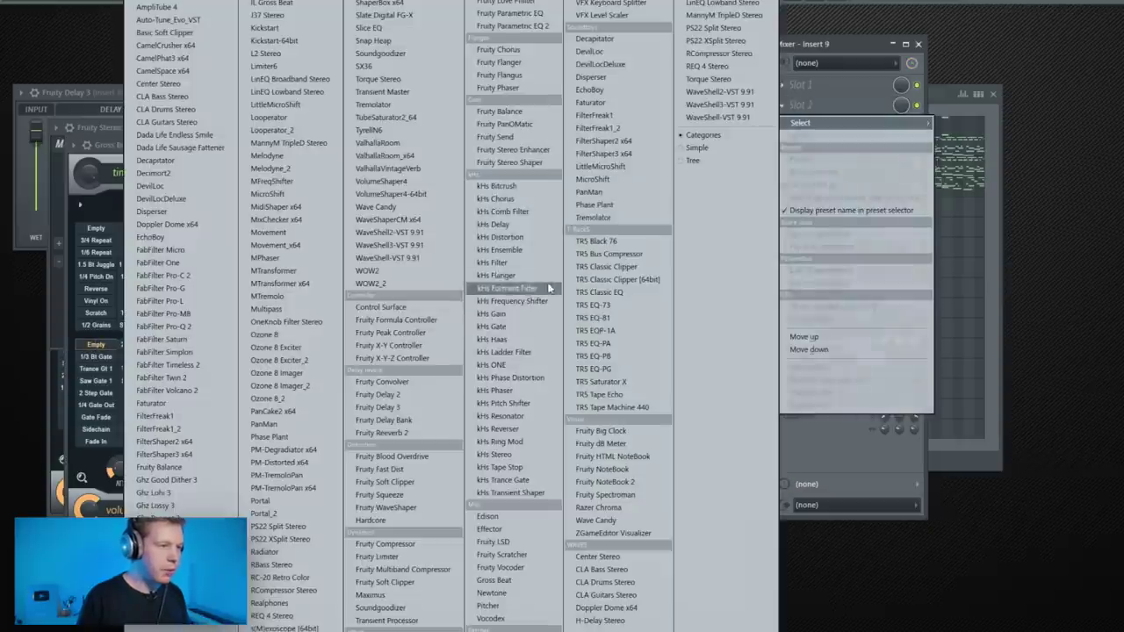
pyautogui.click(413, 433)
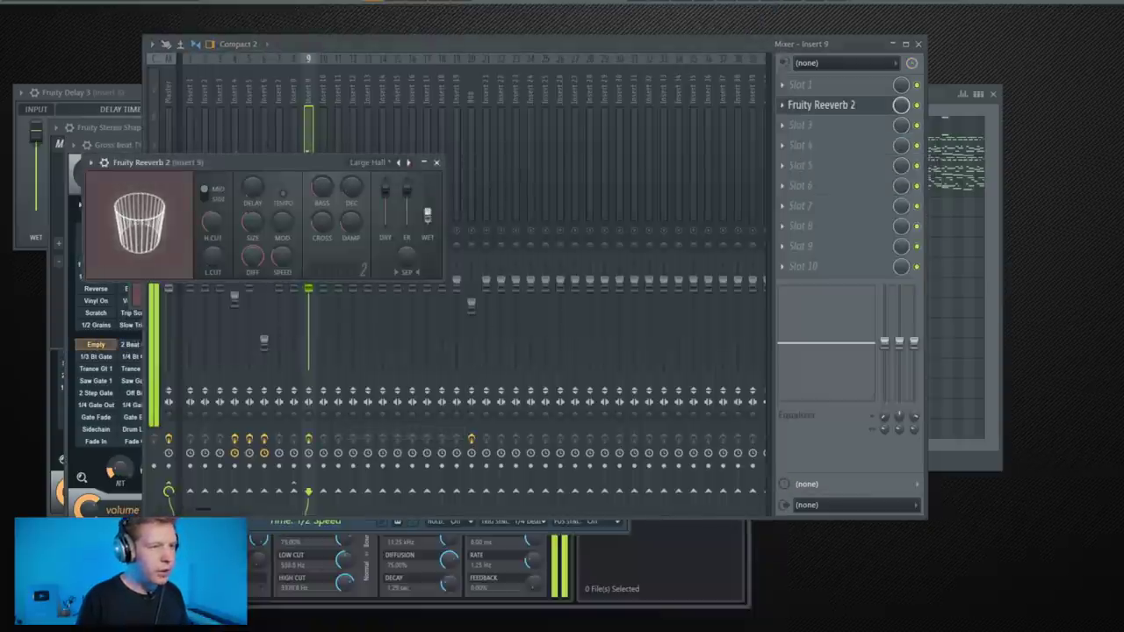
pyautogui.click(326, 281)
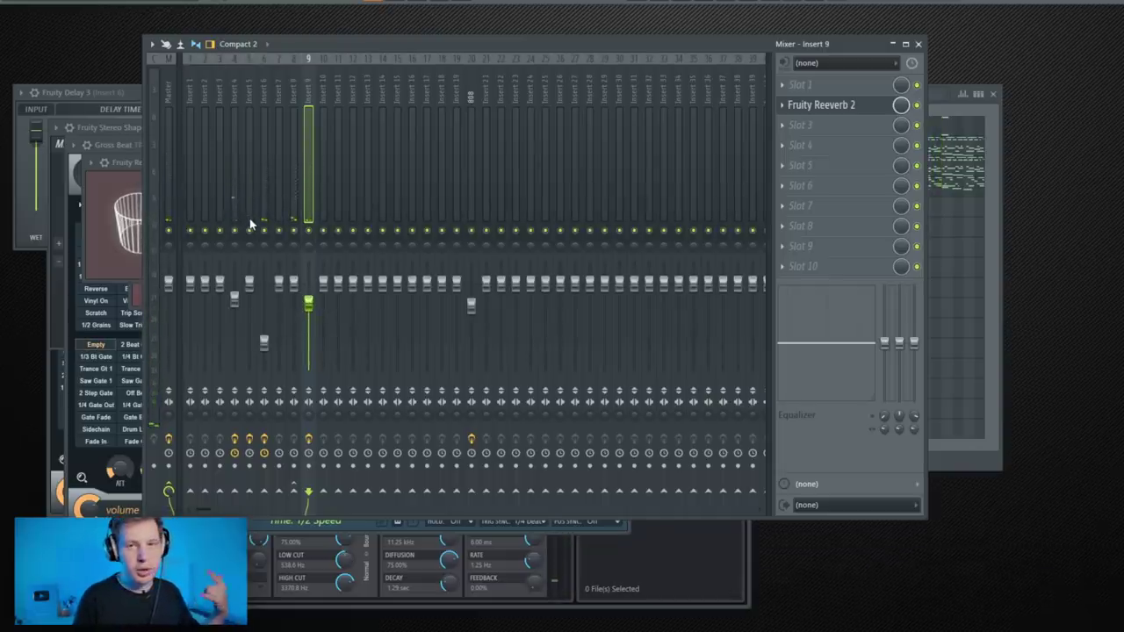
# Step: Create an automation clip for Love Philter's mix level on Insert 4, shape it with a change at bar 9, and play it
pyautogui.click(234, 107)
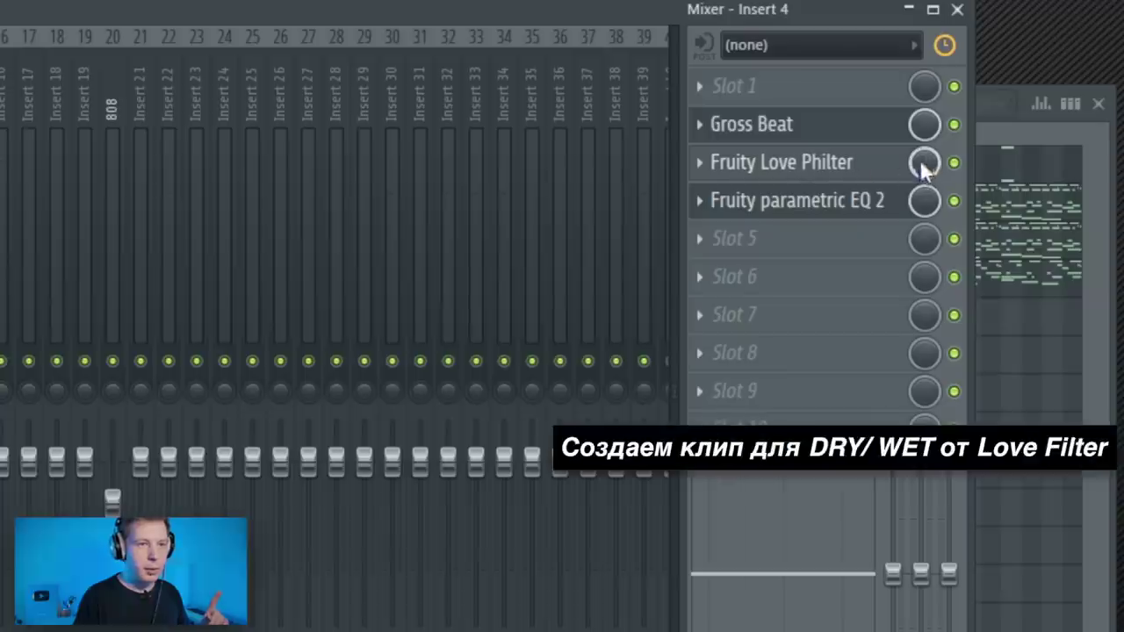
pyautogui.rightClick(900, 124)
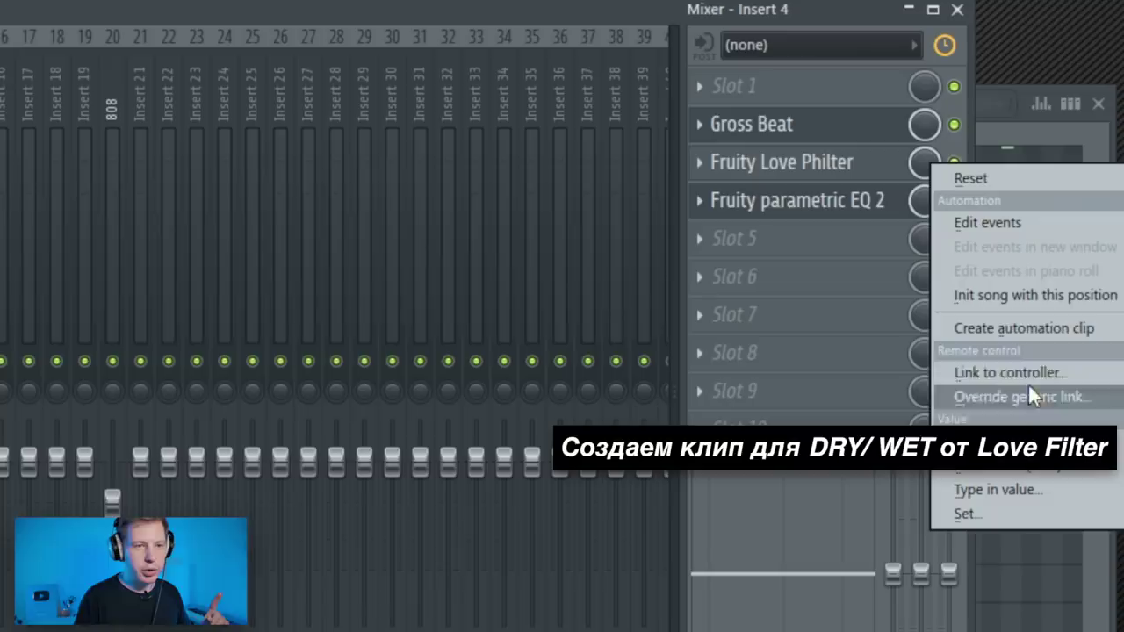
pyautogui.click(1021, 327)
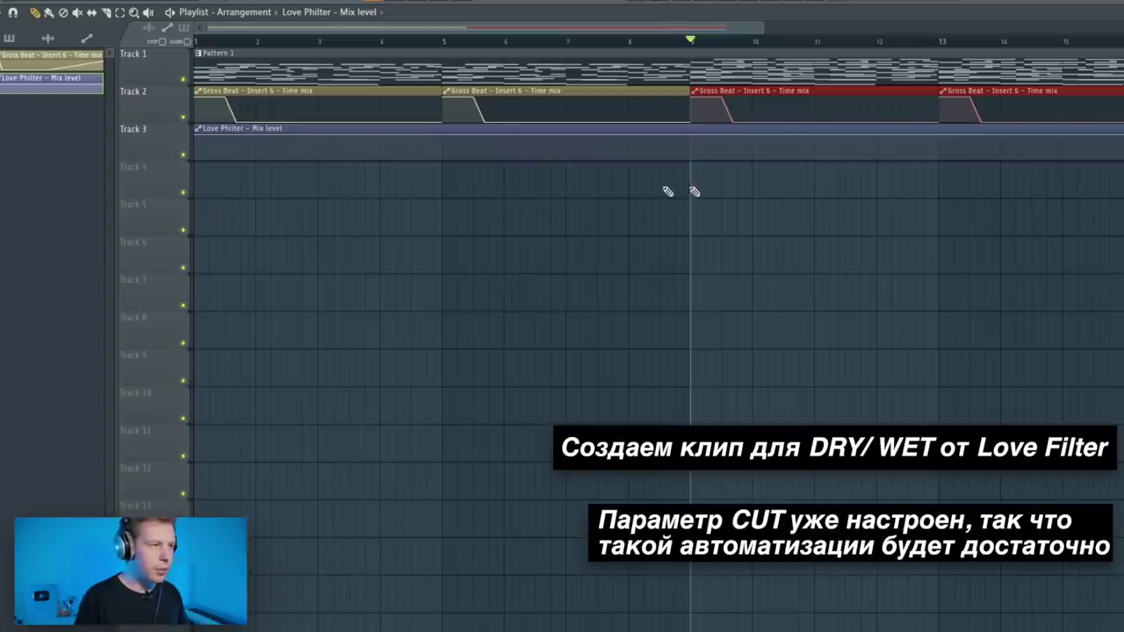
pyautogui.moveTo(692, 151); pyautogui.dragTo(692, 156)
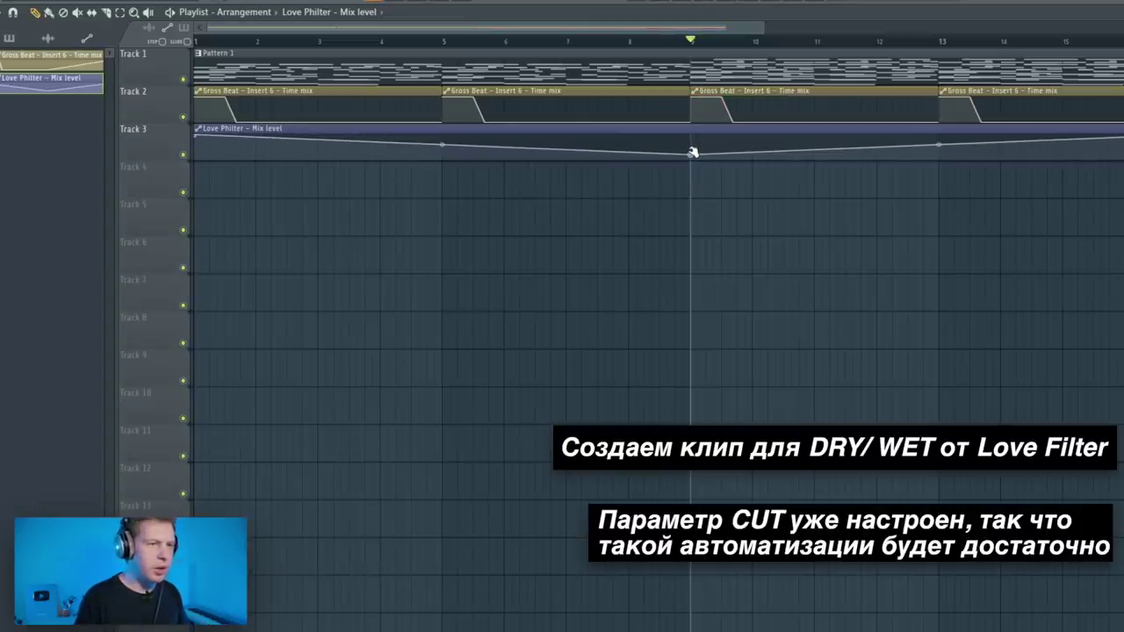
pyautogui.rightClick(692, 152)
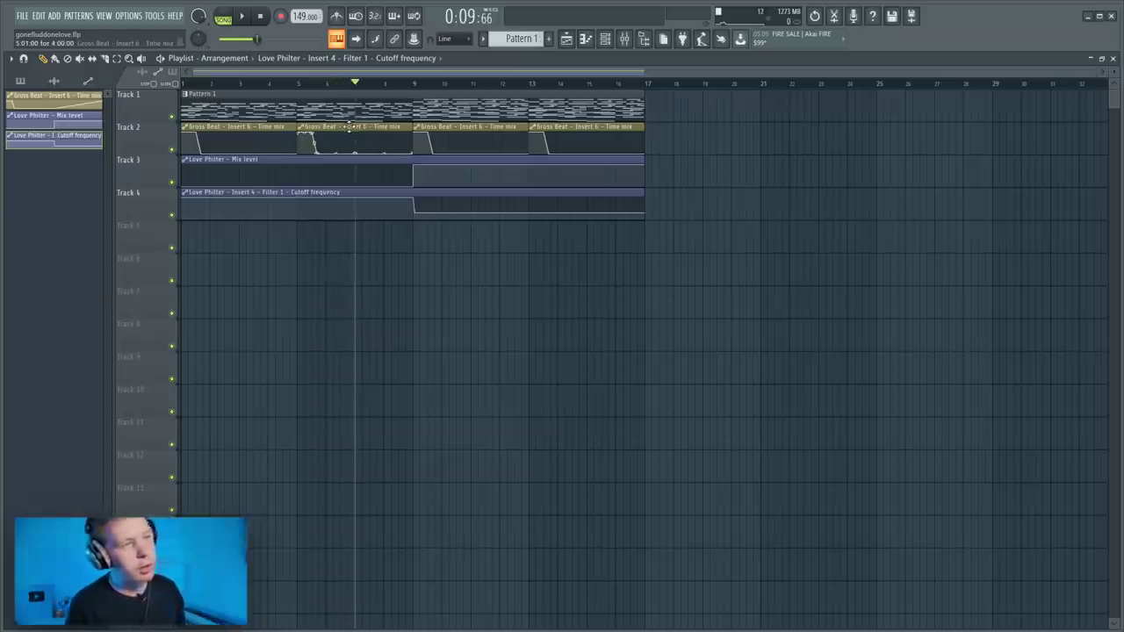
pyautogui.press('space')
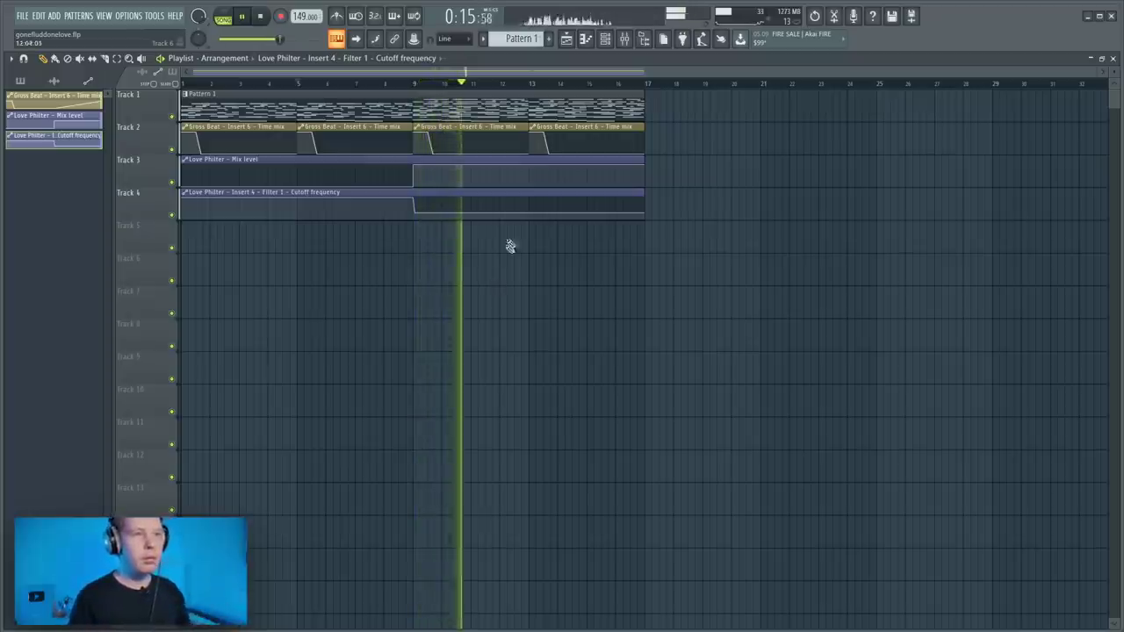
# Step: Load Maximus in the first effect slot of Insert 8
pyautogui.click(623, 38)
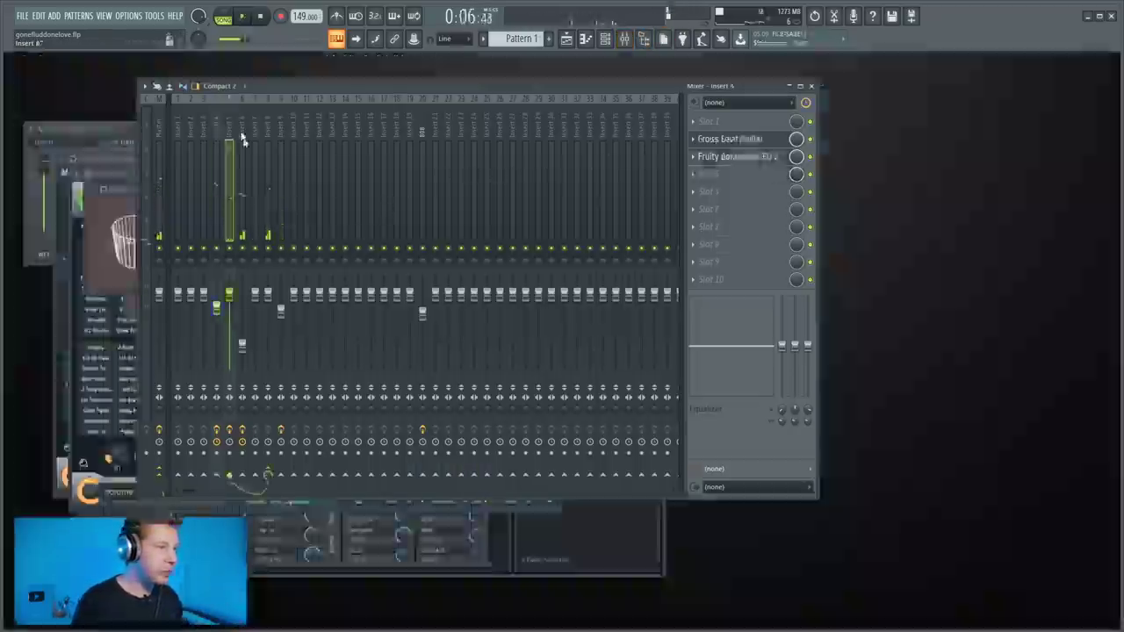
pyautogui.click(266, 132)
pyautogui.click(279, 134)
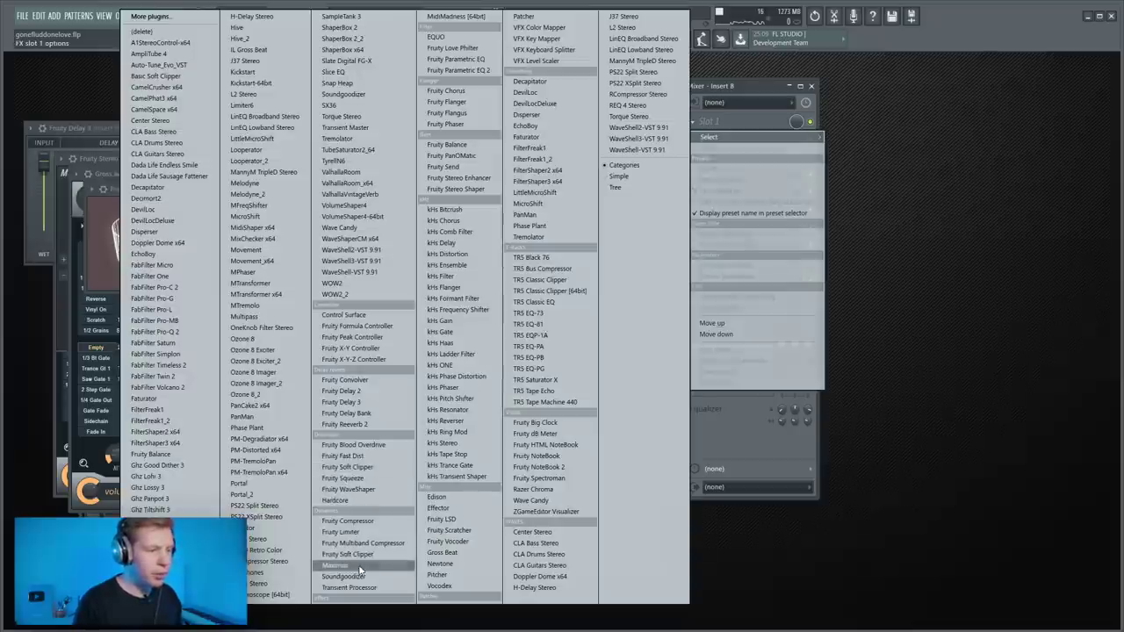
pyautogui.click(360, 566)
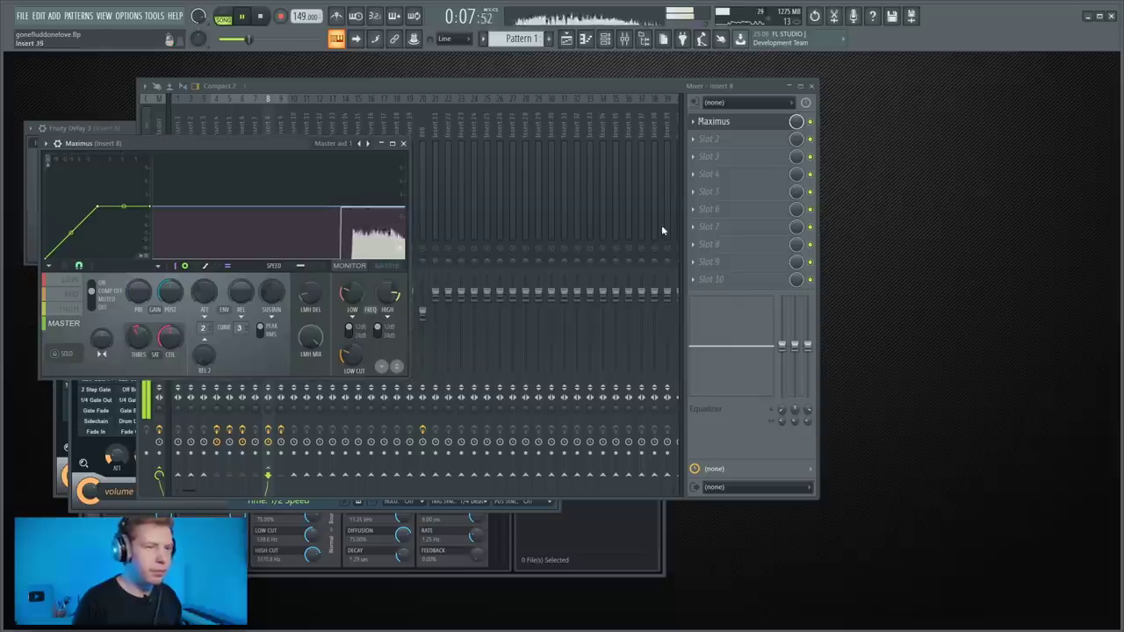
pyautogui.click(518, 91)
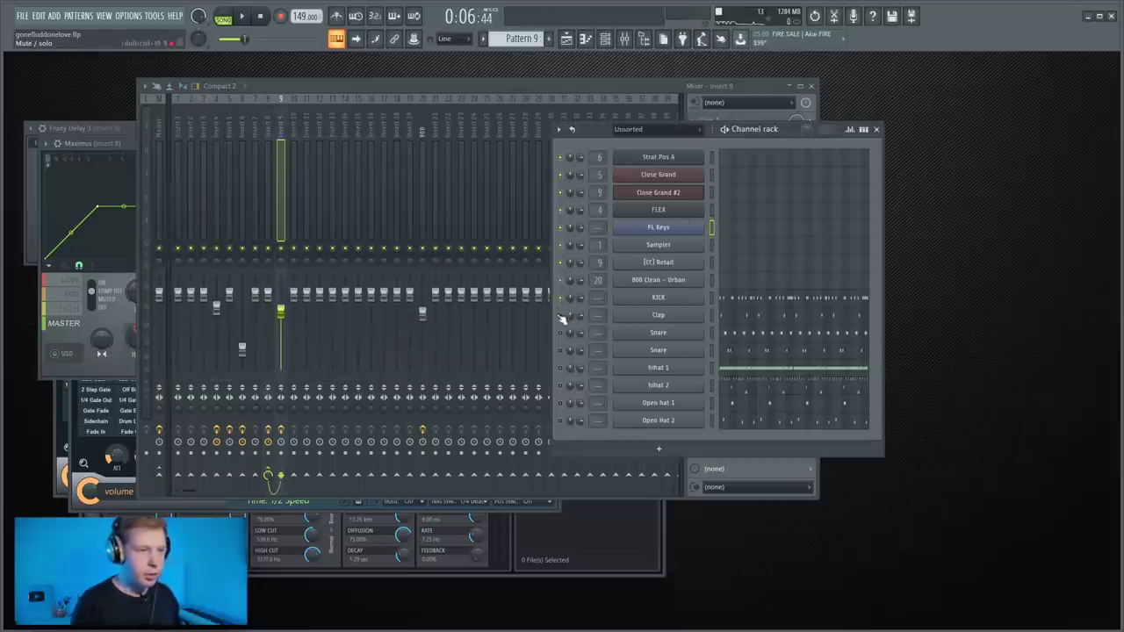
# Step: Audition the kick, both snares, both hi-hats and both open hats in the channel rack
pyautogui.click(689, 299)
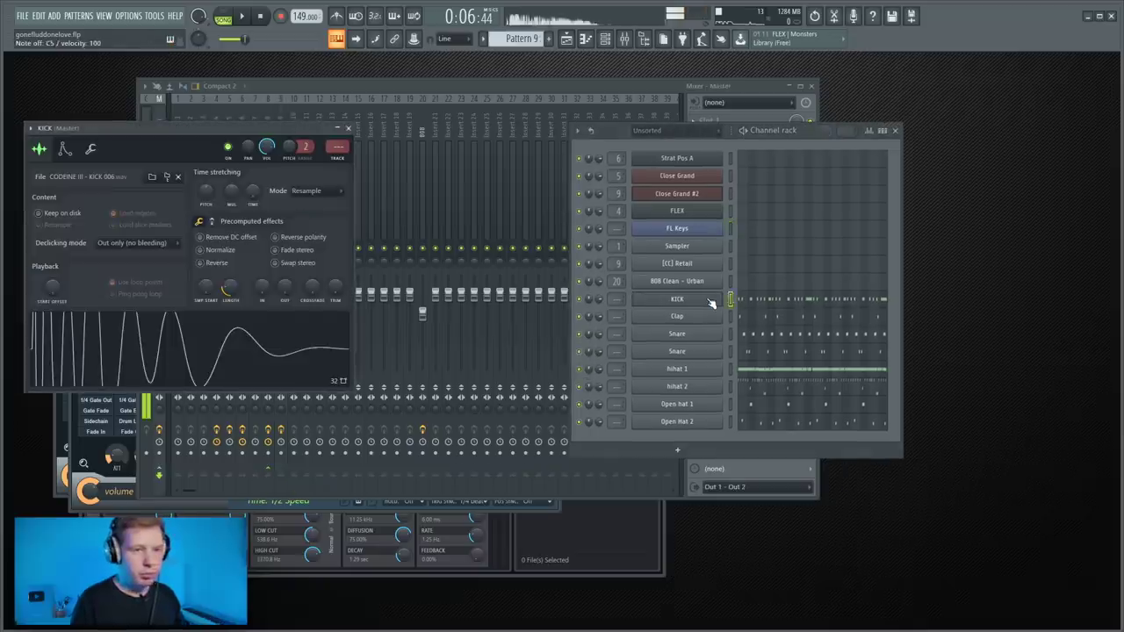
pyautogui.click(676, 333)
pyautogui.click(692, 354)
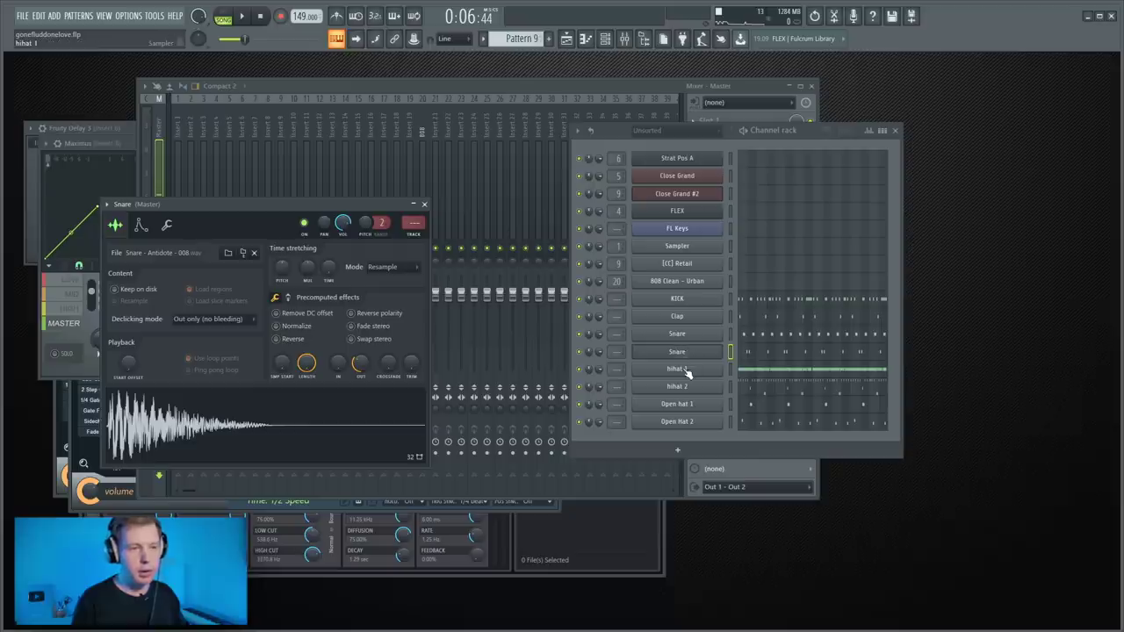
pyautogui.click(687, 370)
pyautogui.click(690, 387)
pyautogui.click(691, 404)
pyautogui.click(692, 423)
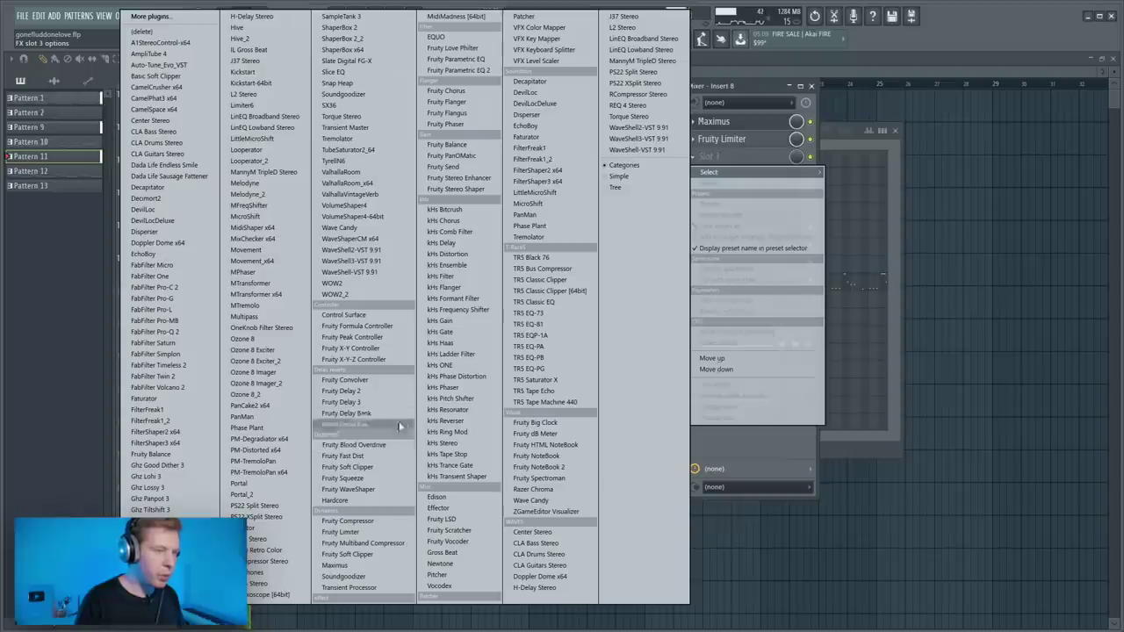
# Step: Add Fruity Parametric EQ 2 to the third slot of Insert 8 and turn band 1 into a steep low cut
pyautogui.click(488, 72)
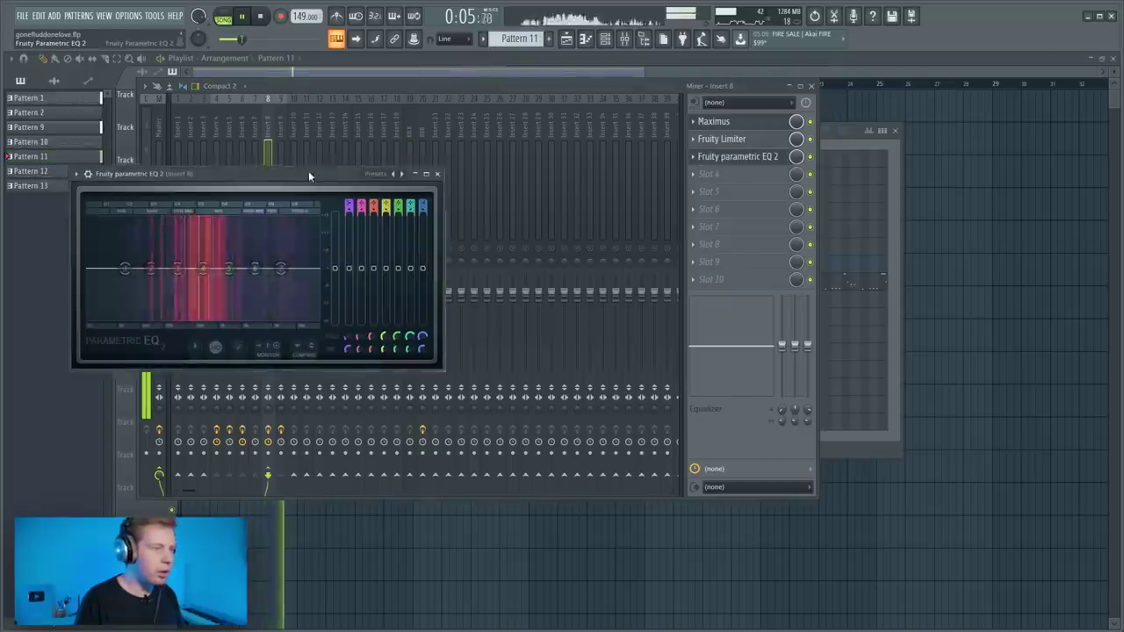
pyautogui.moveTo(177, 175); pyautogui.dragTo(424, 169)
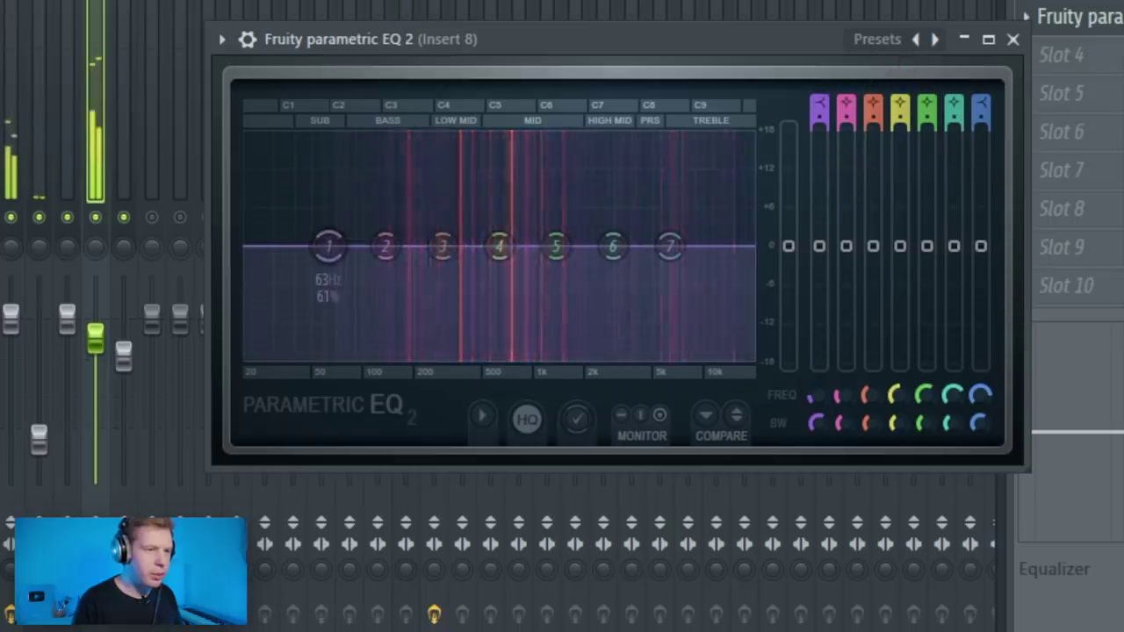
pyautogui.middleClick(328, 247)
pyautogui.middleClick(328, 247)
pyautogui.middleClick(329, 247)
pyautogui.moveTo(814, 423)
pyautogui.mouseDown()
pyautogui.moveTo(815, 405)
pyautogui.moveTo(814, 430)
pyautogui.mouseUp()
pyautogui.moveTo(819, 118); pyautogui.dragTo(819, 88)
# Step: Move the low cut to just above 100 Hz, dip bands 3, 4 and 7 slightly, and close the EQ
pyautogui.moveTo(443, 247); pyautogui.dragTo(466, 263)
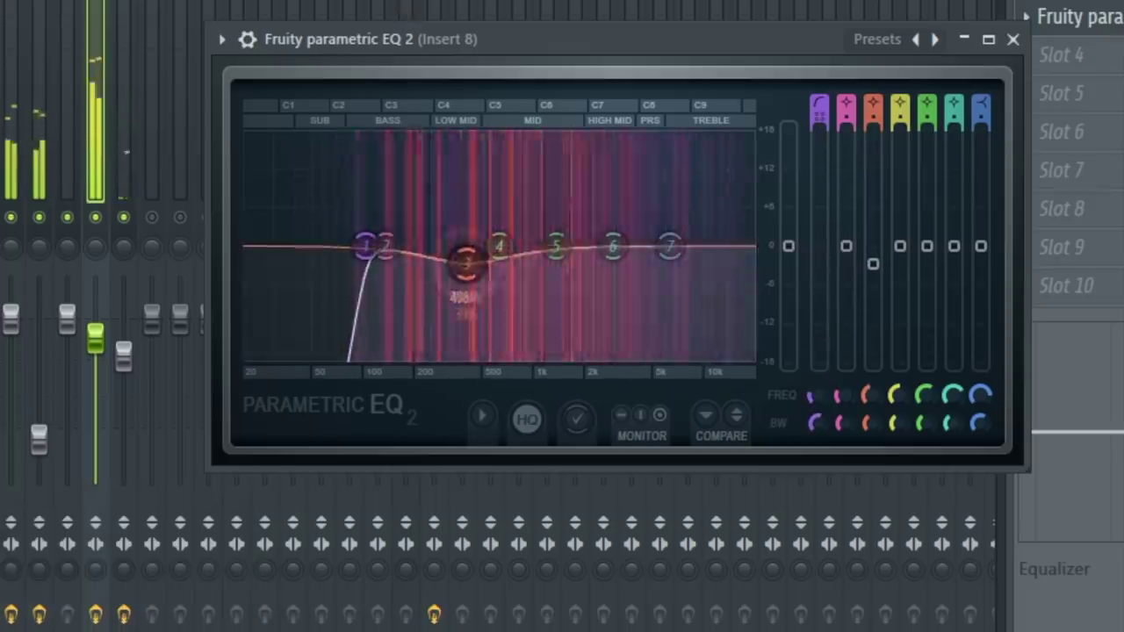
pyautogui.moveTo(366, 247); pyautogui.dragTo(385, 246)
pyautogui.moveTo(466, 263); pyautogui.dragTo(400, 272)
pyautogui.moveTo(669, 247); pyautogui.dragTo(710, 258)
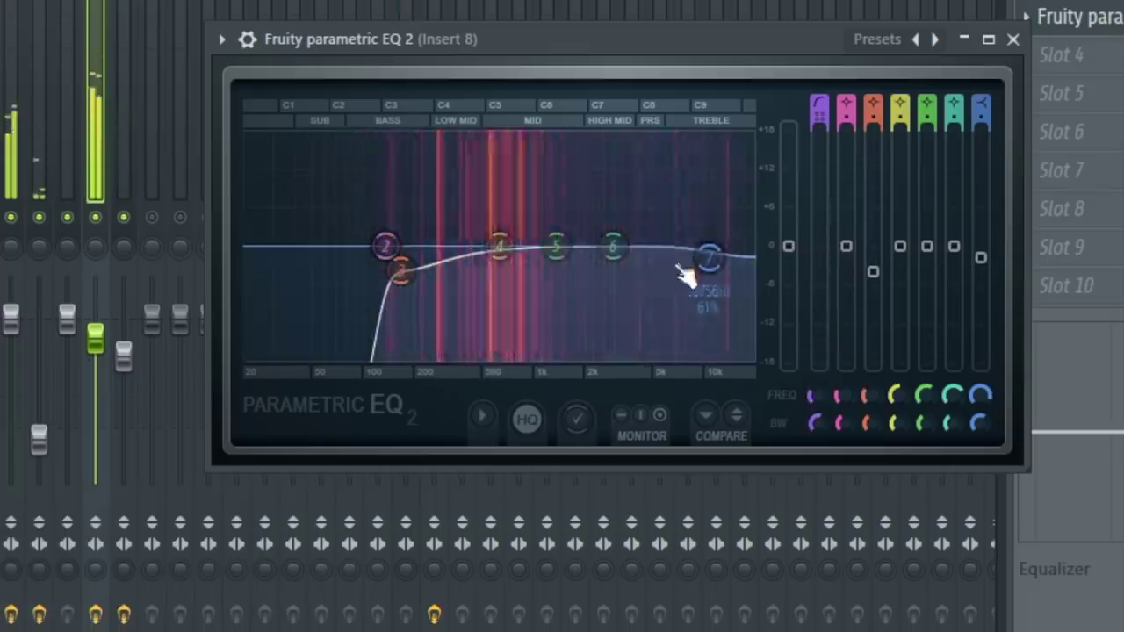
pyautogui.moveTo(499, 246); pyautogui.dragTo(513, 253)
pyautogui.click(1013, 38)
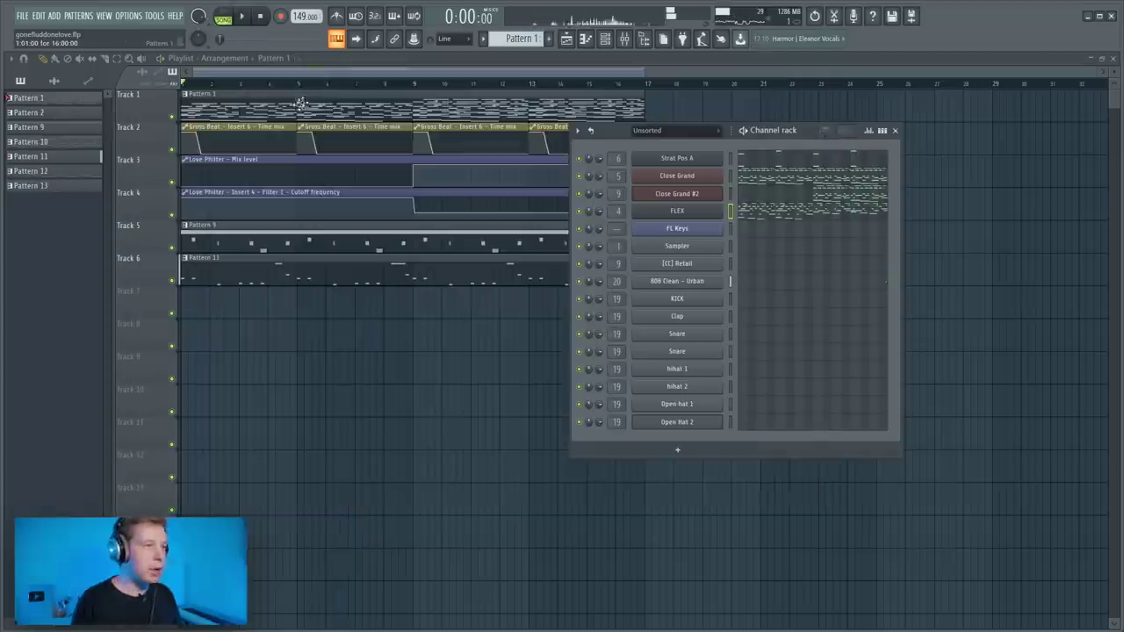
# Step: Examine the Hardcore and Fruity WaveShaper settings in Insert 6's effect chain
pyautogui.click(622, 40)
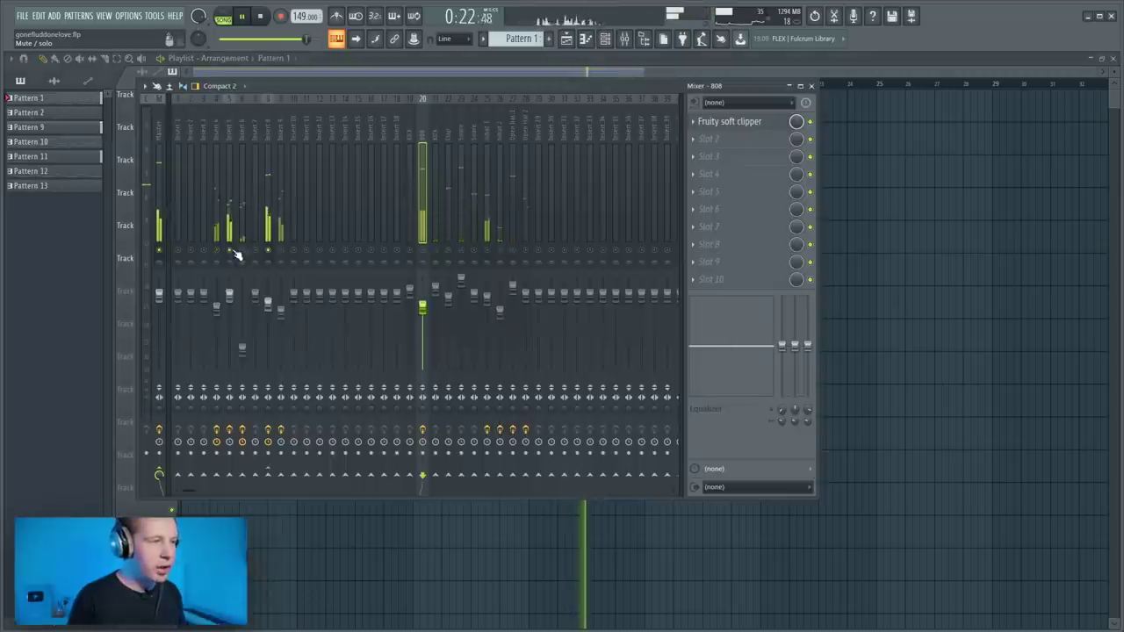
pyautogui.click(243, 133)
pyautogui.press('space')
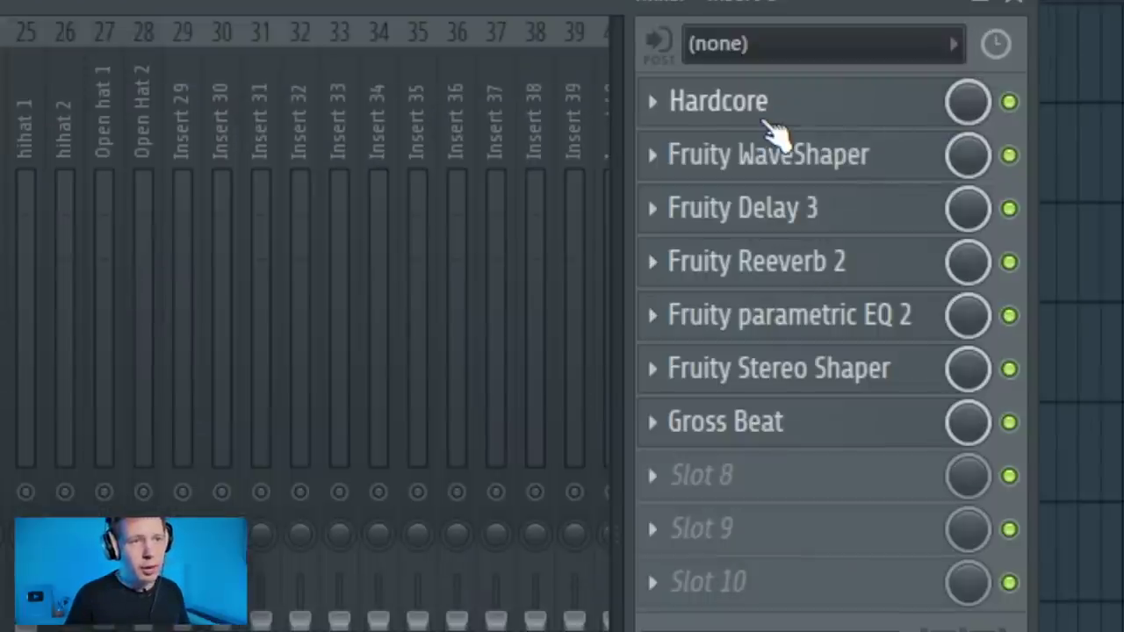
pyautogui.click(728, 127)
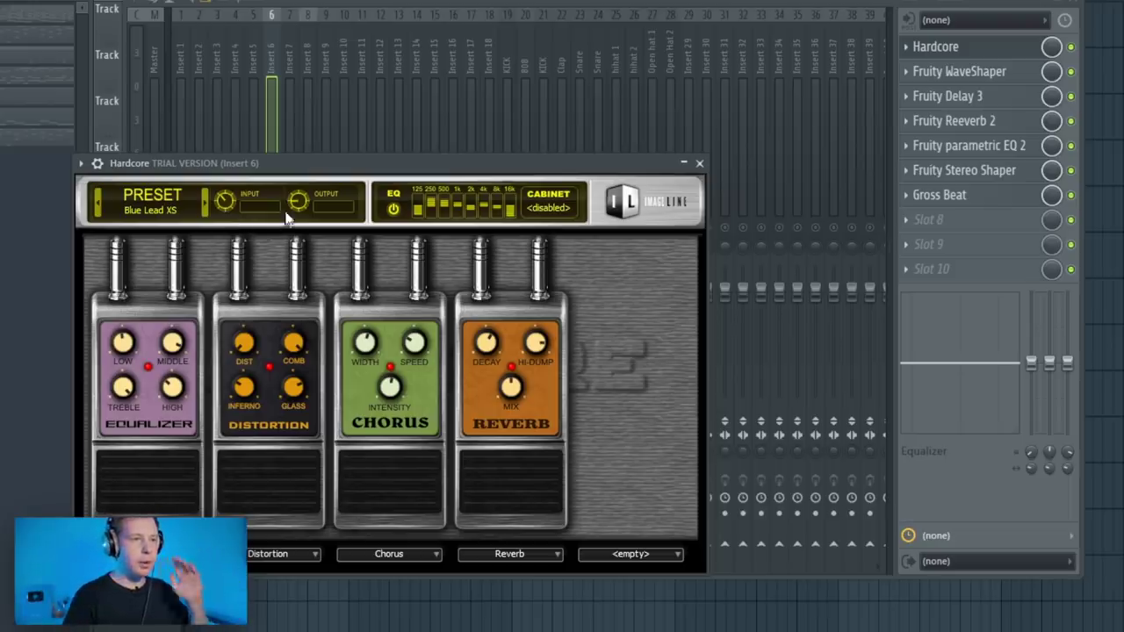
pyautogui.click(957, 46)
pyautogui.click(988, 73)
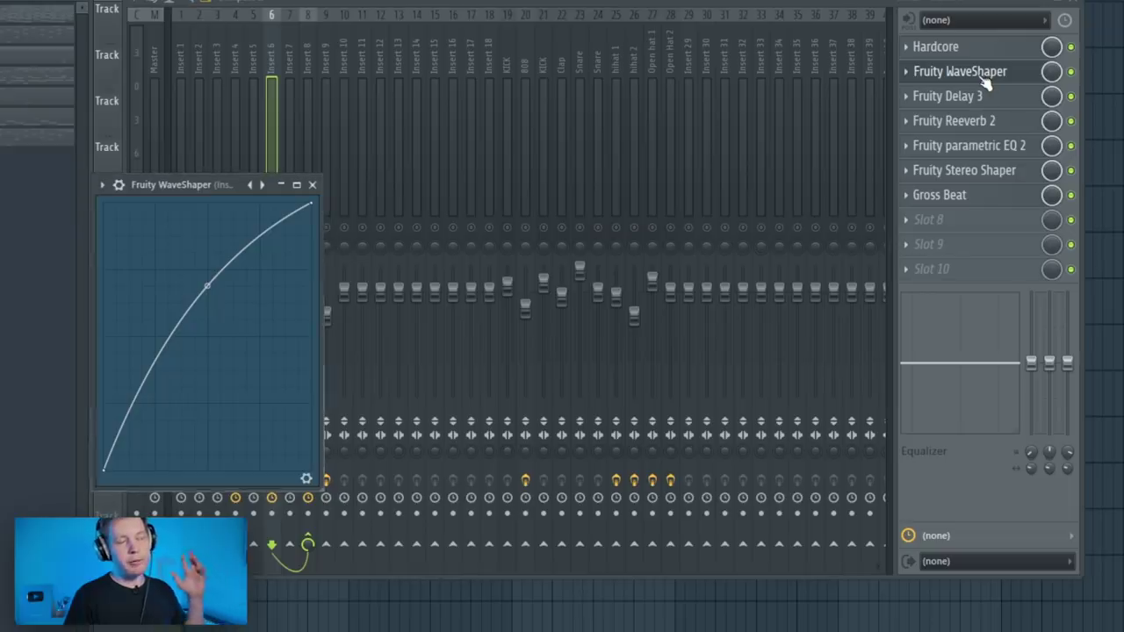
pyautogui.click(981, 78)
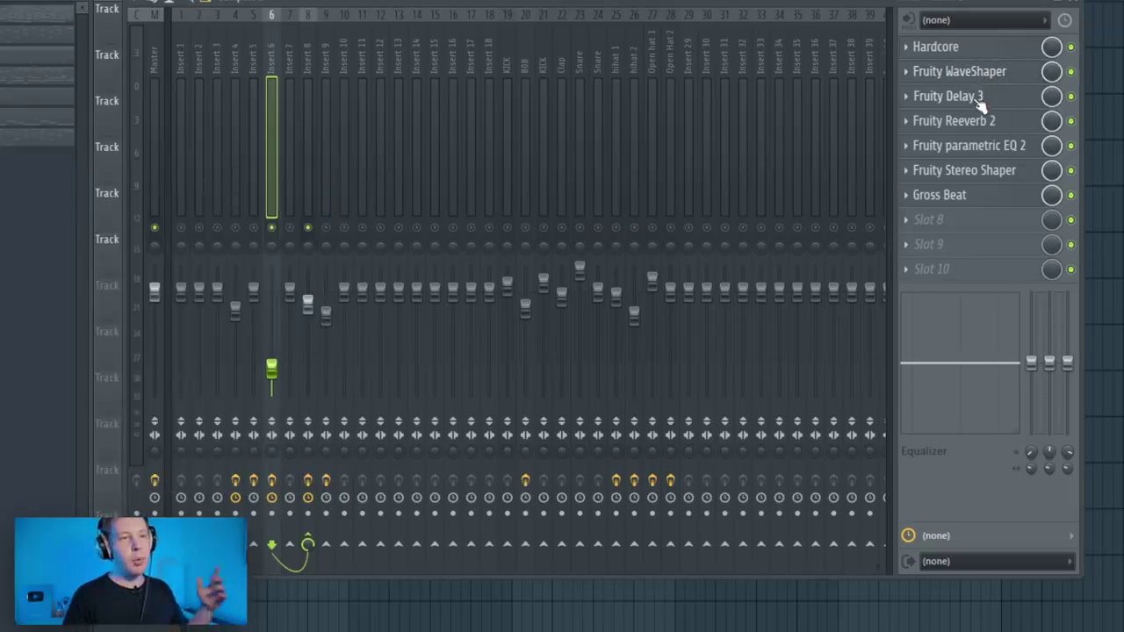
# Step: Examine the Fruity Delay 3, Fruity Reeverb 2, Fruity parametric EQ 2, Fruity Stereo Shaper and Gross Beat effects on Insert 6
pyautogui.click(980, 95)
pyautogui.click(985, 120)
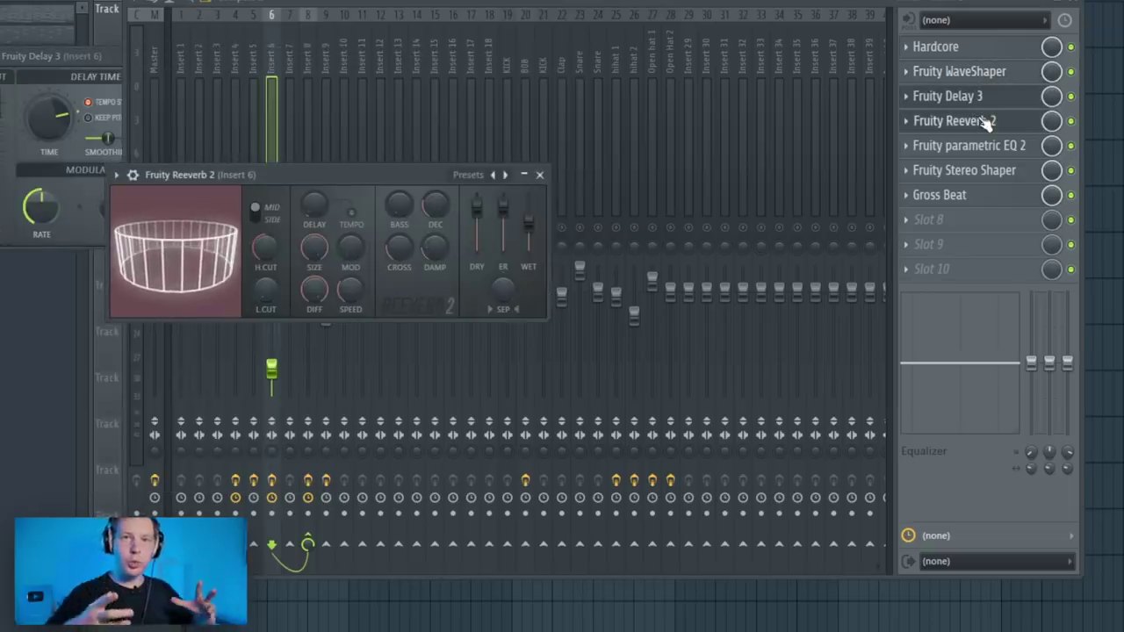
pyautogui.click(974, 145)
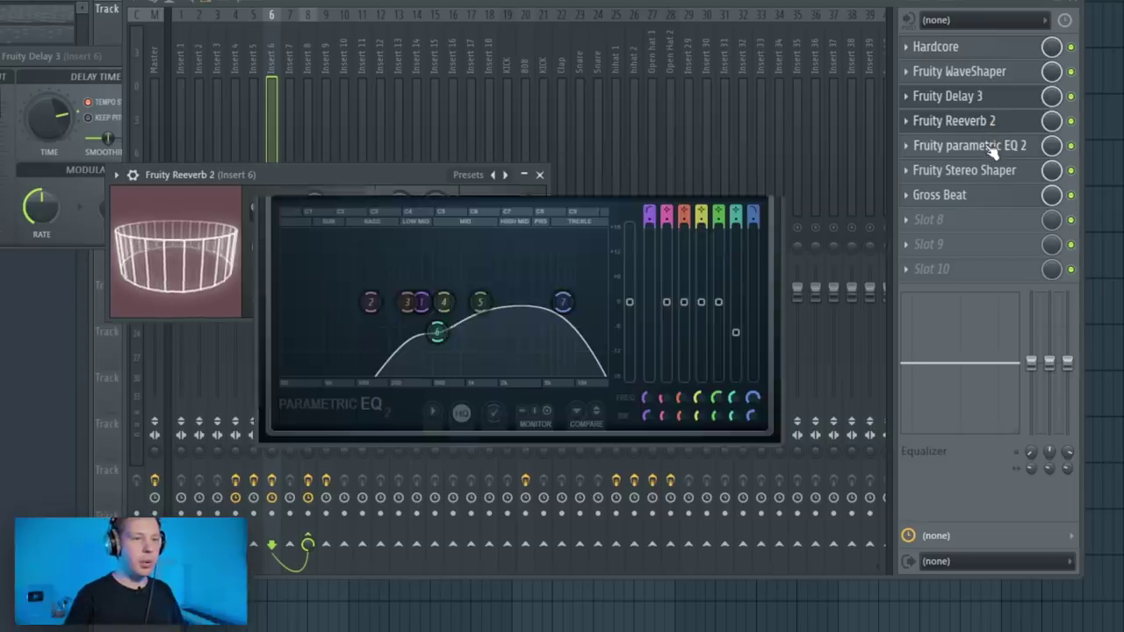
pyautogui.click(996, 172)
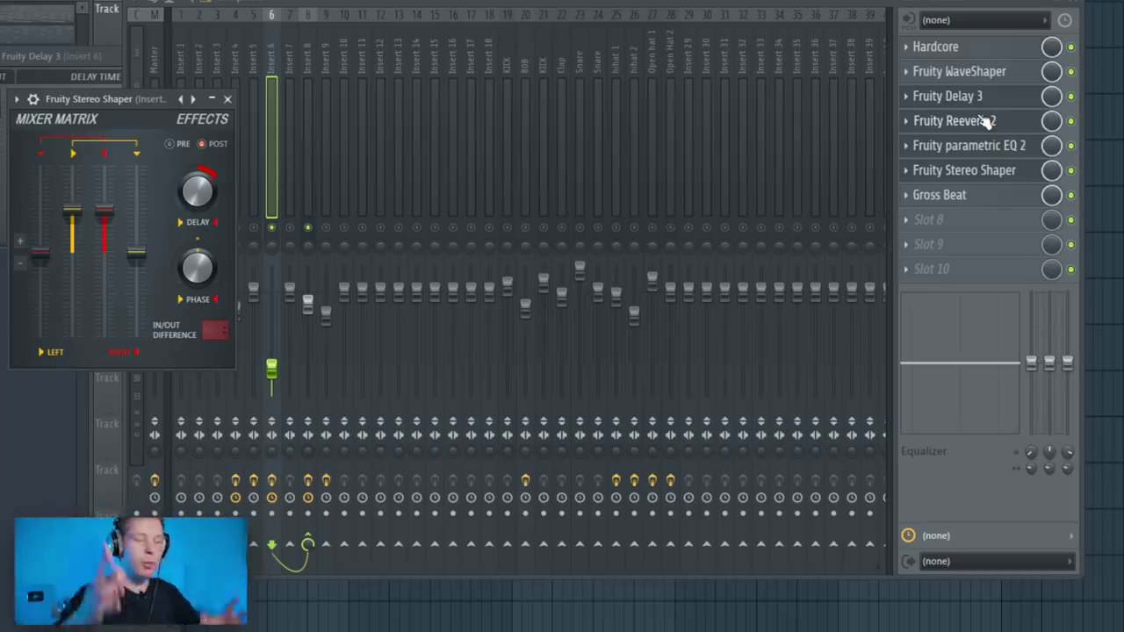
pyautogui.click(992, 179)
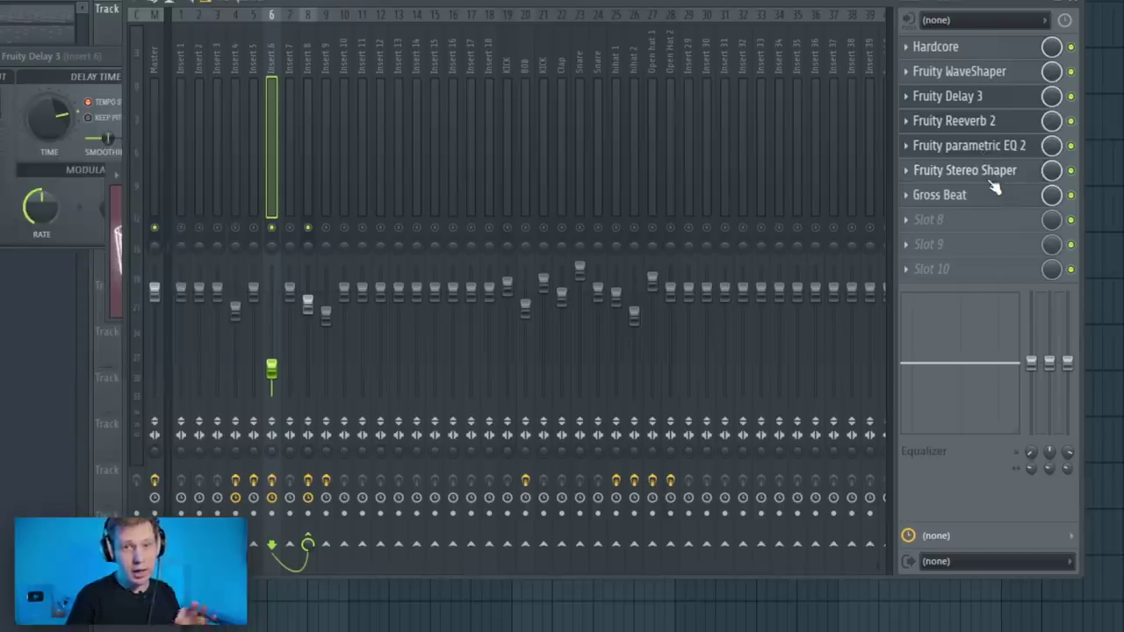
pyautogui.click(978, 201)
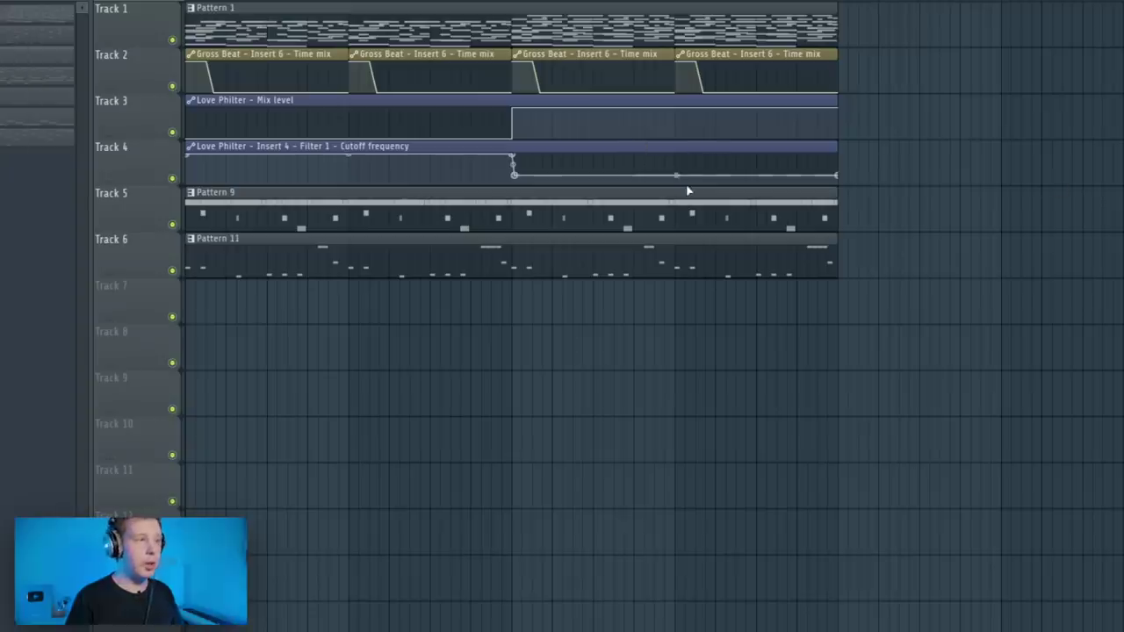
# Step: Play the arrangement and bring up Insert 8's effect chain in the mixer
pyautogui.press('space')
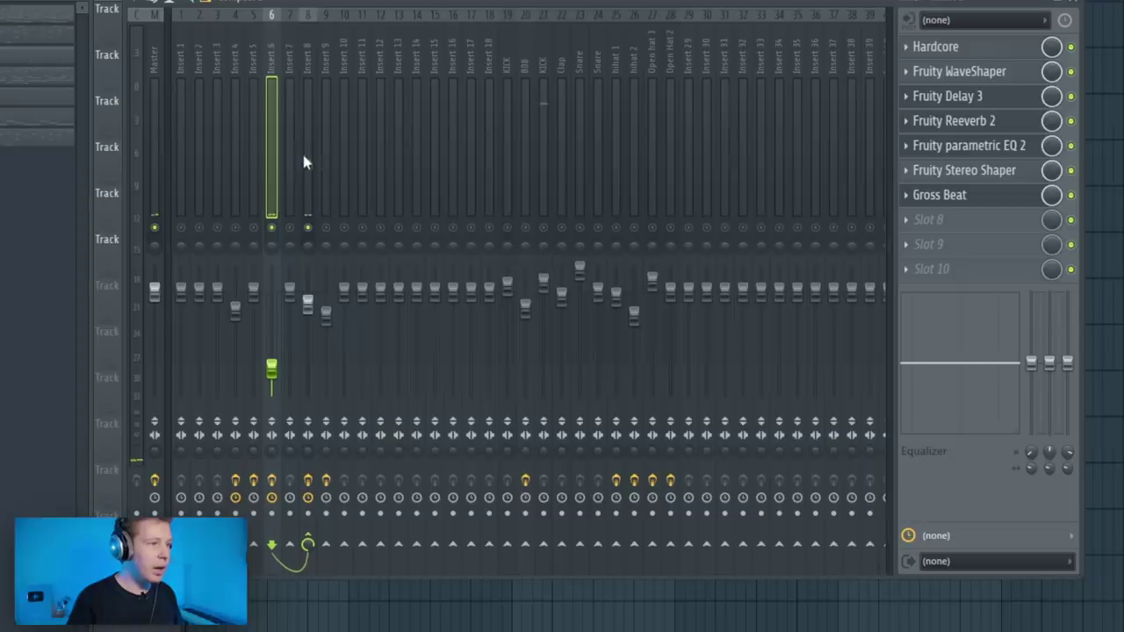
pyautogui.click(296, 54)
pyautogui.click(306, 55)
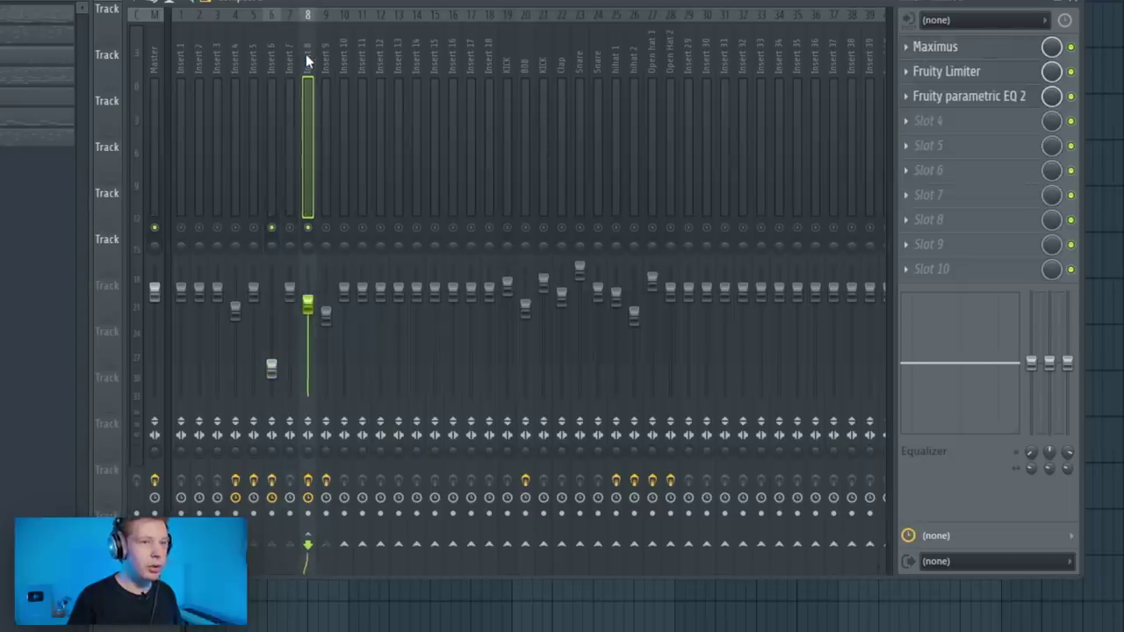
# Step: Review the envelope settings of the FLEX Kalimba Crush instrument on Insert 4 and close its window
pyautogui.click(253, 131)
pyautogui.press('F6')
pyautogui.click(890, 173)
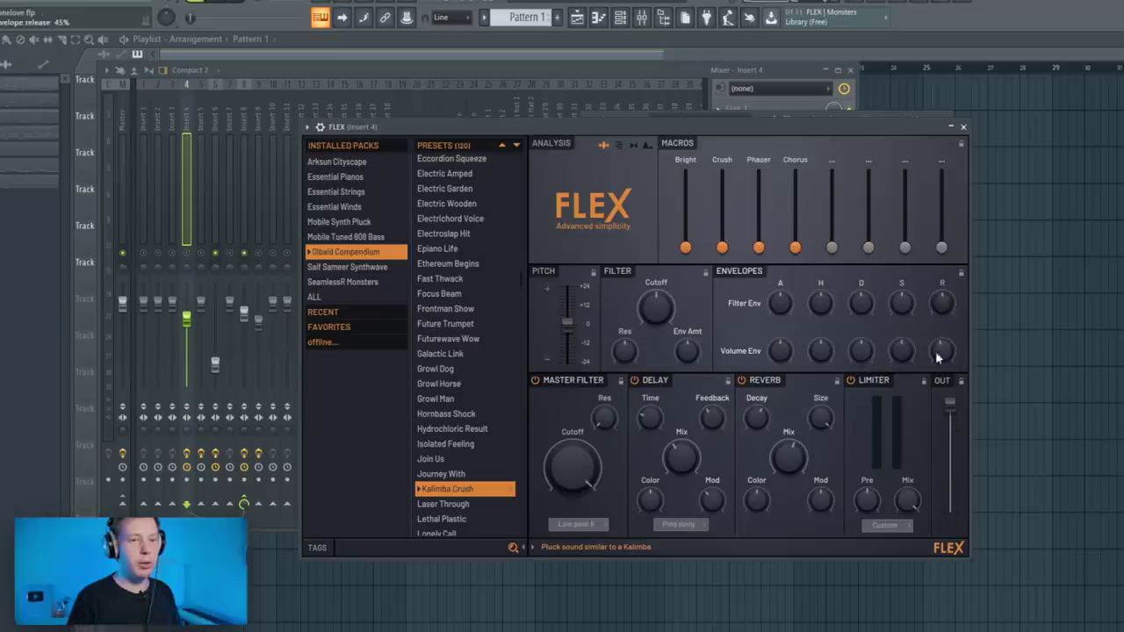
pyautogui.click(963, 127)
# Step: Examine the Fruity Love Philter and Fruity parametric EQ 2 settings in Insert 5's effect chain
pyautogui.press('F6')
pyautogui.click(752, 131)
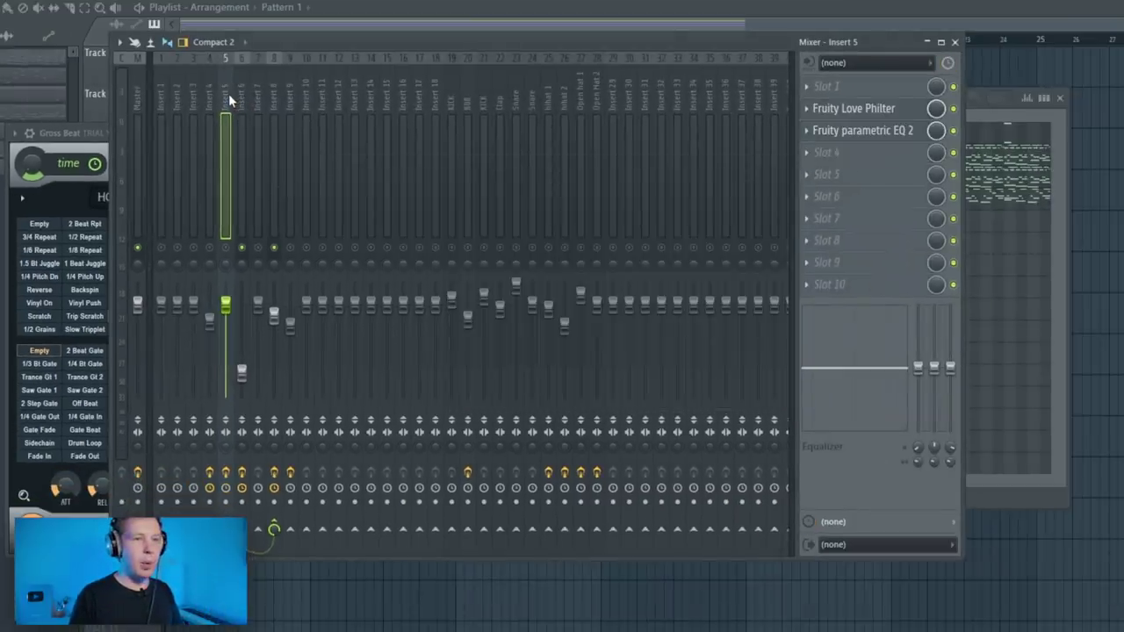
pyautogui.click(865, 109)
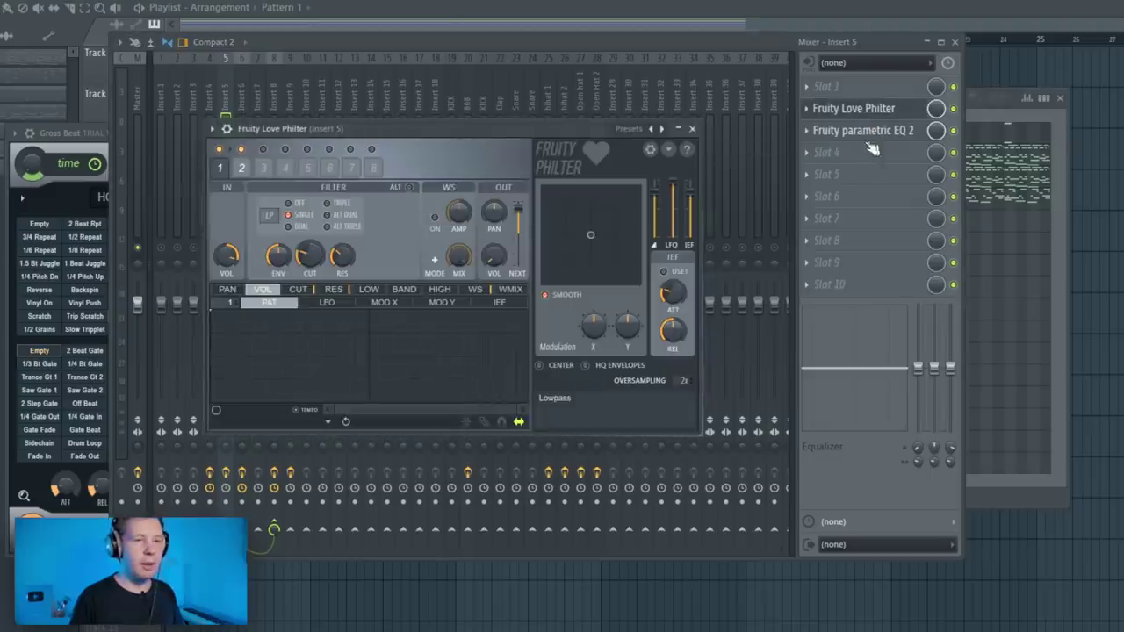
pyautogui.click(856, 132)
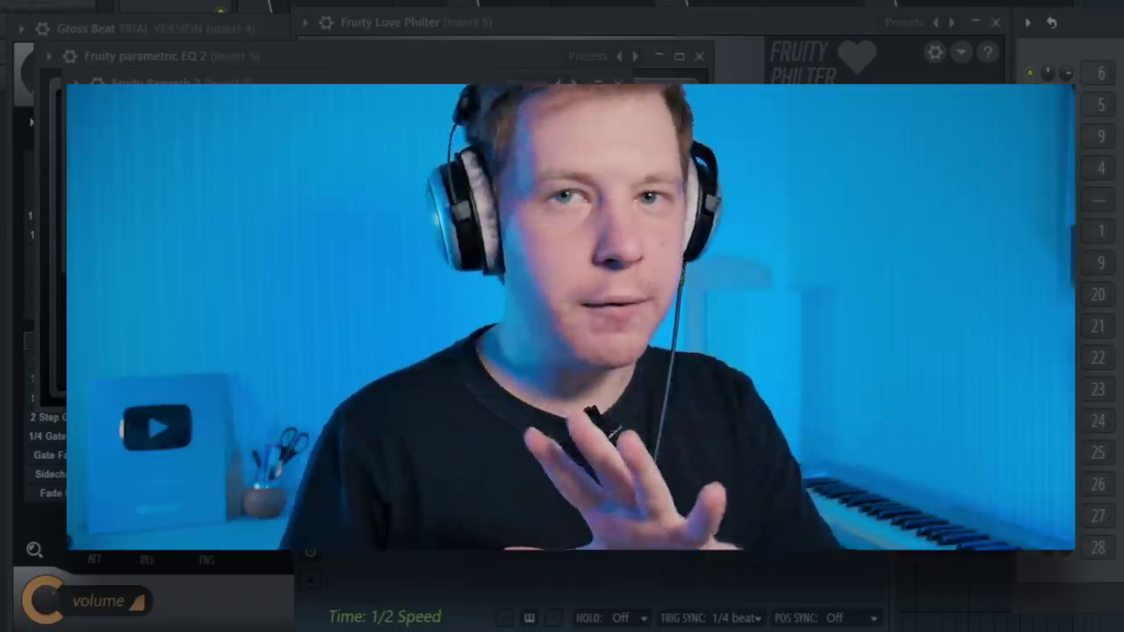